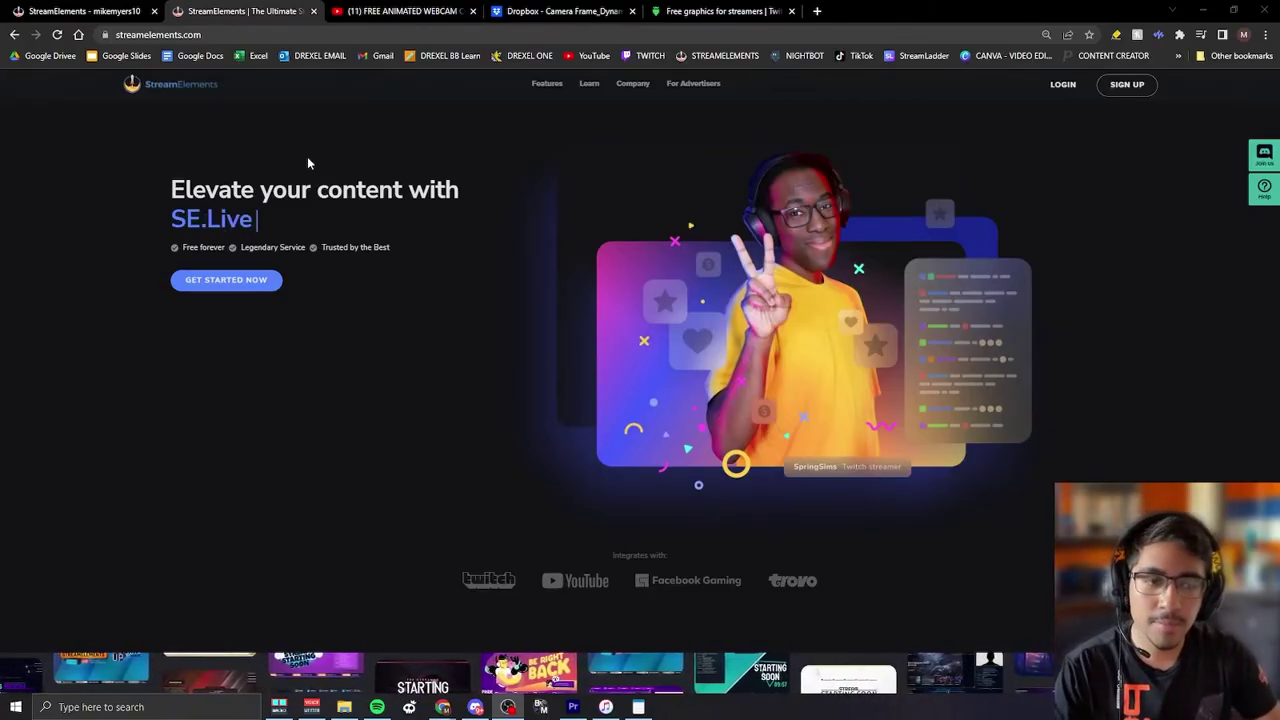
- Sign in to StreamElements with Twitch and start the SE.Live download for OBS
{"action": "left_click", "coordinate": [1064, 86]}
{"action": "left_click", "coordinate": [640, 345]}
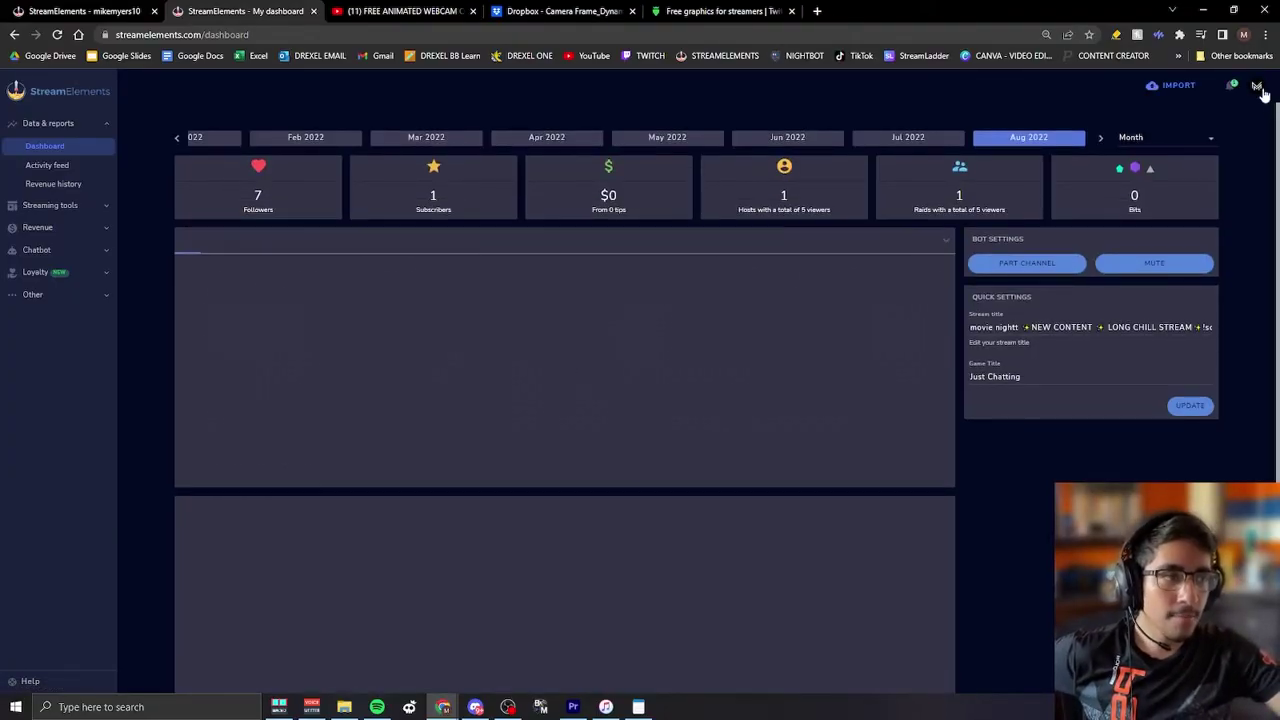
{"action": "left_click", "coordinate": [1258, 87]}
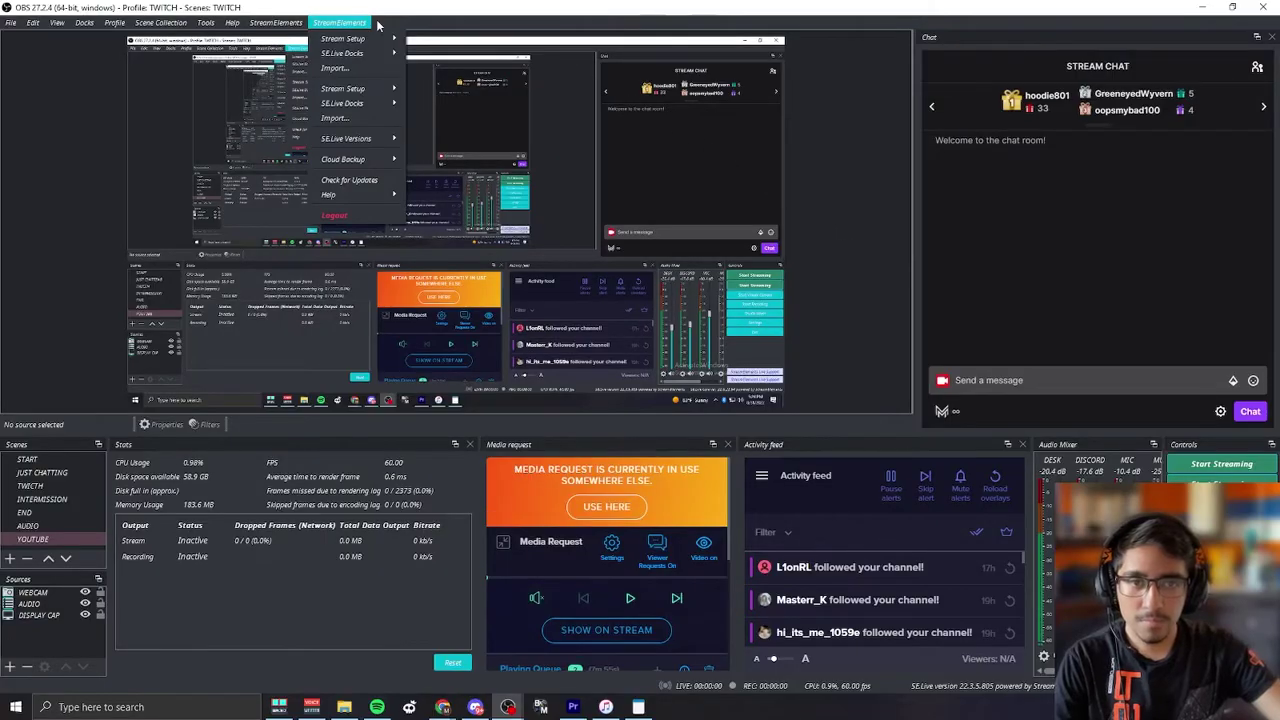
{"action": "left_click", "coordinate": [378, 23]}
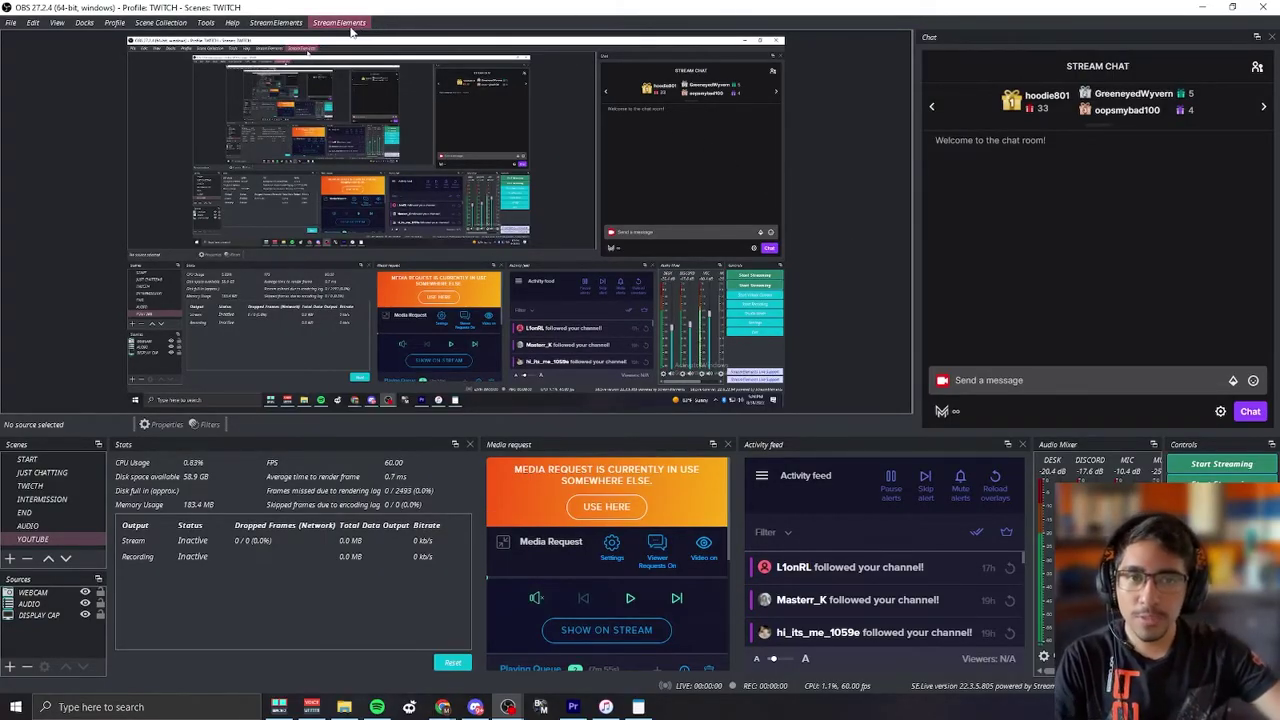
- Look over the SE.Live plugin options in OBS, then minimize OBS back to the browser
{"action": "left_click", "coordinate": [340, 22]}
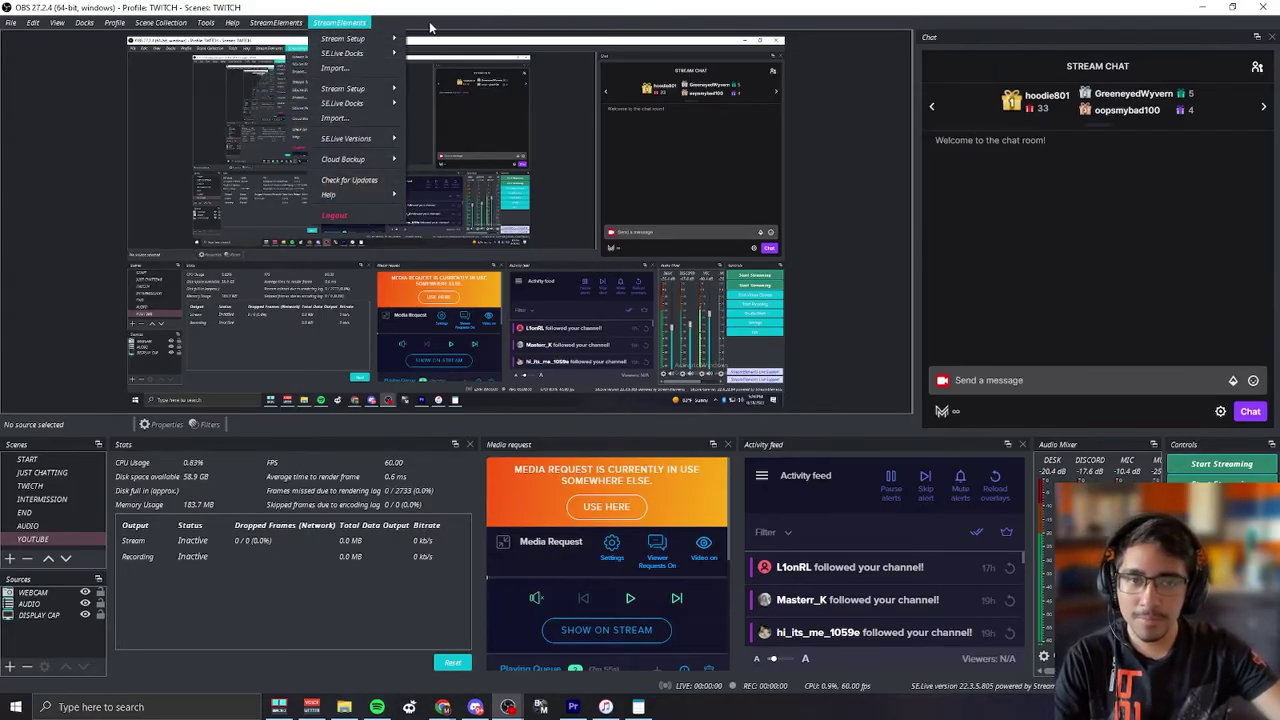
{"action": "left_click", "coordinate": [360, 26]}
{"action": "left_click", "coordinate": [339, 23]}
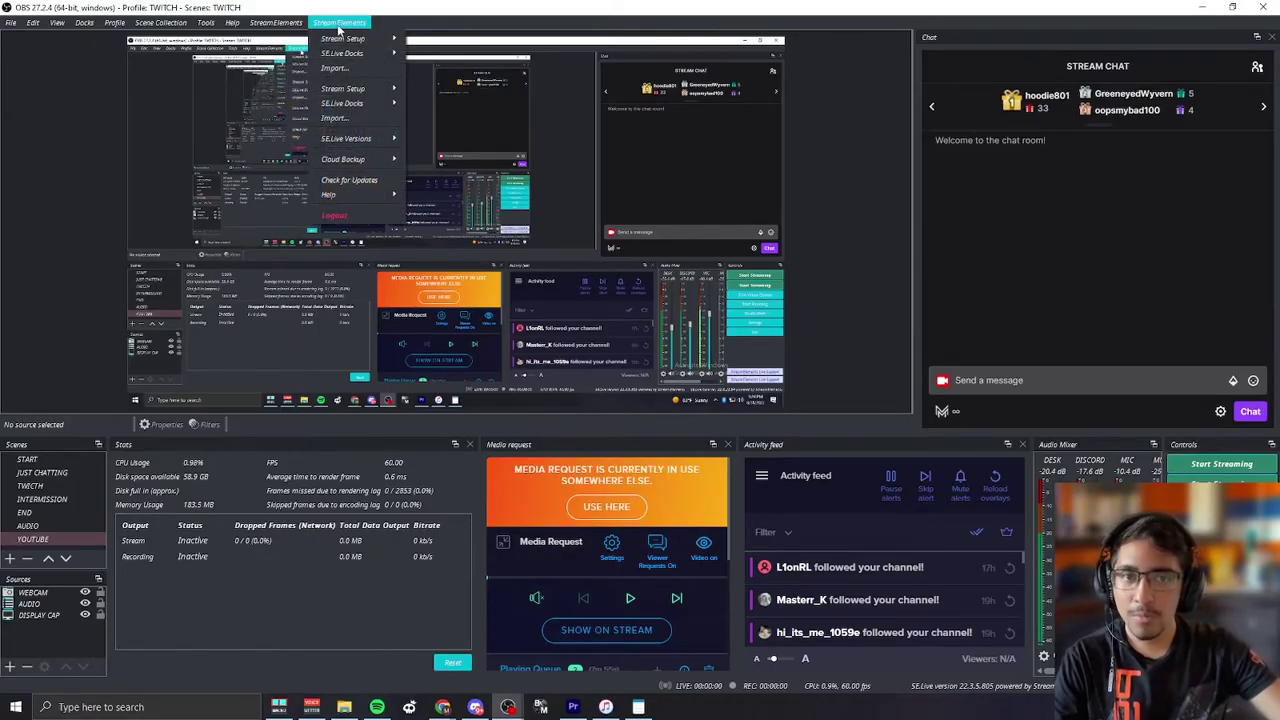
{"action": "left_click", "coordinate": [463, 32]}
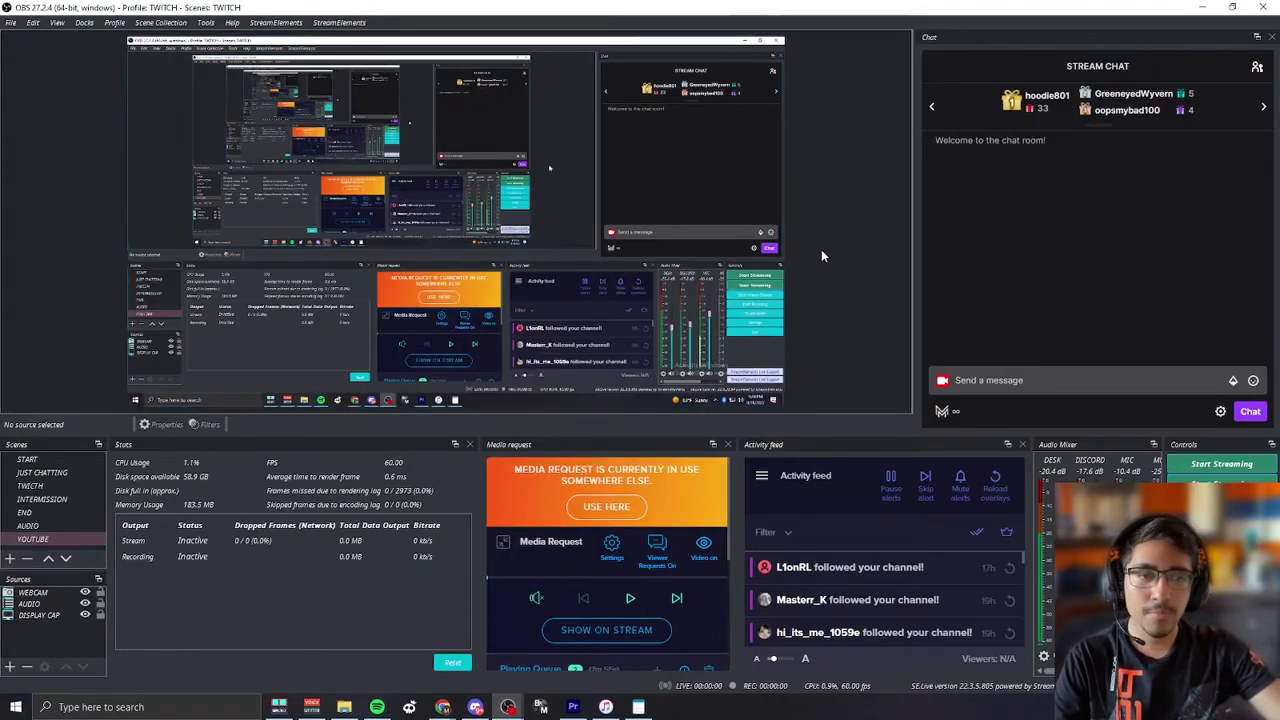
{"action": "left_click", "coordinate": [1207, 8]}
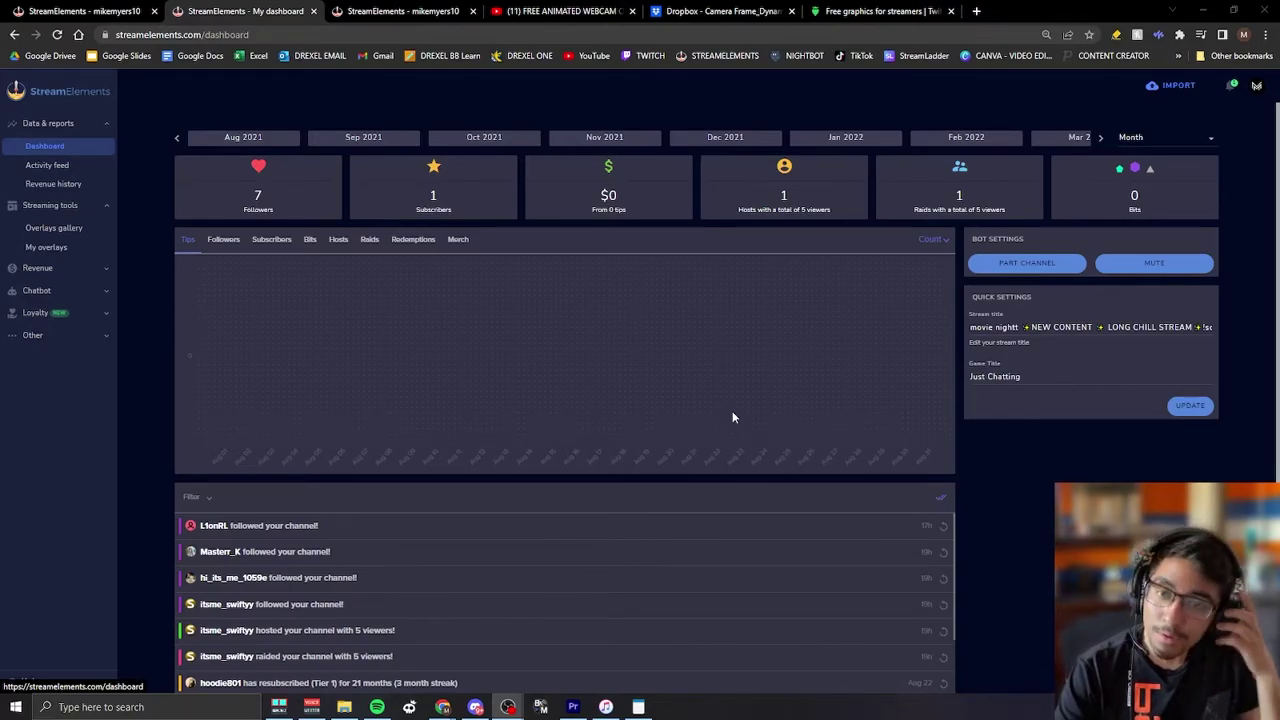
- Browse the Overlays gallery, scrolling through the available overlay themes
{"action": "left_click", "coordinate": [54, 228]}
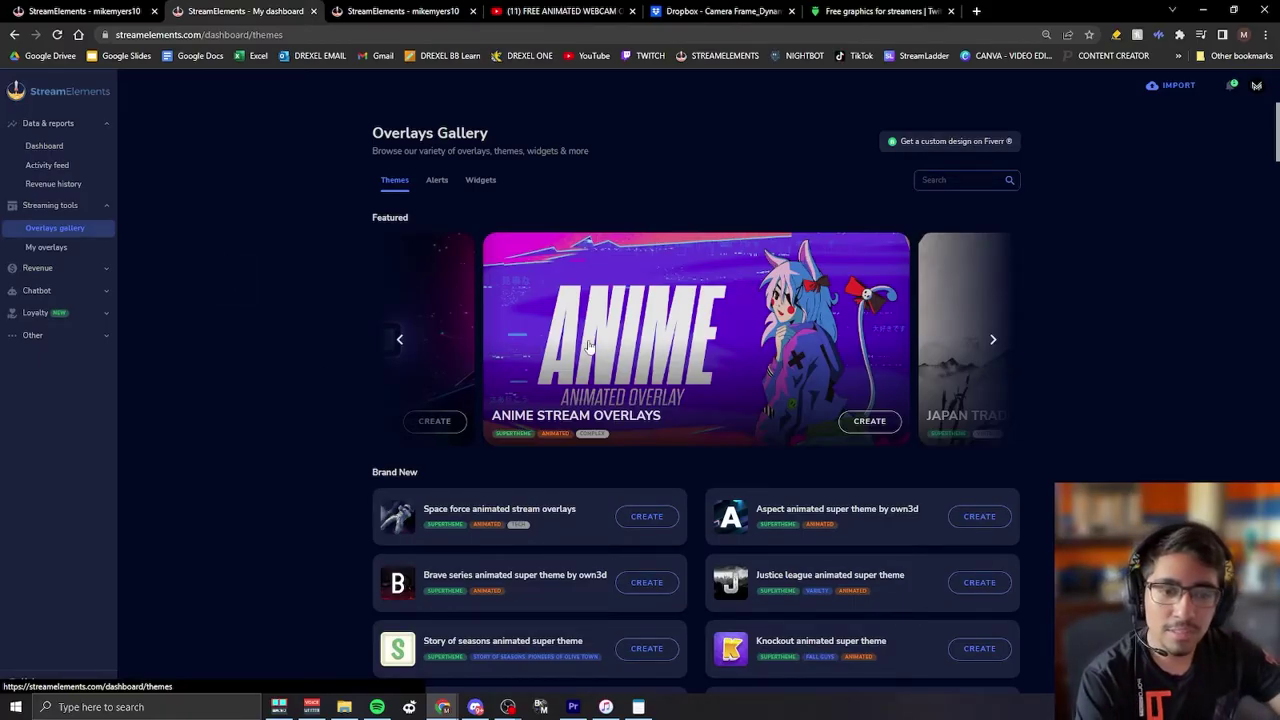
{"action": "scroll", "coordinate": [733, 298], "scroll_direction": "down", "scroll_amount": 3}
{"action": "scroll", "coordinate": [760, 420], "scroll_direction": "down", "scroll_amount": 2}
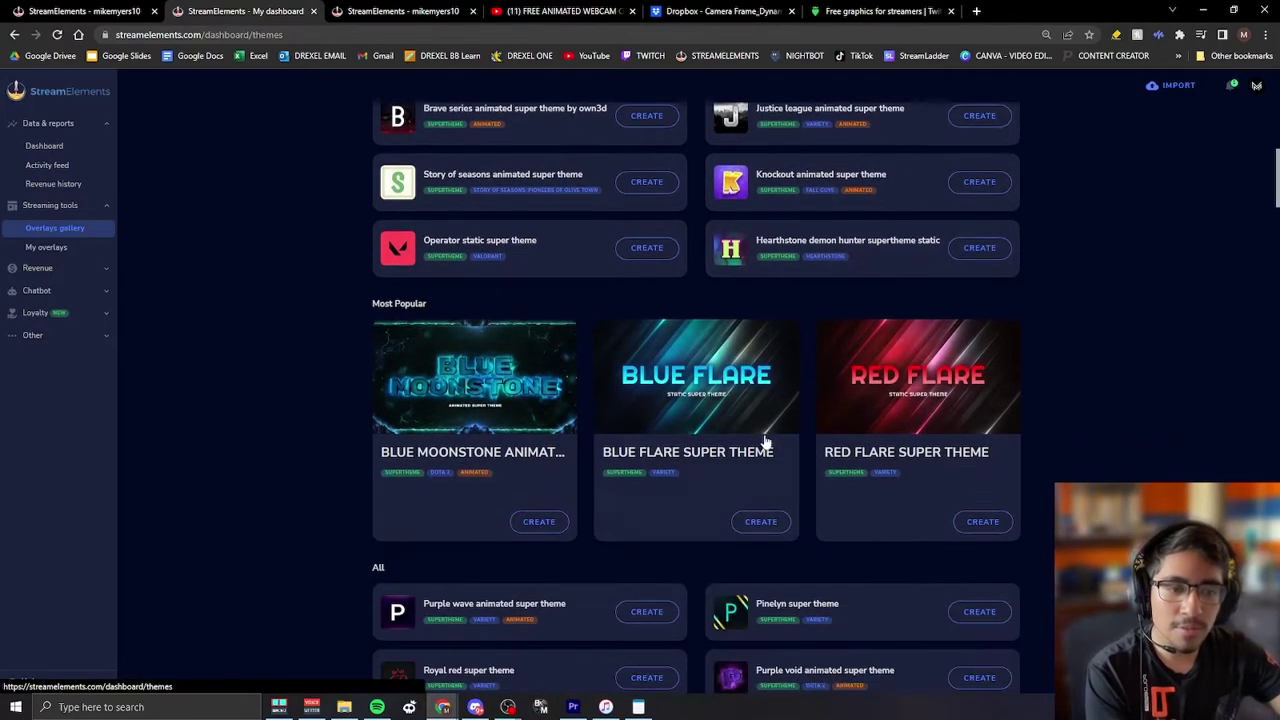
{"action": "scroll", "coordinate": [787, 503], "scroll_direction": "down", "scroll_amount": 3}
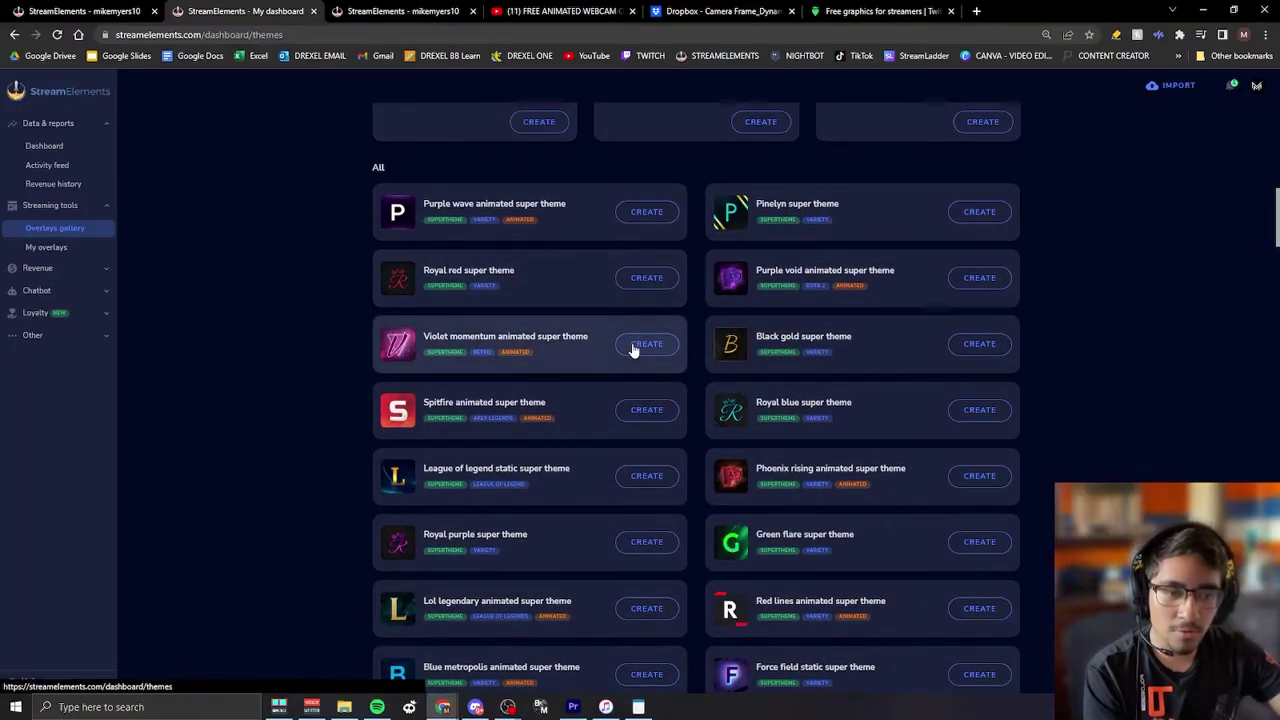
{"action": "scroll", "coordinate": [552, 504], "scroll_direction": "down", "scroll_amount": 1}
{"action": "scroll", "coordinate": [570, 505], "scroll_direction": "up", "scroll_amount": 10}
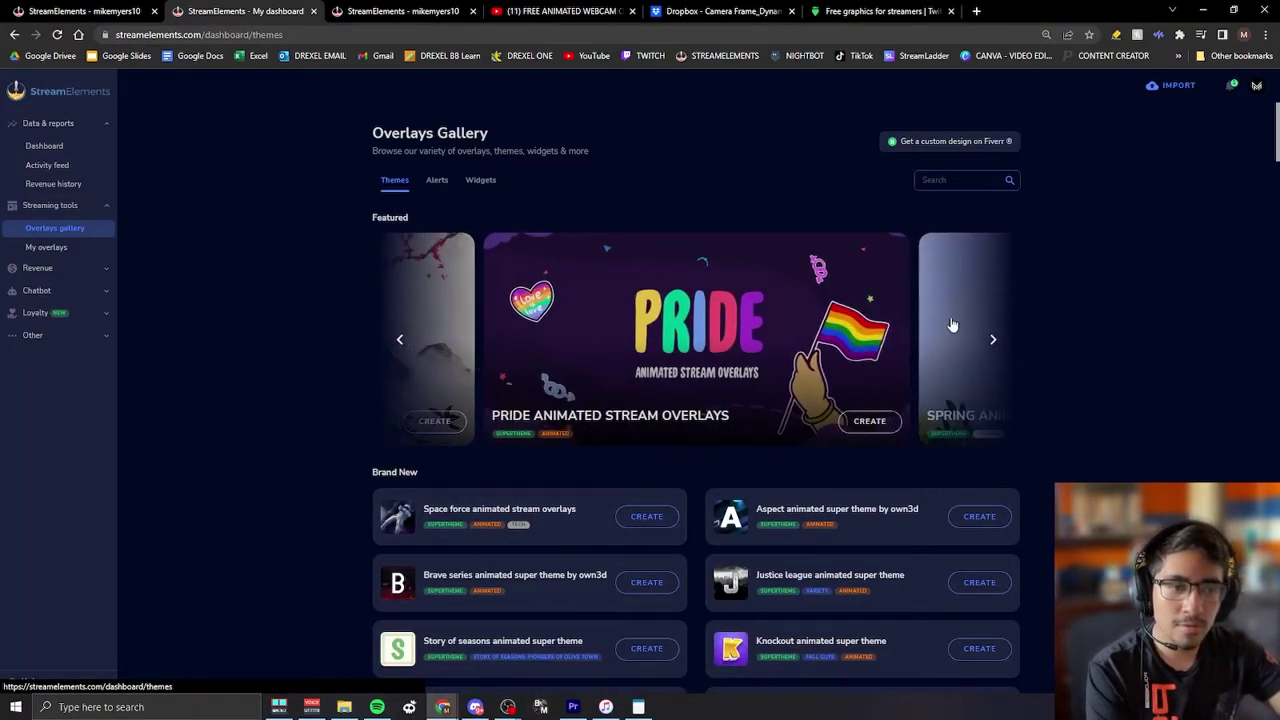
- Flip through the featured themes, view the Halo animated overlays theme, and return to the dashboard
{"action": "left_click", "coordinate": [993, 339]}
{"action": "left_click", "coordinate": [993, 339]}
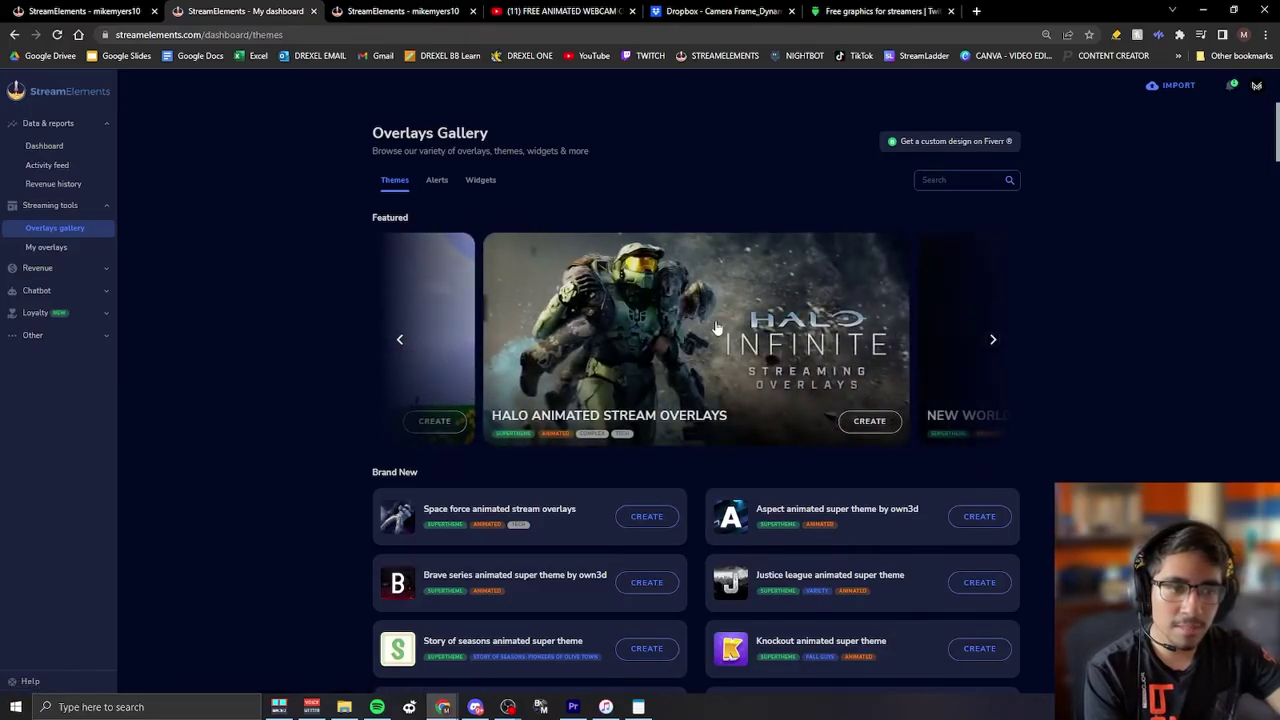
{"action": "left_click", "coordinate": [739, 329]}
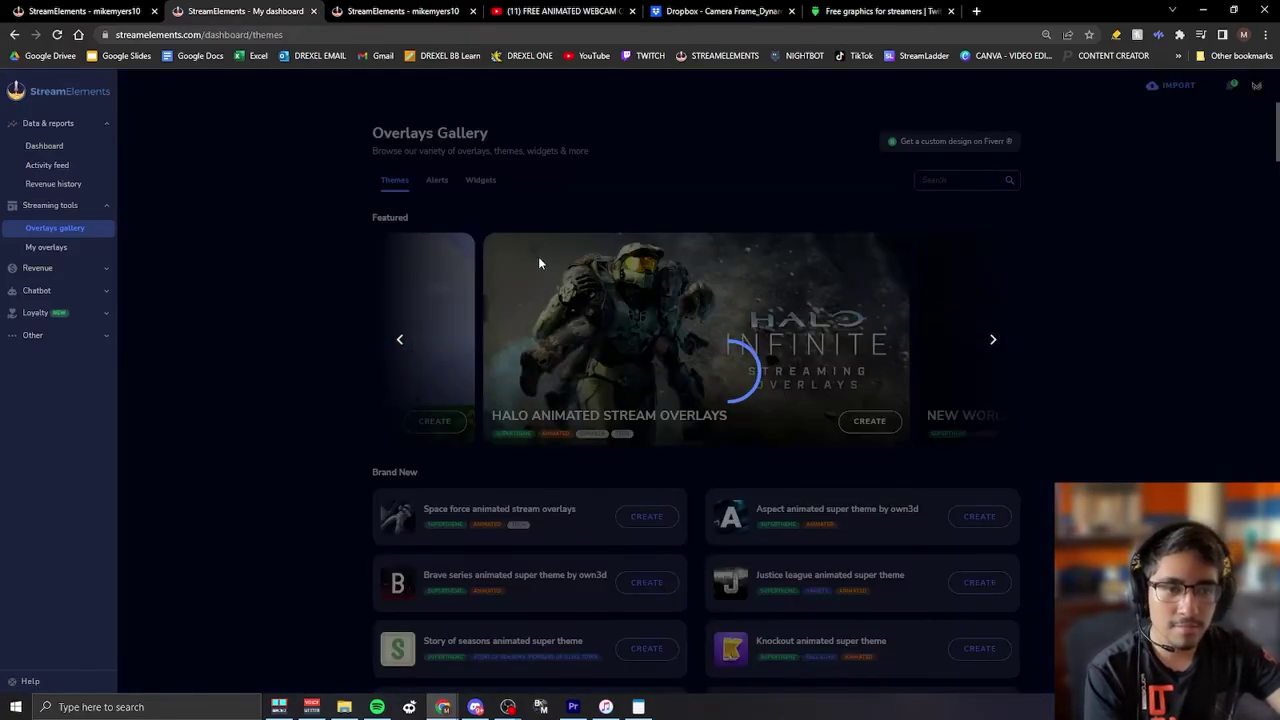
{"action": "left_click", "coordinate": [18, 34]}
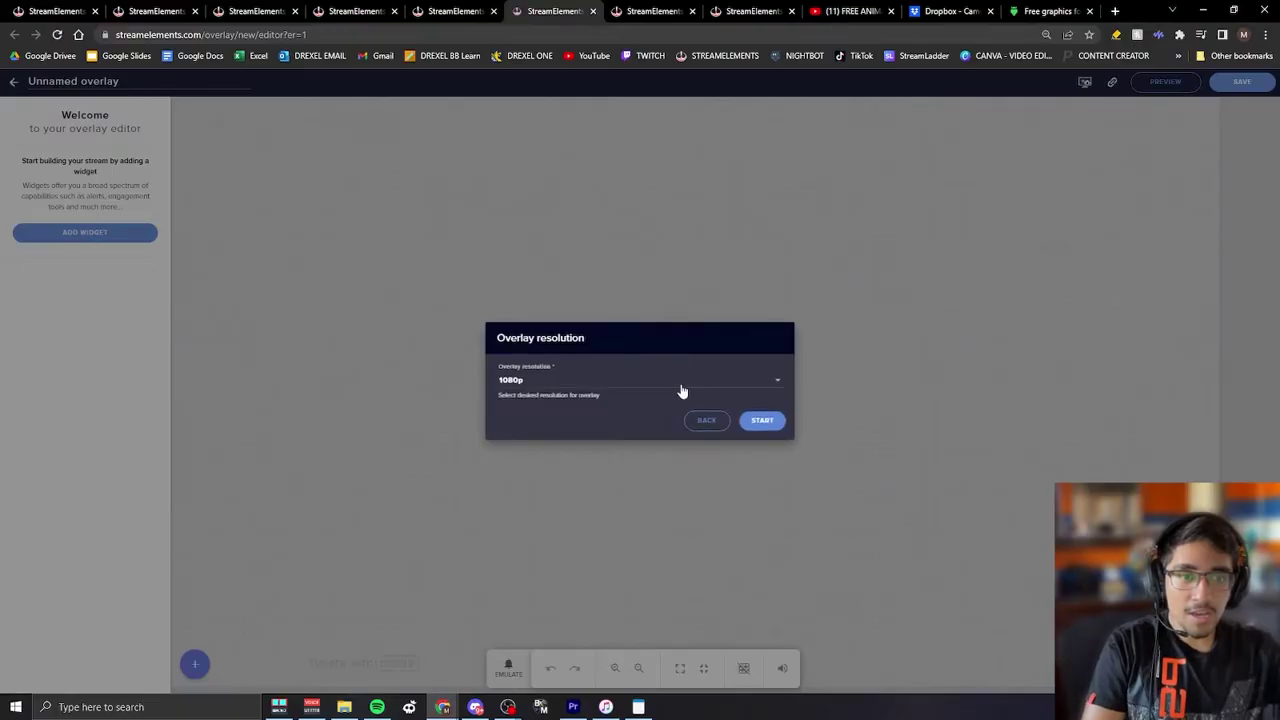
- Start the 1080p overlay and rename it from 'Unnamed overlay' to 'LIVESTREAM'
{"action": "left_click", "coordinate": [760, 422]}
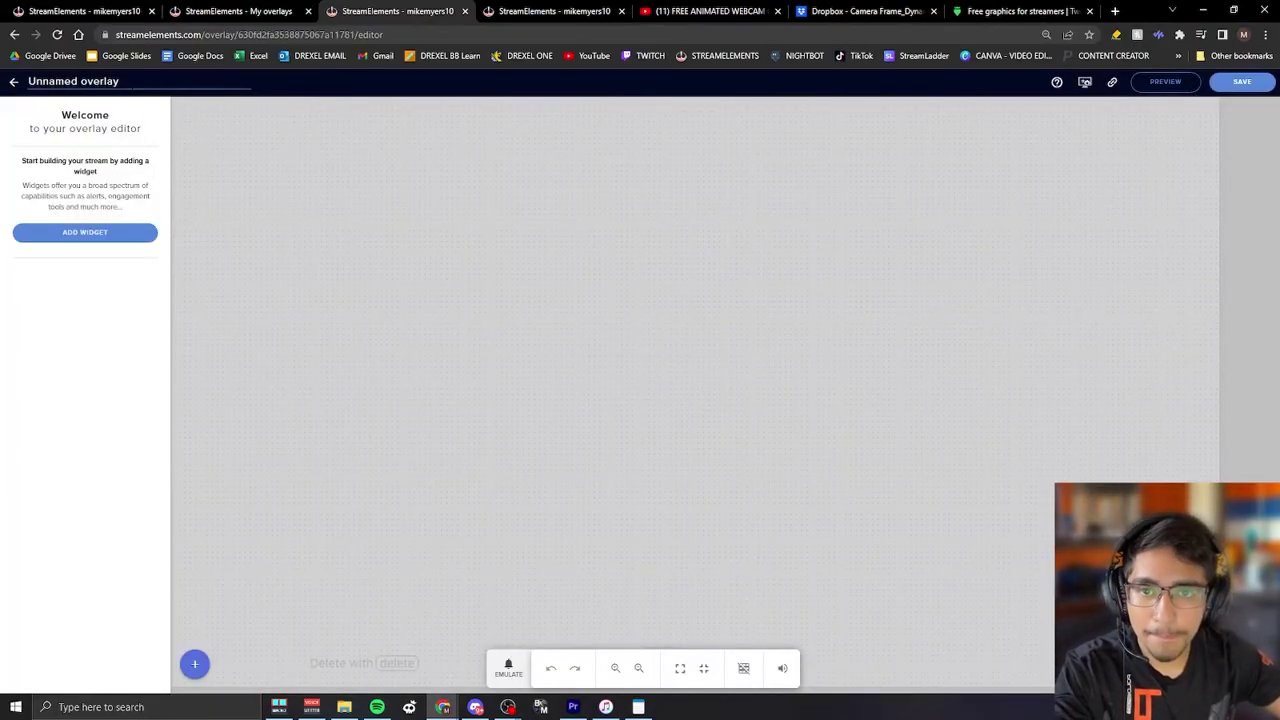
{"action": "left_click_drag", "start_coordinate": [124, 82], "coordinate": [10, 88]}
{"action": "key", "text": "BackSpace"}
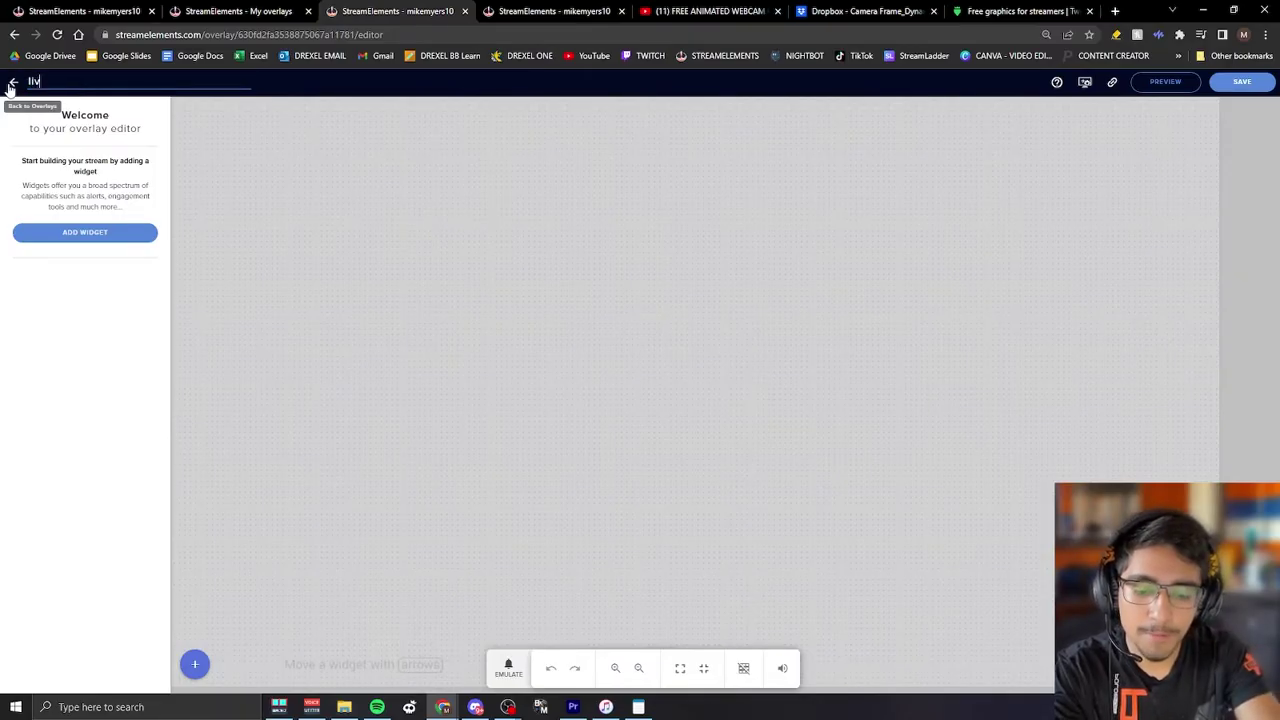
{"action": "type", "text": "livestream"}
{"action": "left_click", "coordinate": [390, 155]}
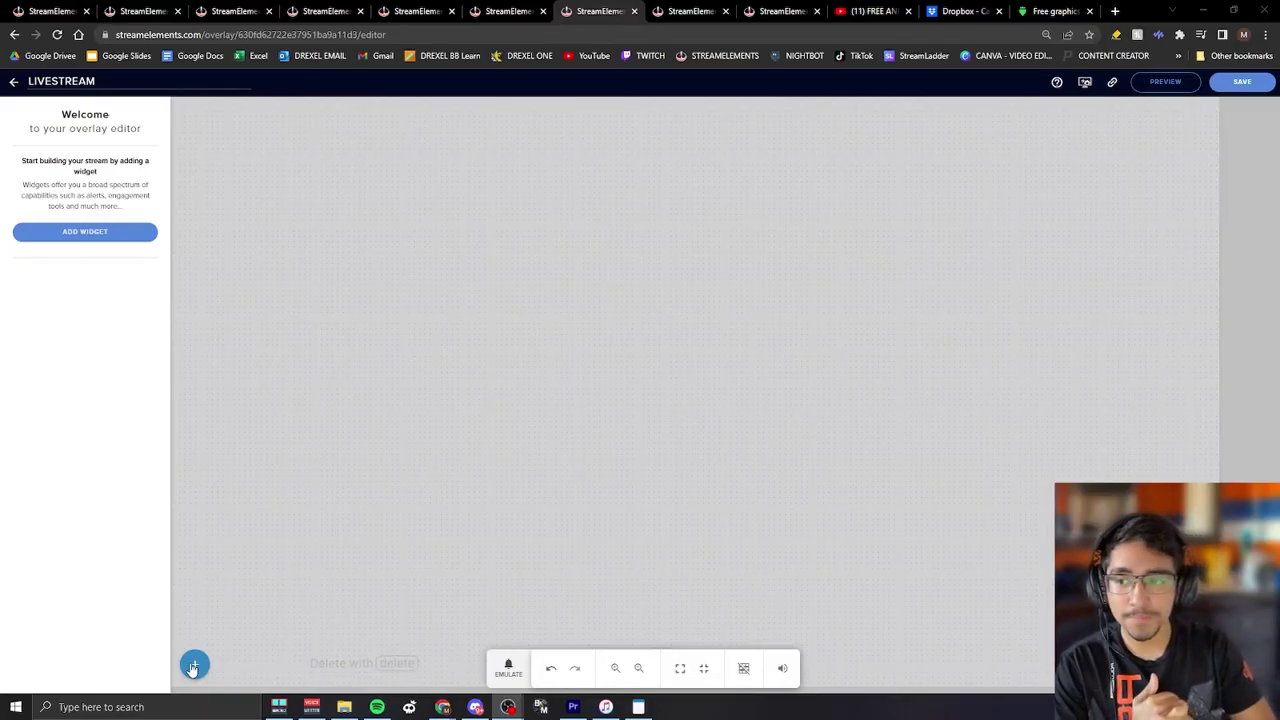
- Add a Static / Custom video widget, position it on the canvas, and open its media upload screen
{"action": "left_click", "coordinate": [194, 666]}
{"action": "mouse_move", "coordinate": [270, 507]}
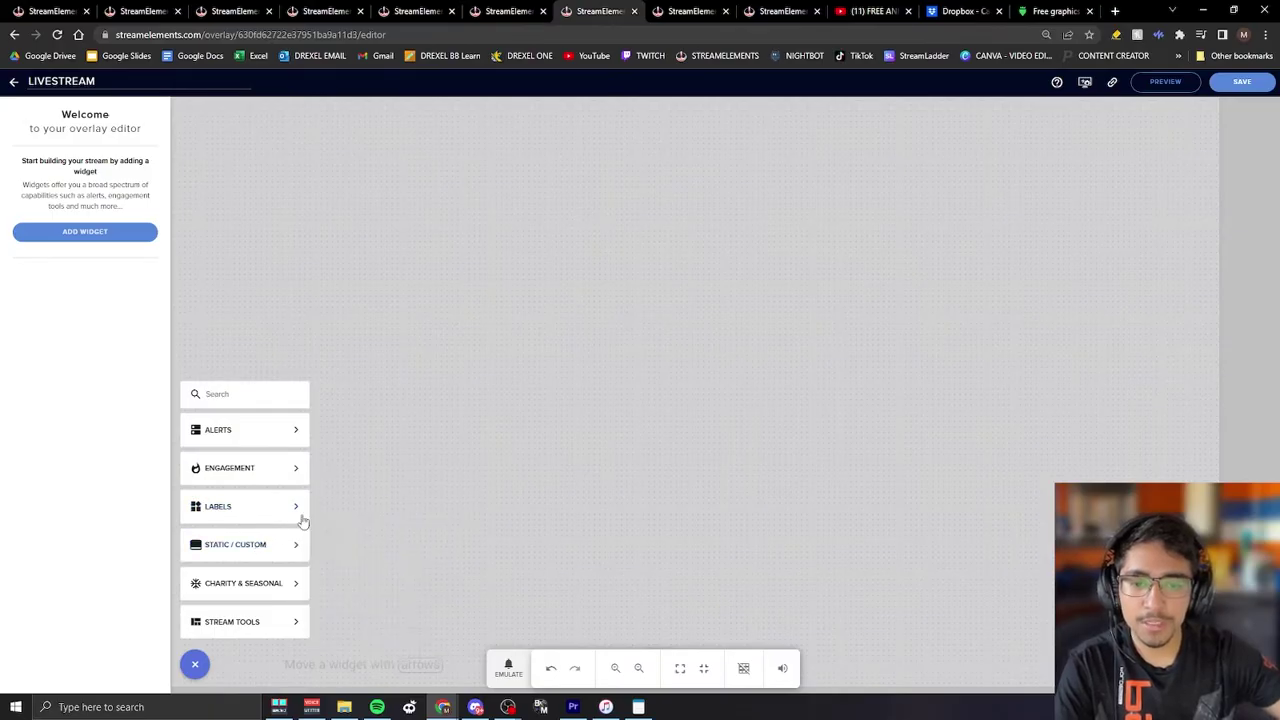
{"action": "left_click", "coordinate": [326, 528]}
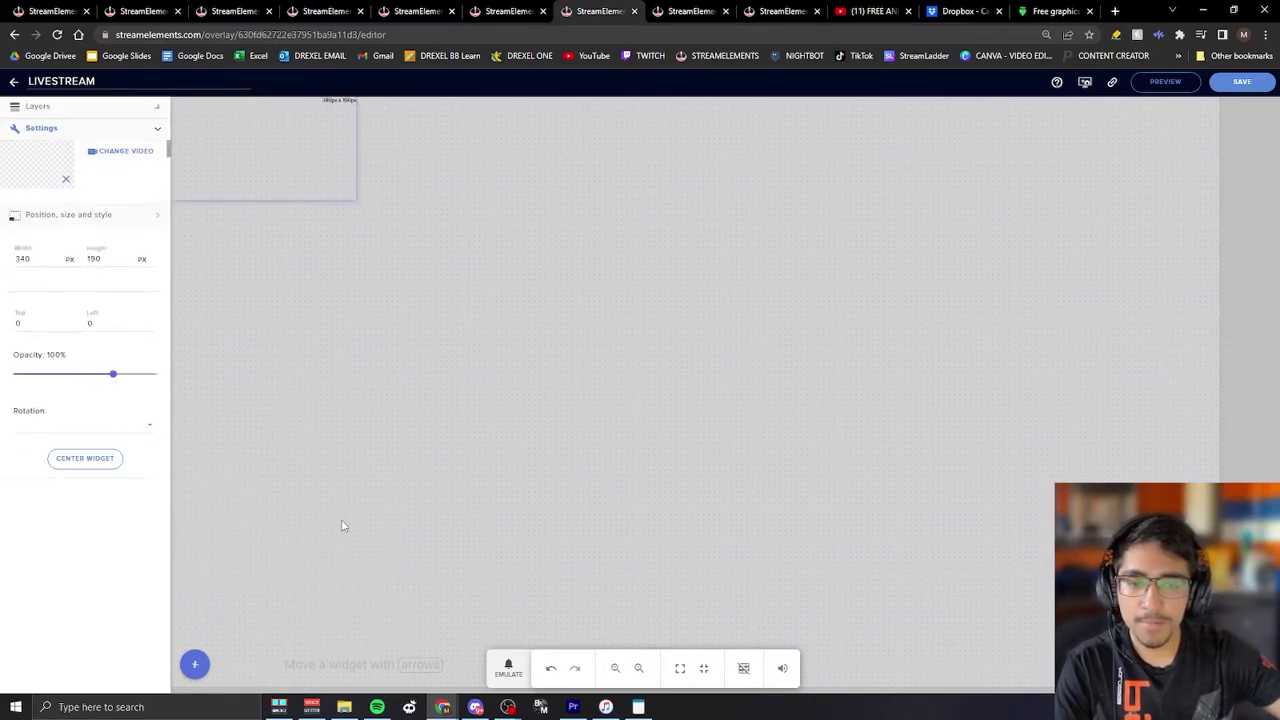
{"action": "left_click_drag", "start_coordinate": [260, 183], "coordinate": [266, 403]}
{"action": "left_click", "coordinate": [137, 158]}
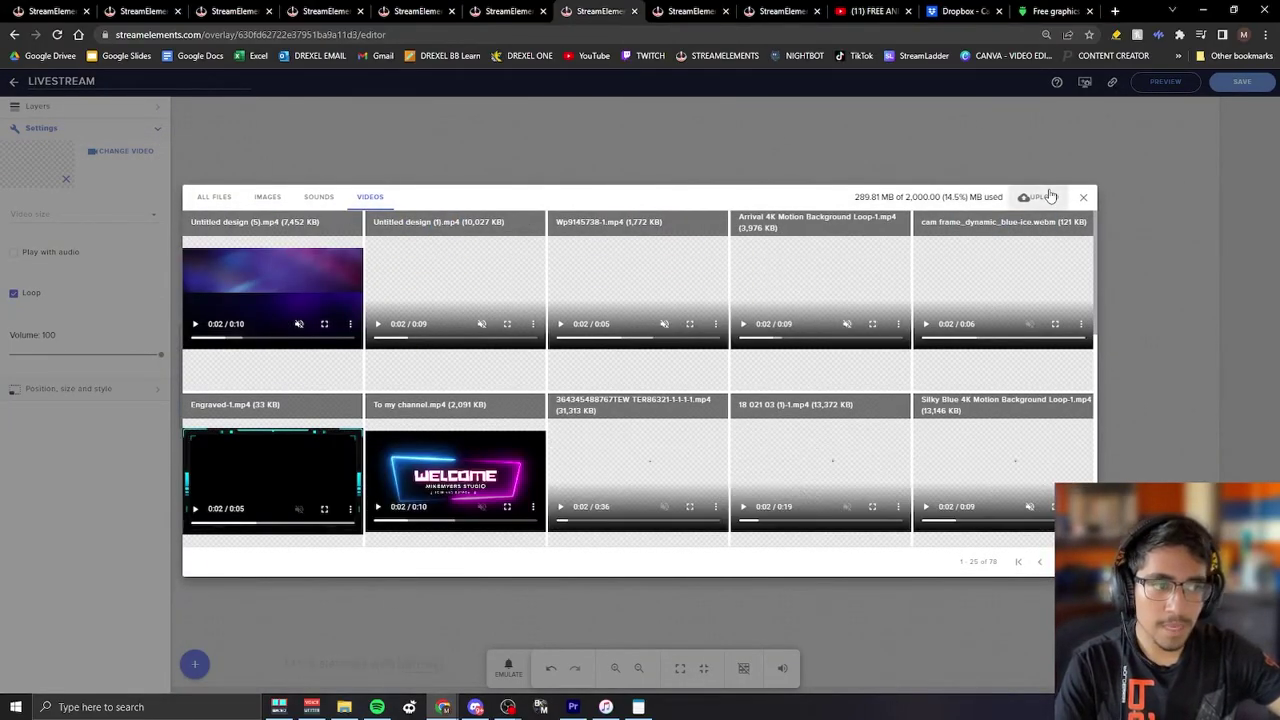
{"action": "left_click", "coordinate": [1047, 196]}
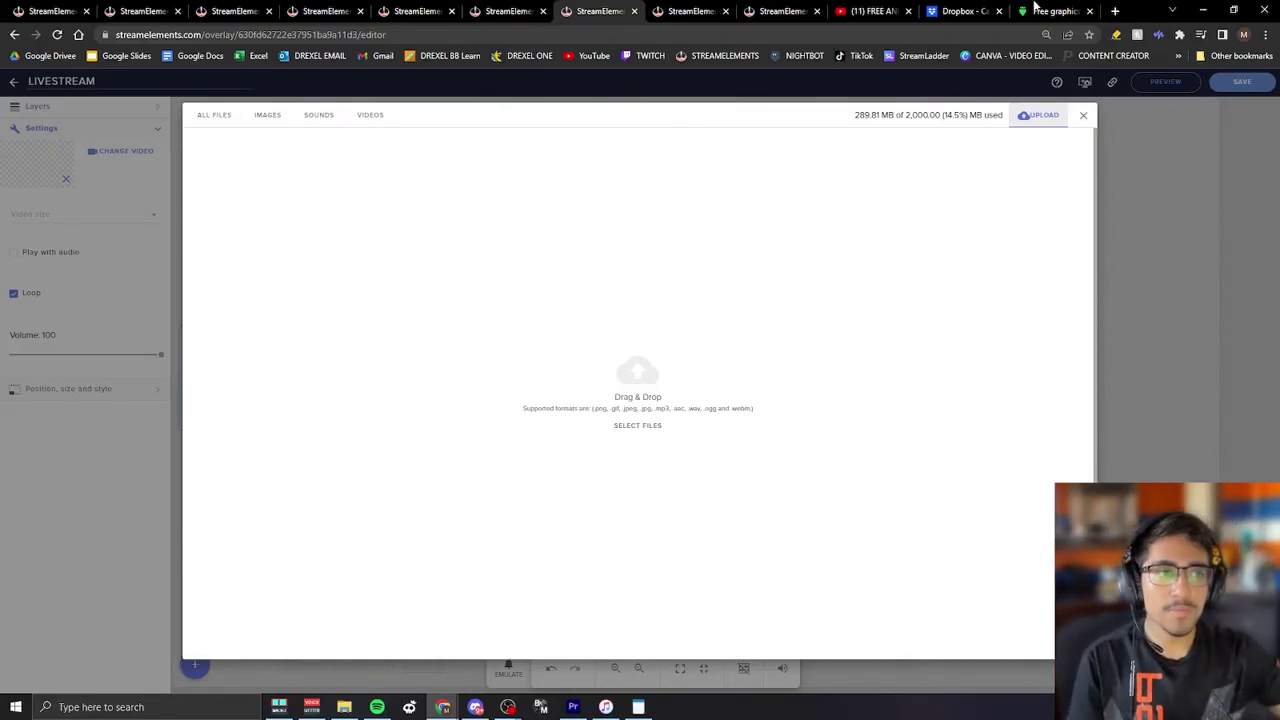
- Download cam frame_dynamic_blue-ice.webm from the Dropbox camera frames folder
{"action": "left_click", "coordinate": [968, 10]}
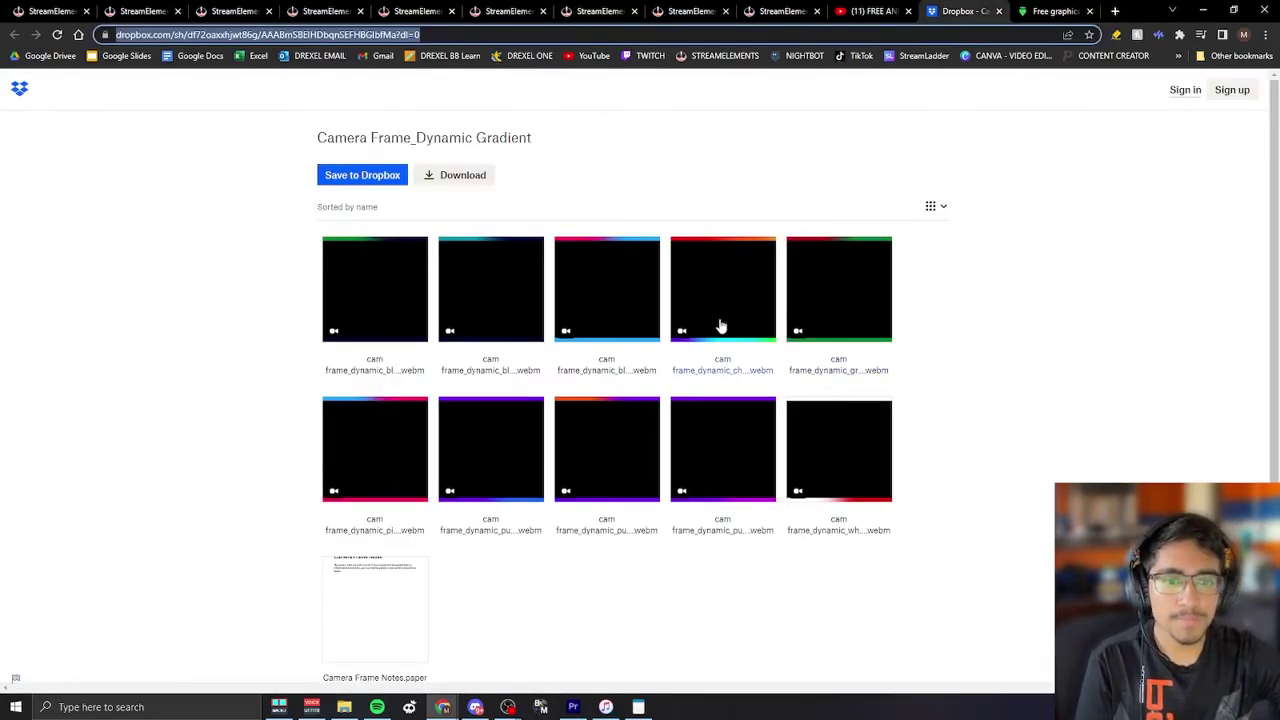
{"action": "left_click", "coordinate": [477, 321]}
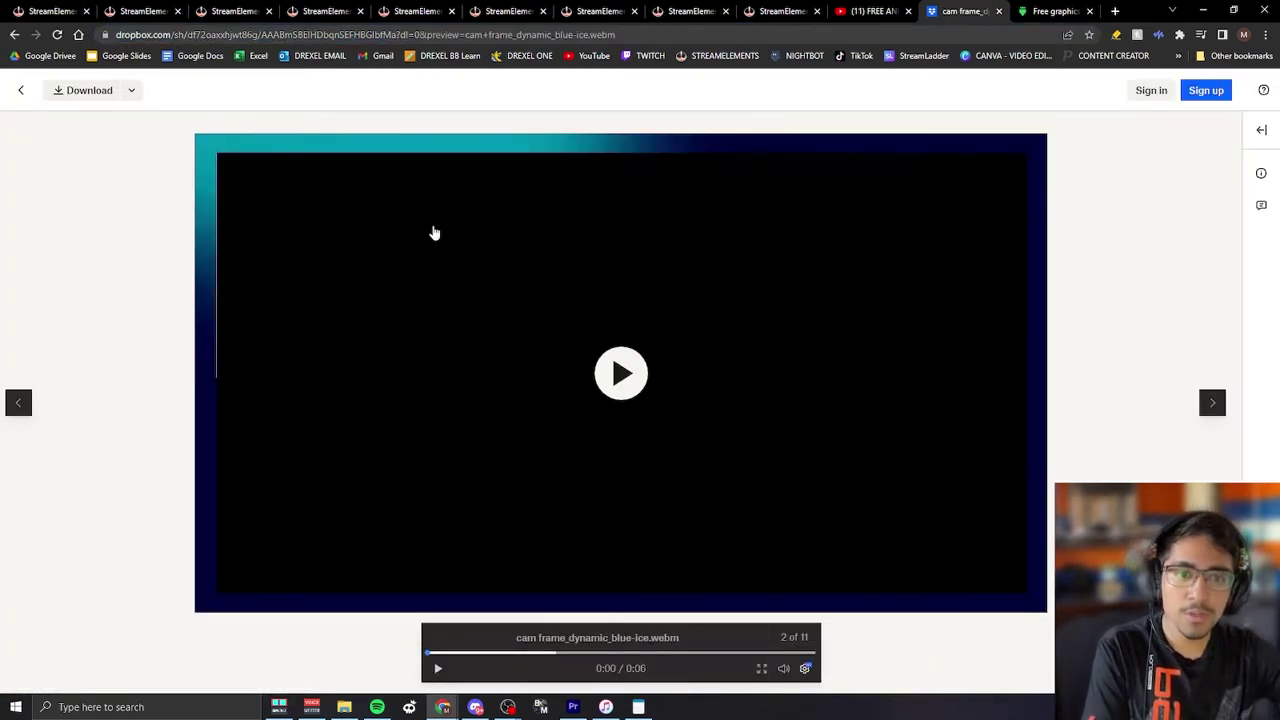
{"action": "left_click", "coordinate": [112, 92]}
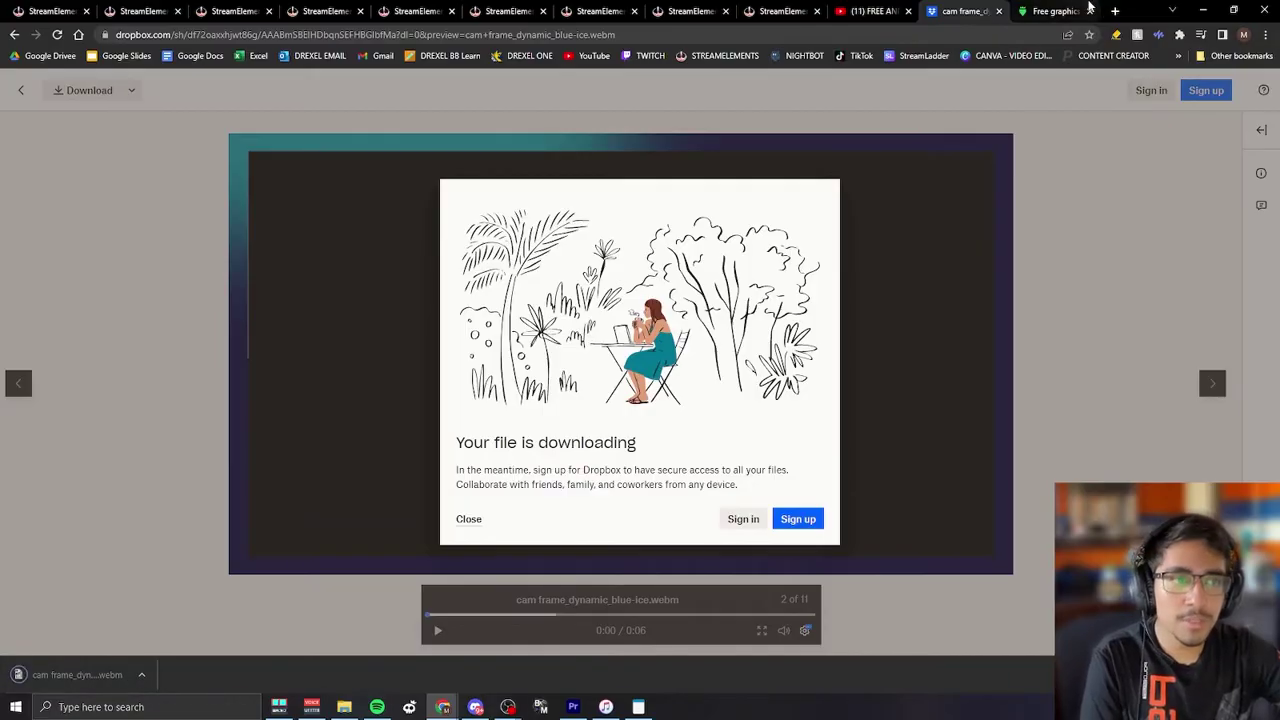
- Upload the blue-ice camera frame into the video widget and enlarge it slightly on the canvas
{"action": "left_click", "coordinate": [765, 11]}
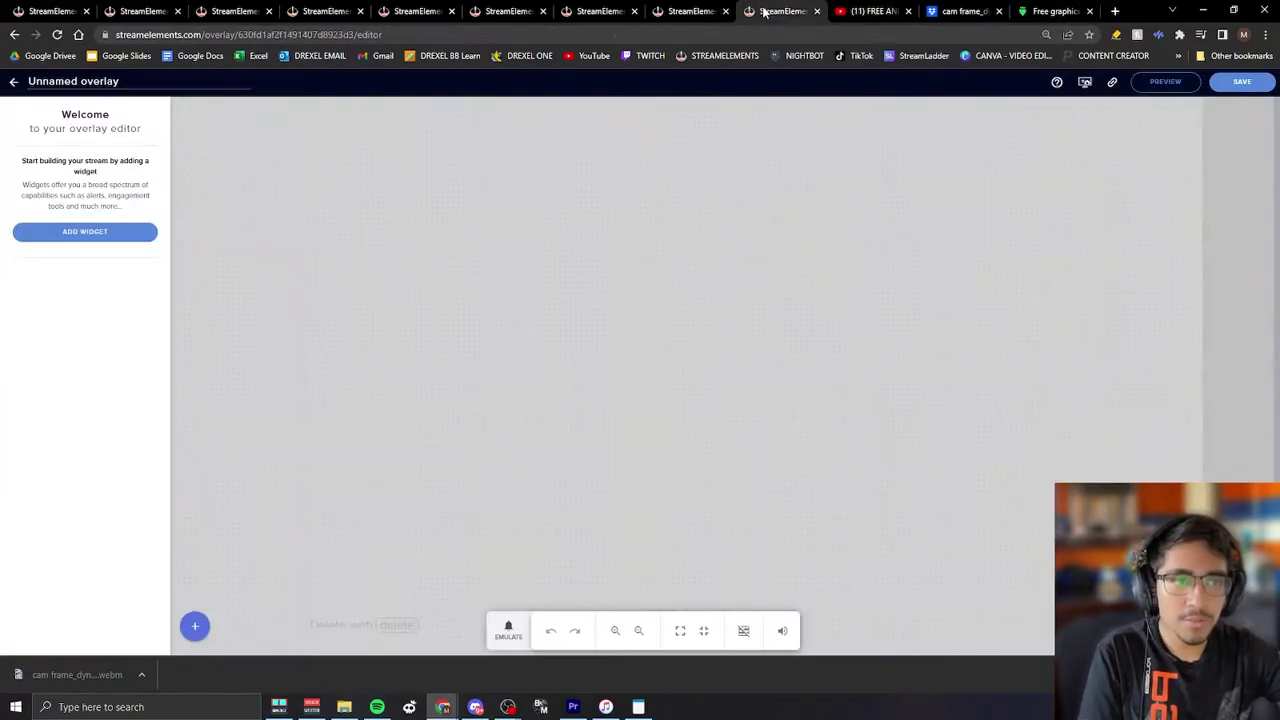
{"action": "left_click", "coordinate": [600, 11]}
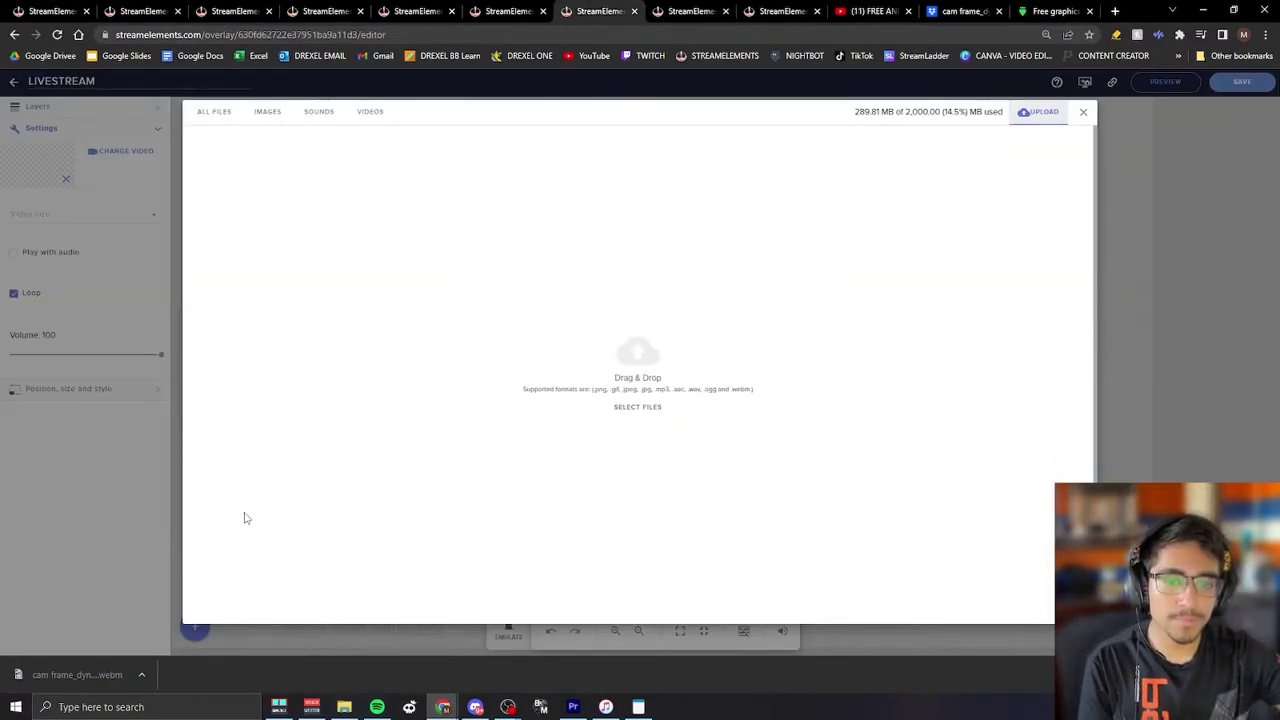
{"action": "left_click_drag", "start_coordinate": [90, 674], "coordinate": [646, 429]}
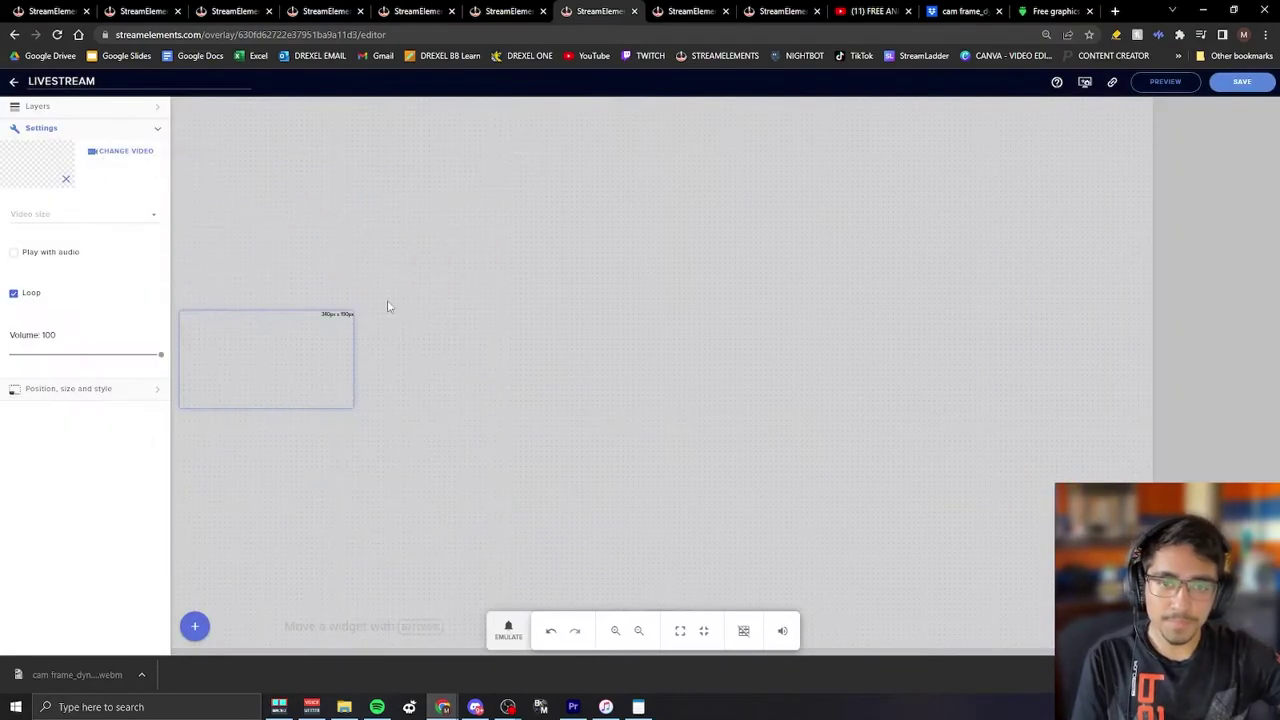
{"action": "left_click_drag", "start_coordinate": [350, 402], "coordinate": [371, 418]}
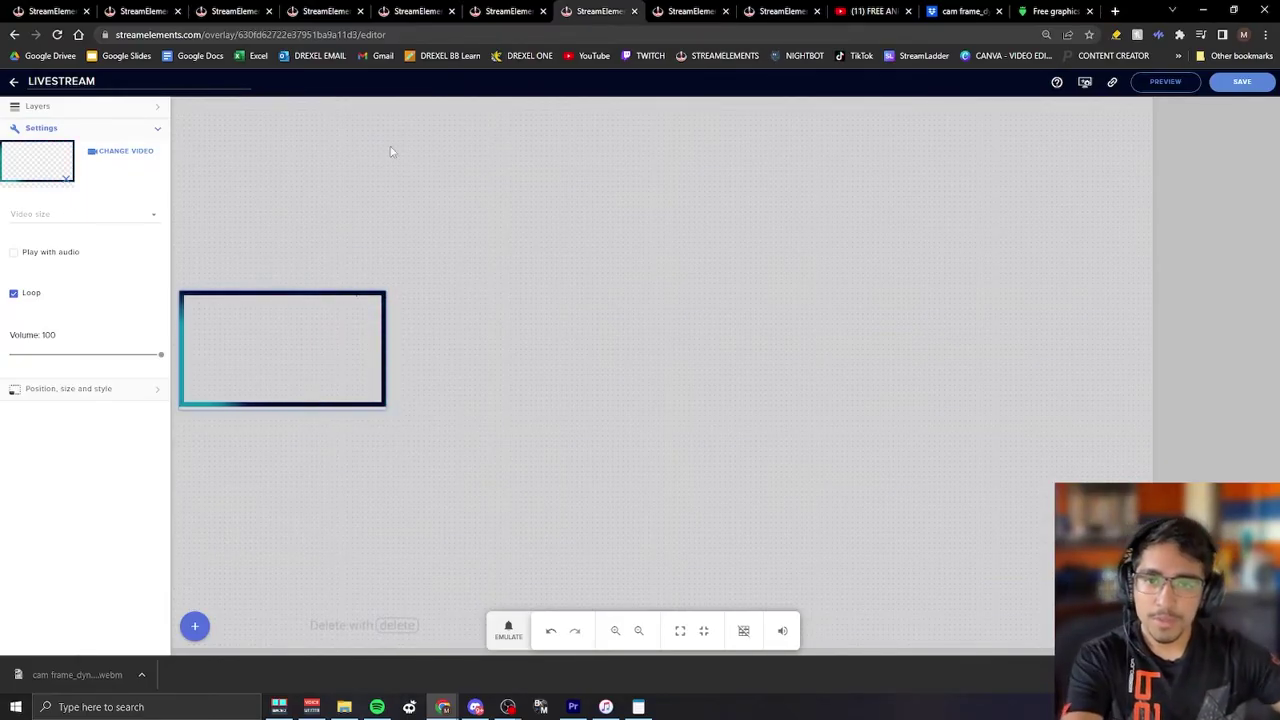
- Duplicate the webcam frame video widget within this overlay and move the copy aside
{"action": "left_click", "coordinate": [80, 111]}
{"action": "left_click", "coordinate": [137, 131]}
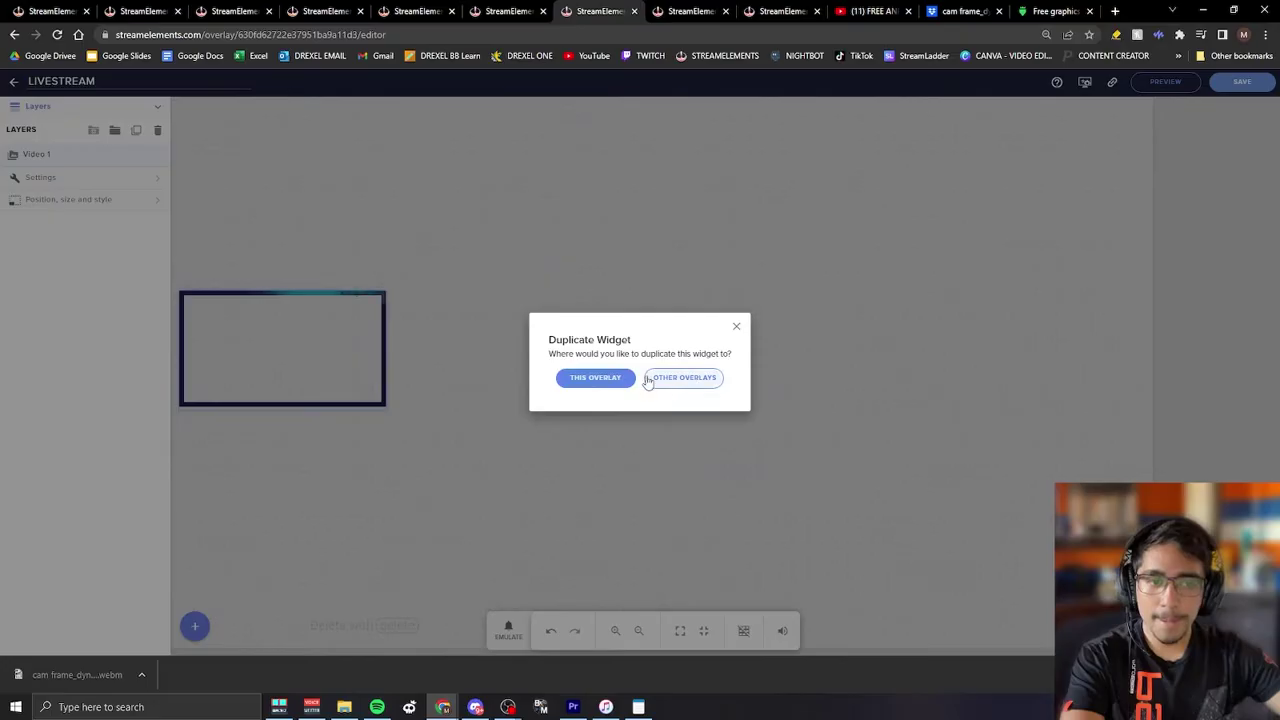
{"action": "left_click", "coordinate": [598, 378]}
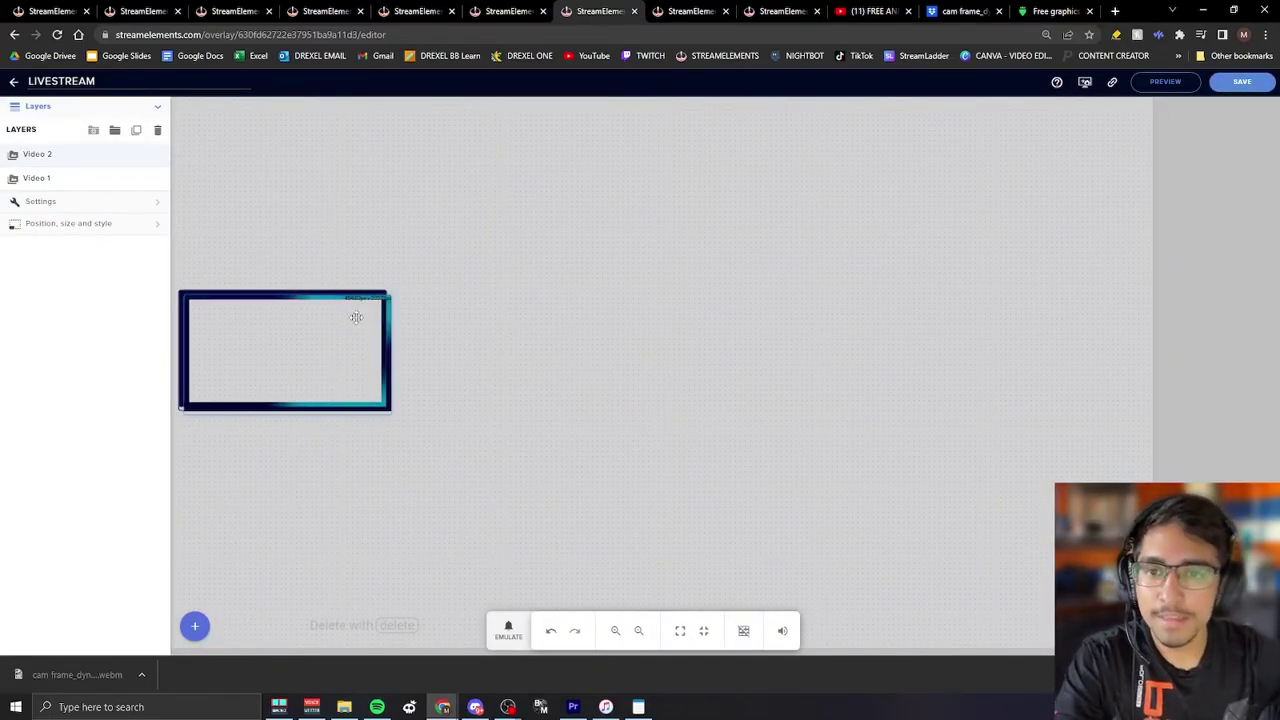
{"action": "left_click_drag", "start_coordinate": [348, 324], "coordinate": [568, 174]}
- Switch the duplicate to the purple Untitled design (5) clip and shrink it above the frame
{"action": "left_click", "coordinate": [147, 205]}
{"action": "left_click", "coordinate": [140, 151]}
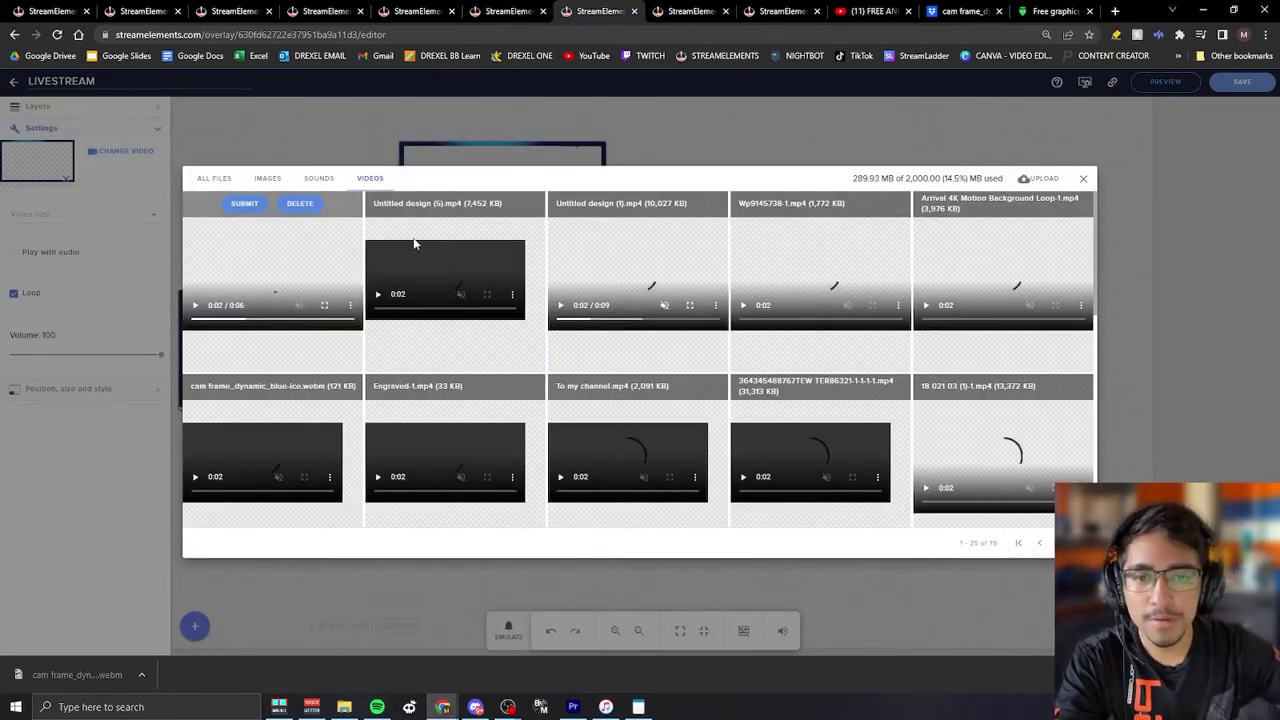
{"action": "mouse_move", "coordinate": [651, 237]}
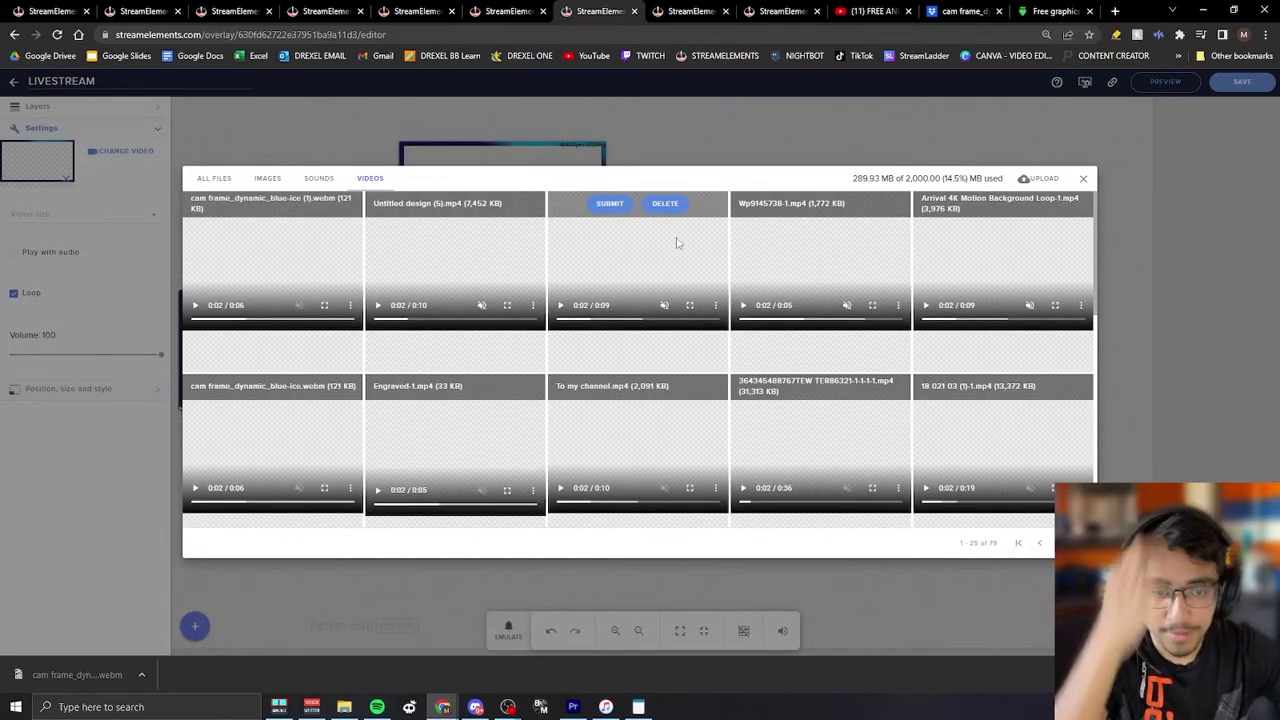
{"action": "mouse_move", "coordinate": [974, 234]}
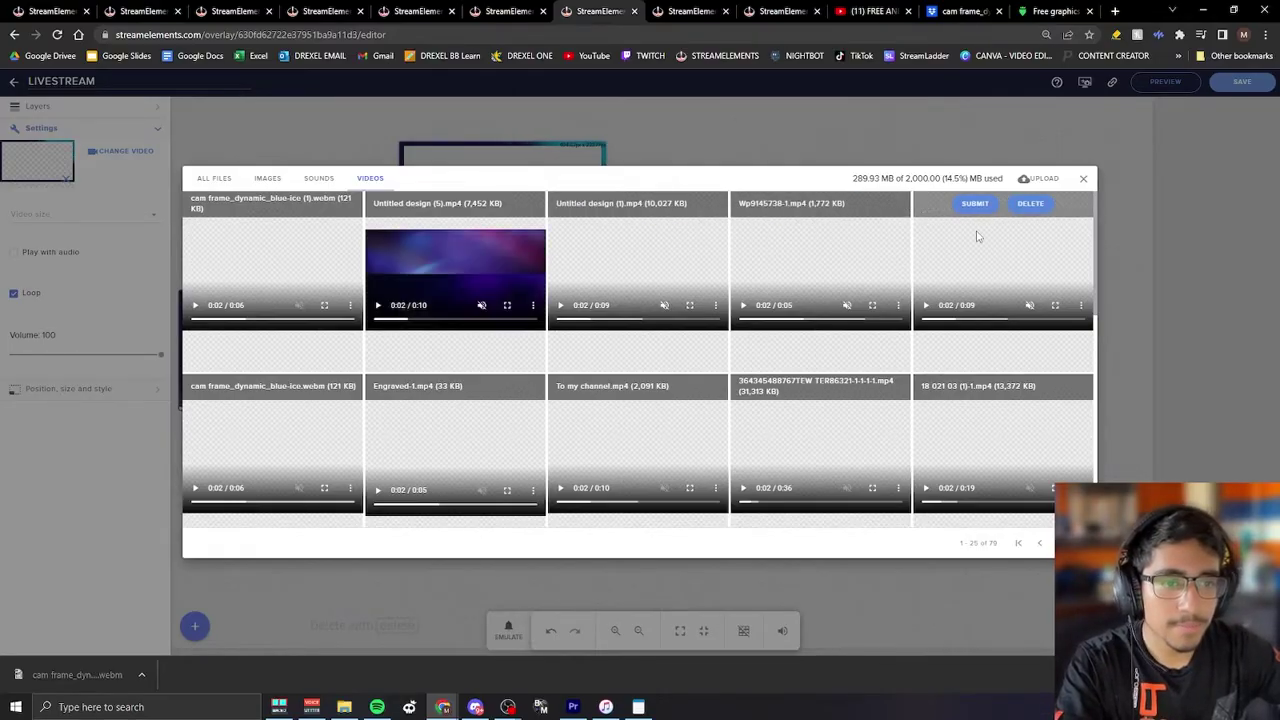
{"action": "left_click", "coordinate": [974, 203]}
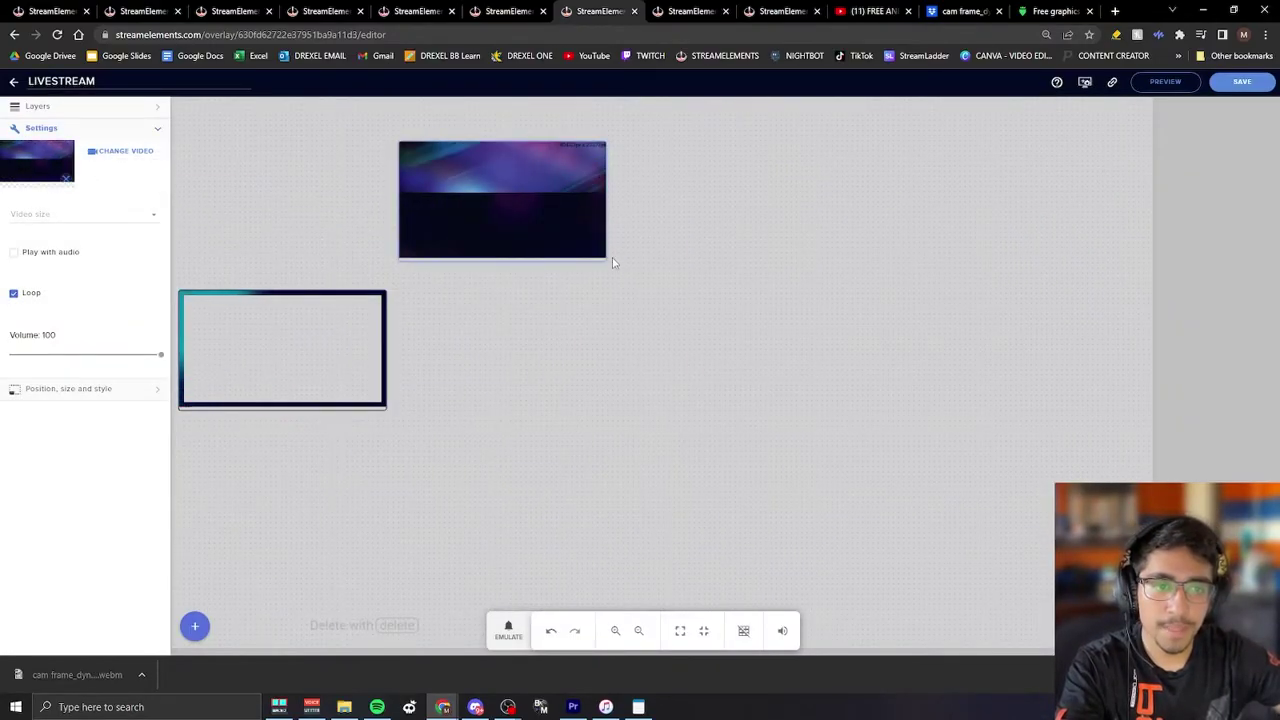
{"action": "left_click_drag", "start_coordinate": [606, 259], "coordinate": [228, 239]}
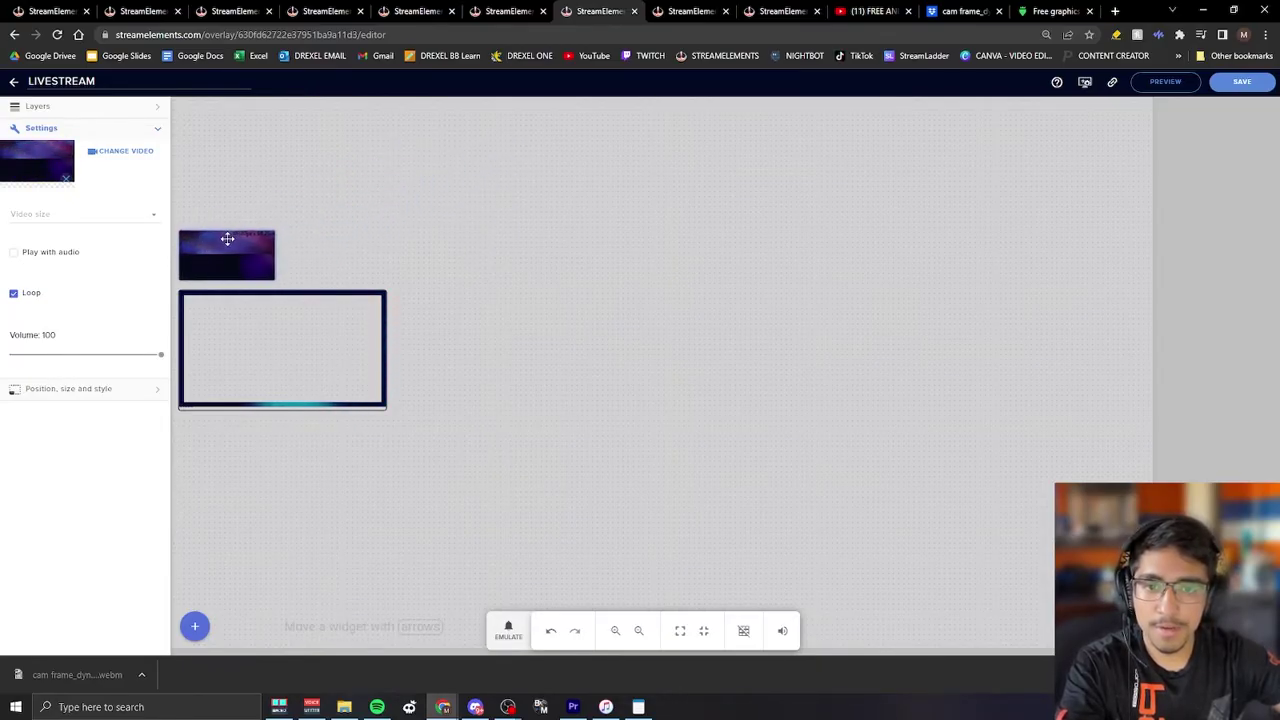
- Add a Total & All-time subscriber count label to the overlay
{"action": "left_click", "coordinate": [423, 218]}
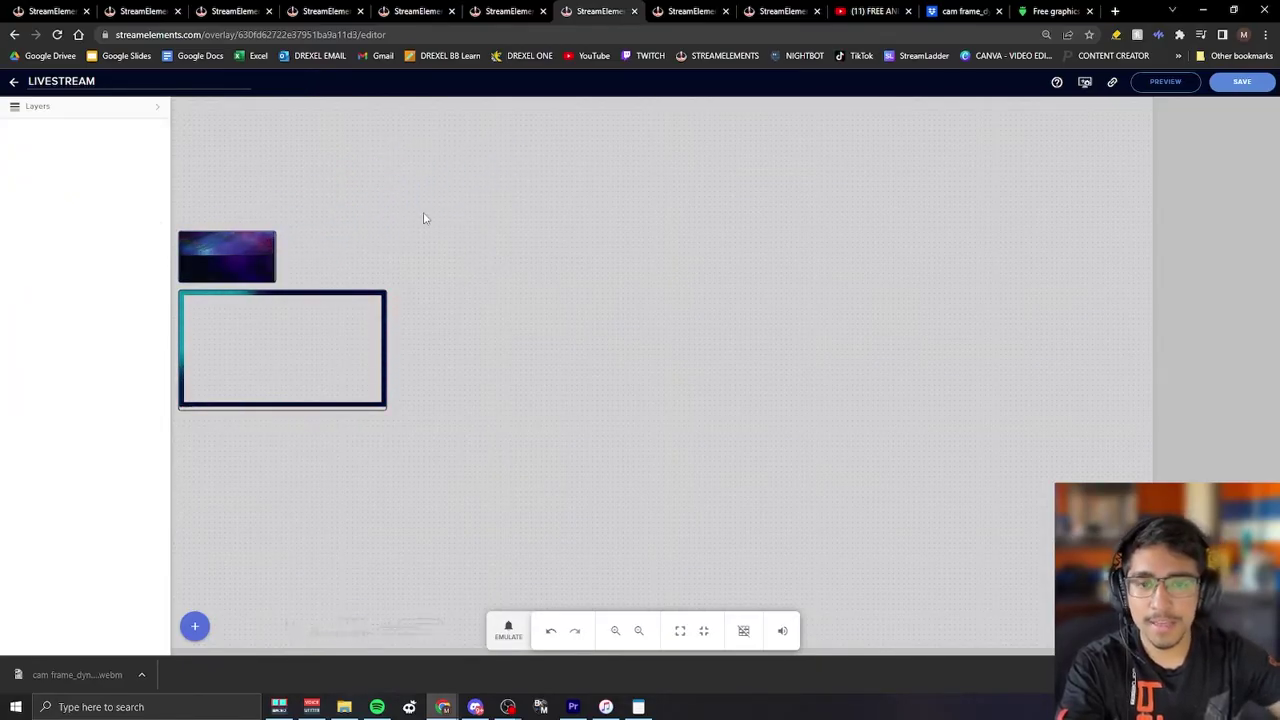
{"action": "left_click", "coordinate": [258, 271]}
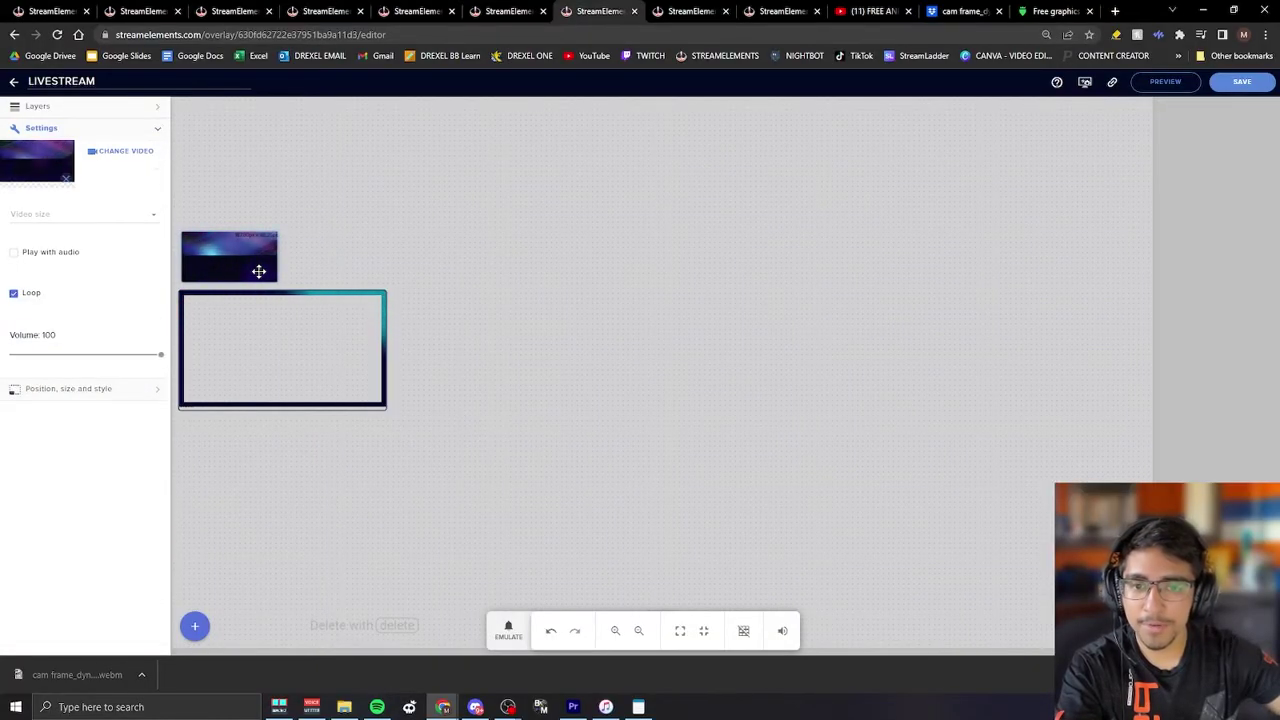
{"action": "left_click", "coordinate": [195, 628]}
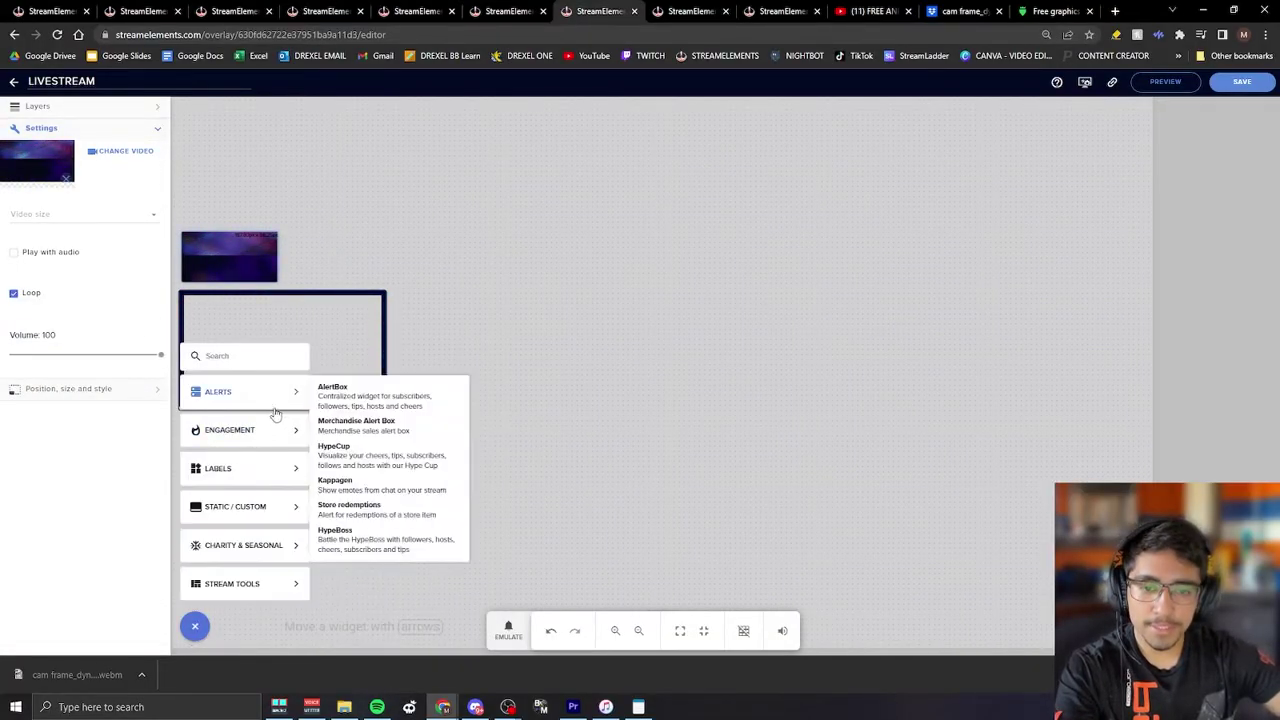
{"action": "mouse_move", "coordinate": [284, 474]}
{"action": "mouse_move", "coordinate": [338, 465]}
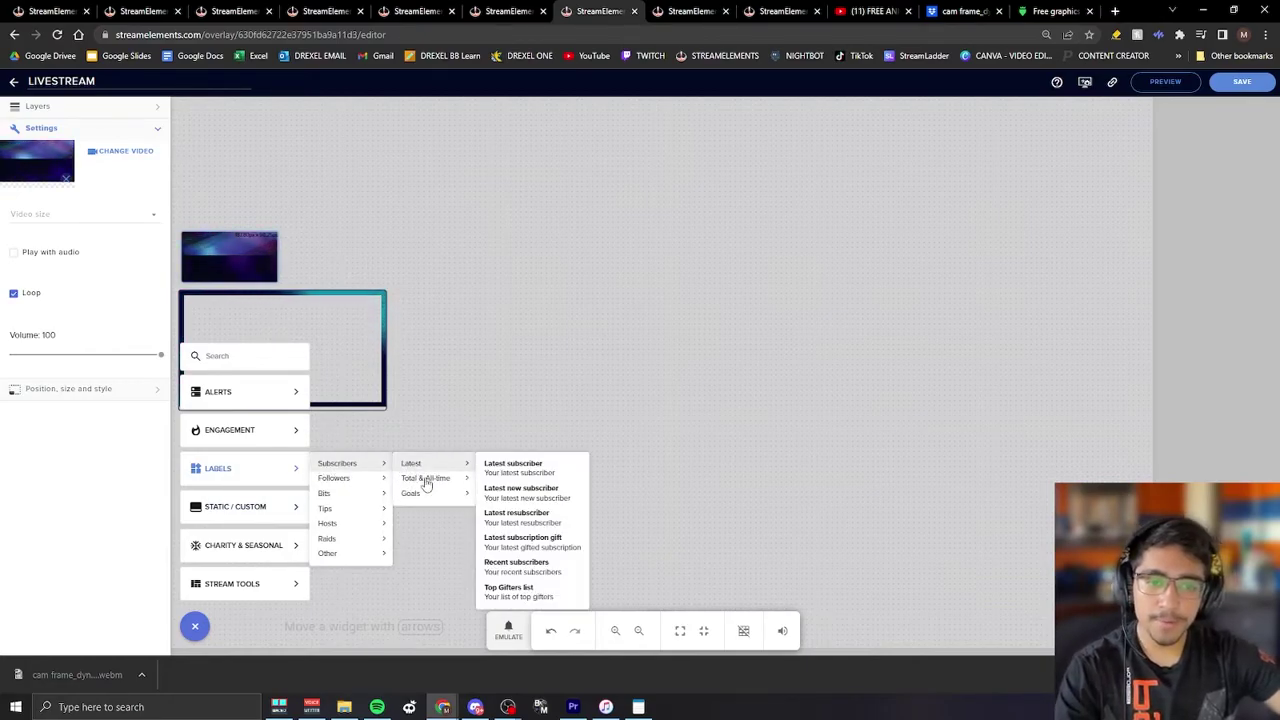
{"action": "mouse_move", "coordinate": [425, 478]}
{"action": "left_click", "coordinate": [548, 522]}
- Change the label's message to {count}/10 and place the 1/10 label on the purple box
{"action": "left_click_drag", "start_coordinate": [233, 98], "coordinate": [506, 224]}
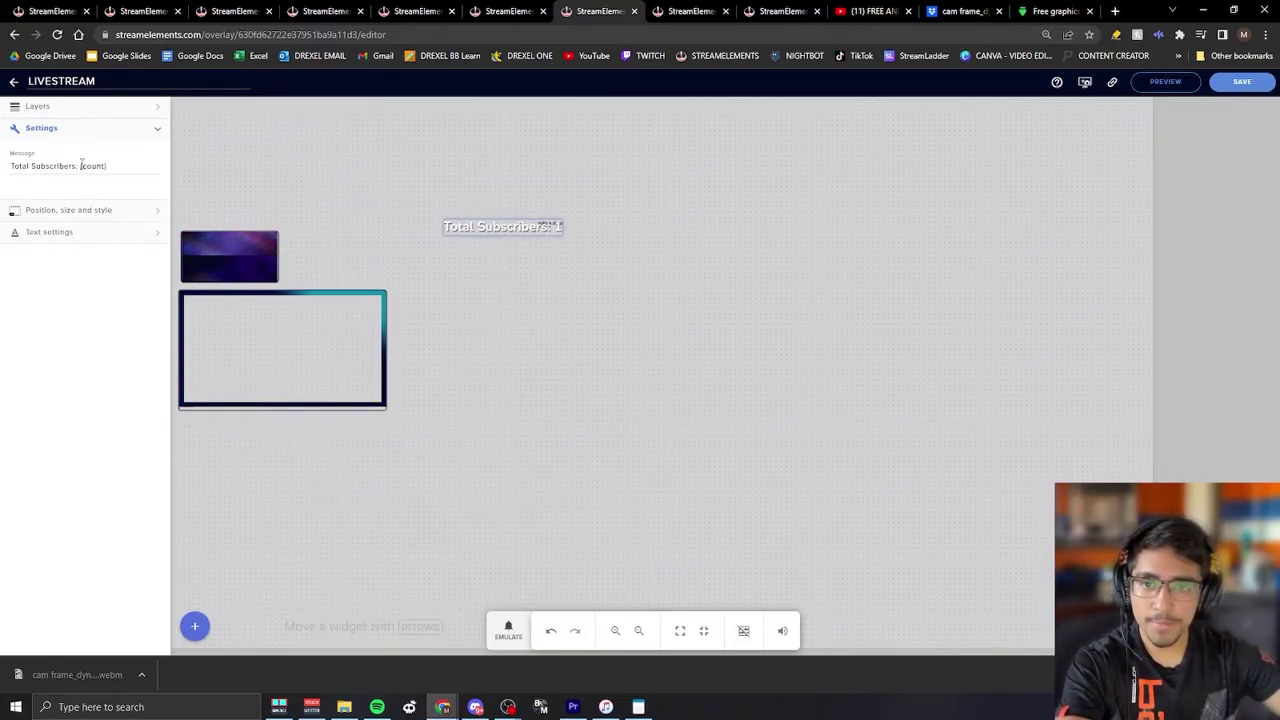
{"action": "key", "text": "BackSpace"}
{"action": "key", "text": "BackSpace"}
{"action": "key", "text": "BackSpace"}
{"action": "key", "text": "BackSpace"}
{"action": "key", "text": "BackSpace"}
{"action": "key", "text": "BackSpace"}
{"action": "key", "text": "BackSpace"}
{"action": "key", "text": "BackSpace"}
{"action": "key", "text": "BackSpace"}
{"action": "key", "text": "BackSpace"}
{"action": "key", "text": "BackSpace"}
{"action": "key", "text": "BackSpace"}
{"action": "key", "text": "BackSpace"}
{"action": "key", "text": "BackSpace"}
{"action": "key", "text": "BackSpace"}
{"action": "key", "text": "BackSpace"}
{"action": "key", "text": "BackSpace"}
{"action": "key", "text": "BackSpace"}
{"action": "key", "text": "BackSpace"}
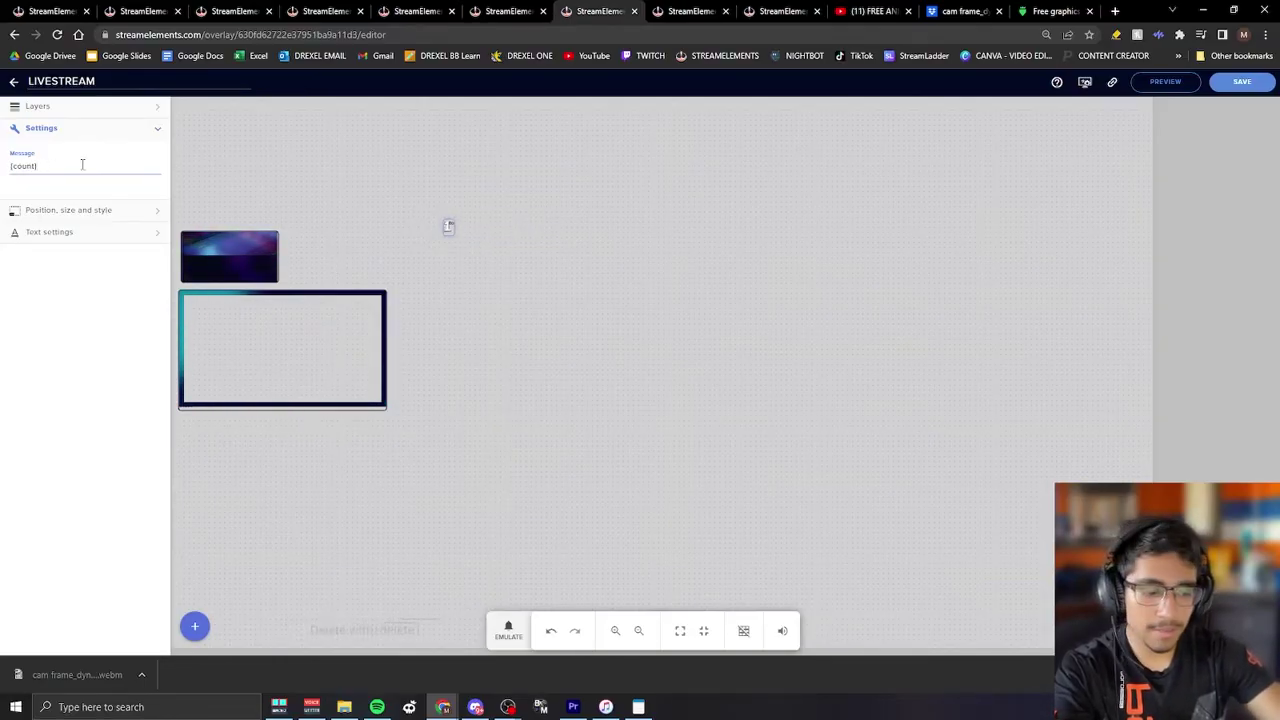
{"action": "type", "text": "/10"}
{"action": "left_click", "coordinate": [503, 328]}
{"action": "left_click_drag", "start_coordinate": [396, 206], "coordinate": [257, 217]}
{"action": "left_click", "coordinate": [318, 219]}
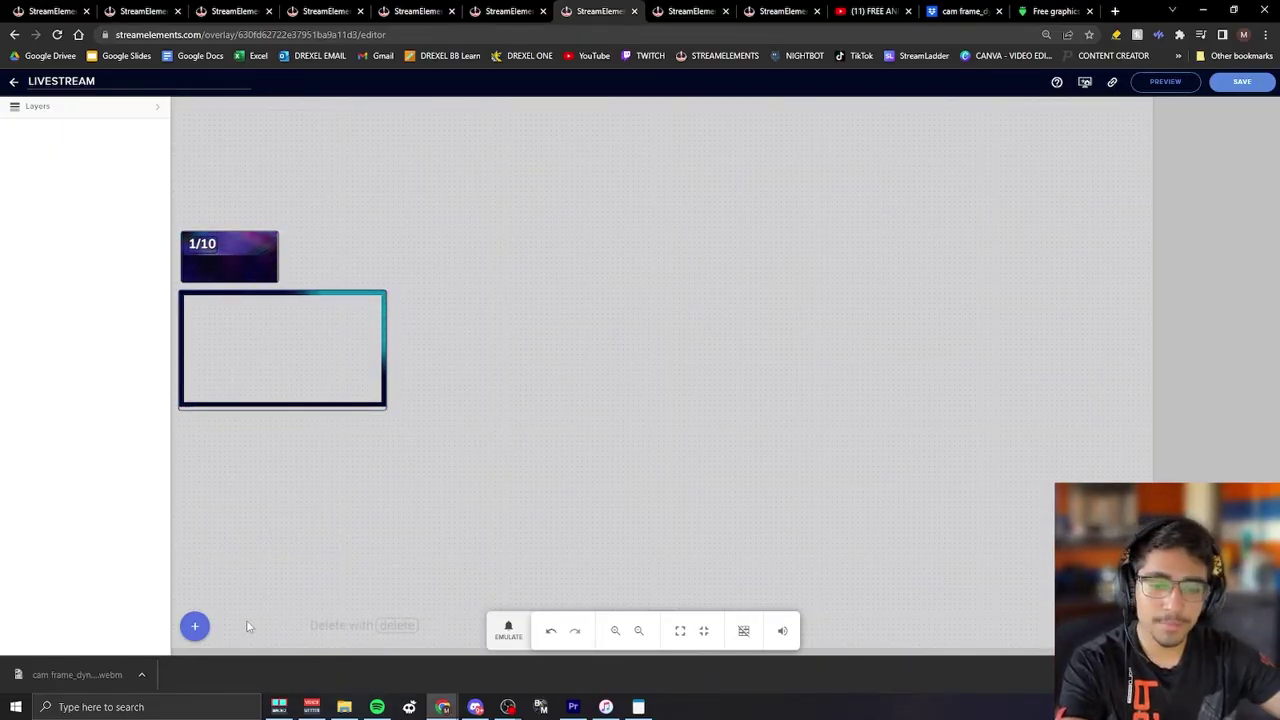
{"action": "left_click", "coordinate": [195, 626]}
{"action": "mouse_move", "coordinate": [236, 517]}
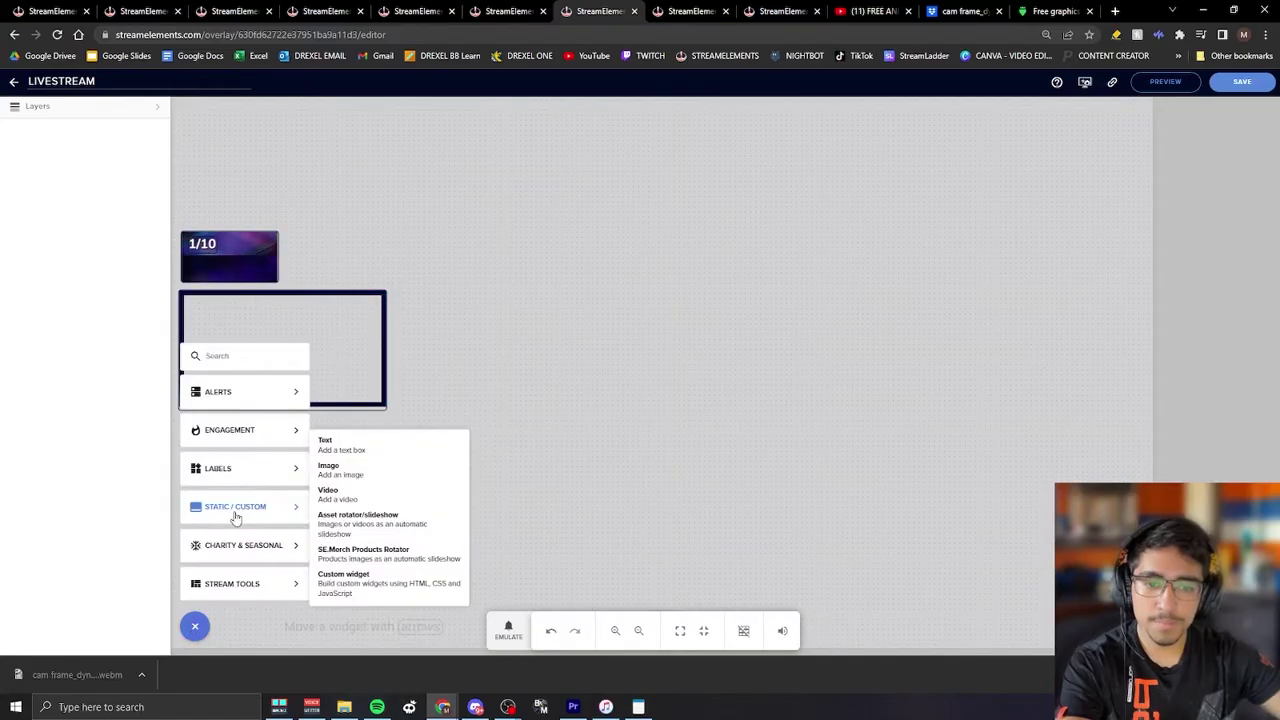
- Add an image widget with the golden crown and place it on the 1/10 box
{"action": "left_click", "coordinate": [340, 472]}
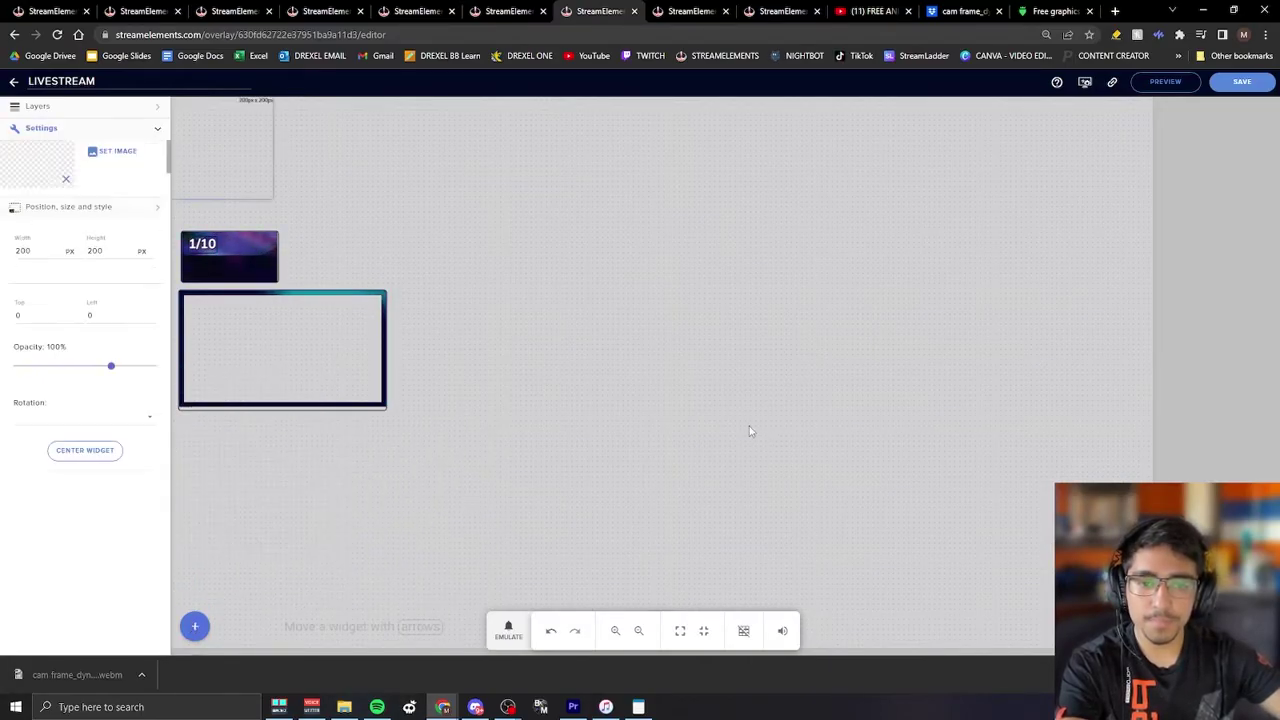
{"action": "left_click", "coordinate": [110, 152]}
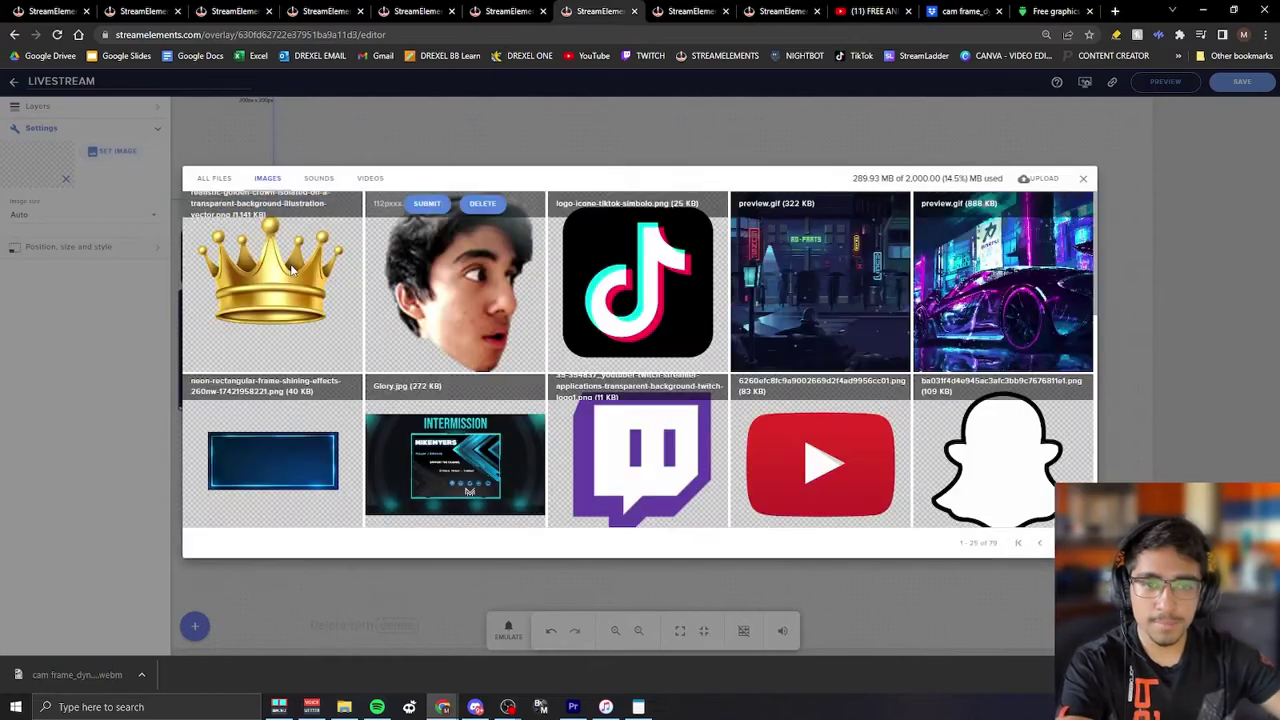
{"action": "left_click", "coordinate": [272, 282]}
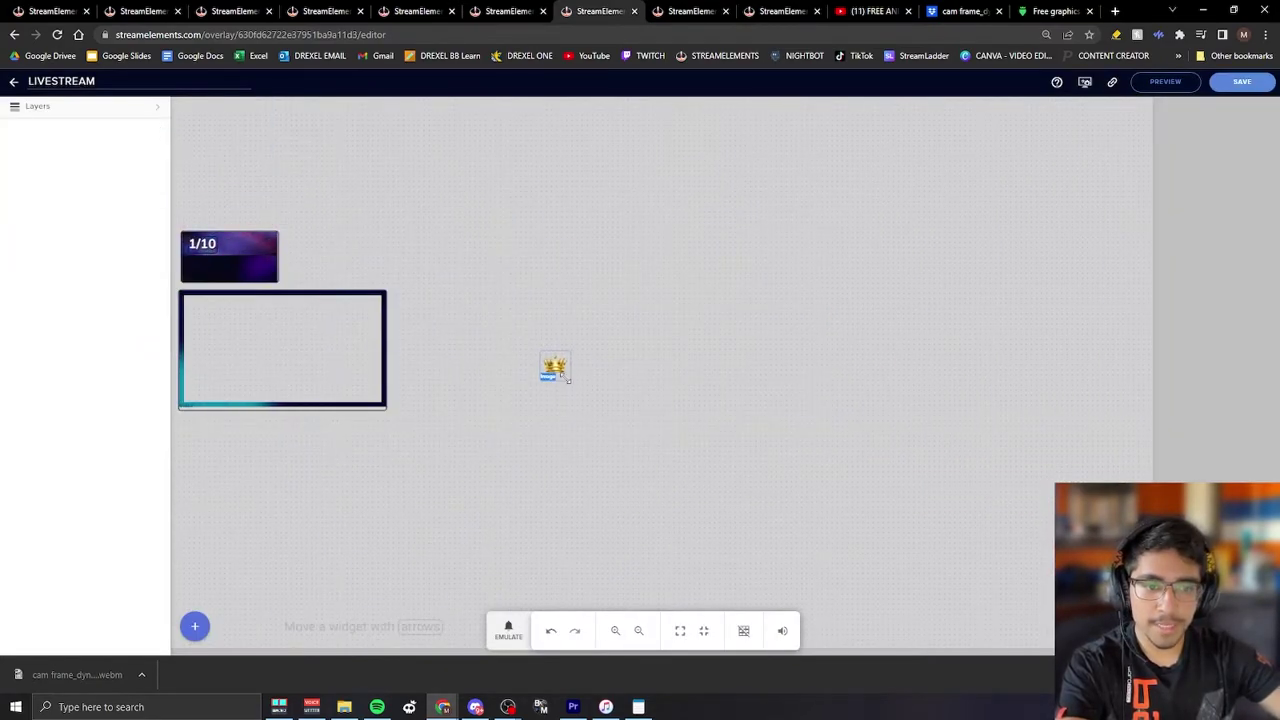
{"action": "left_click_drag", "start_coordinate": [560, 370], "coordinate": [205, 273]}
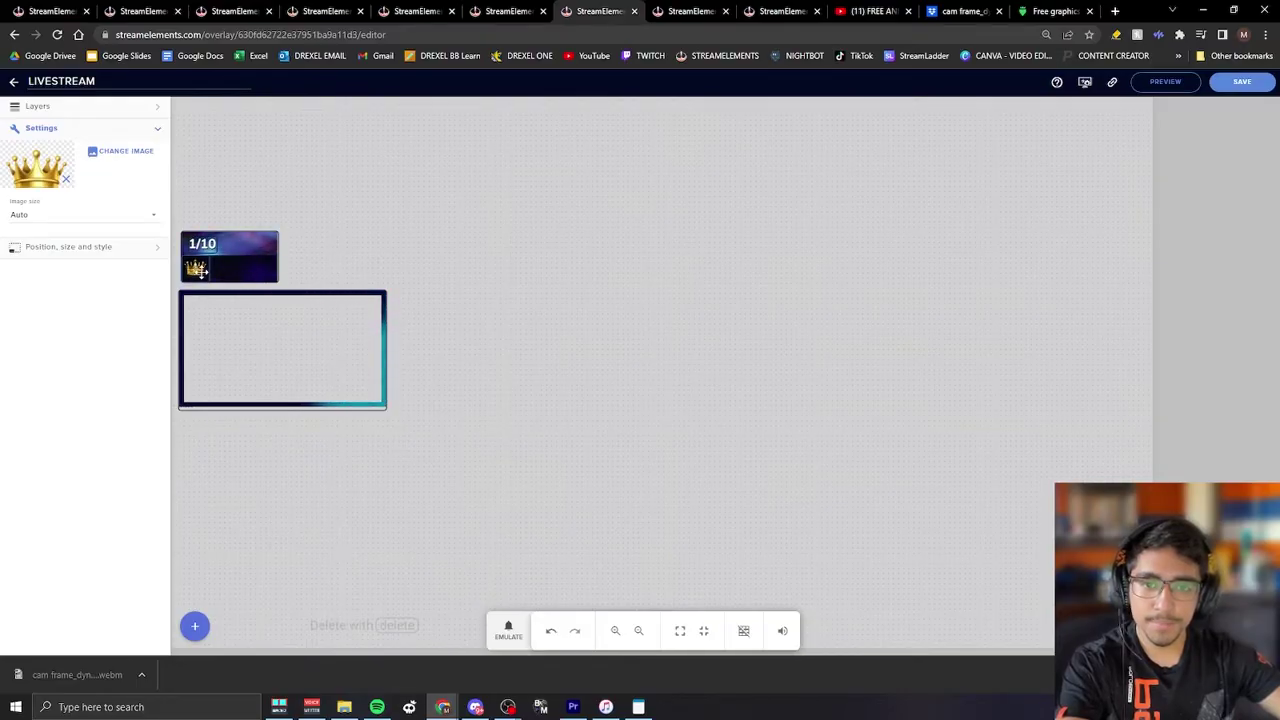
- Add a latest subscriber label with message {name} and place it beside the crown
{"action": "left_click", "coordinate": [195, 626]}
{"action": "mouse_move", "coordinate": [276, 481]}
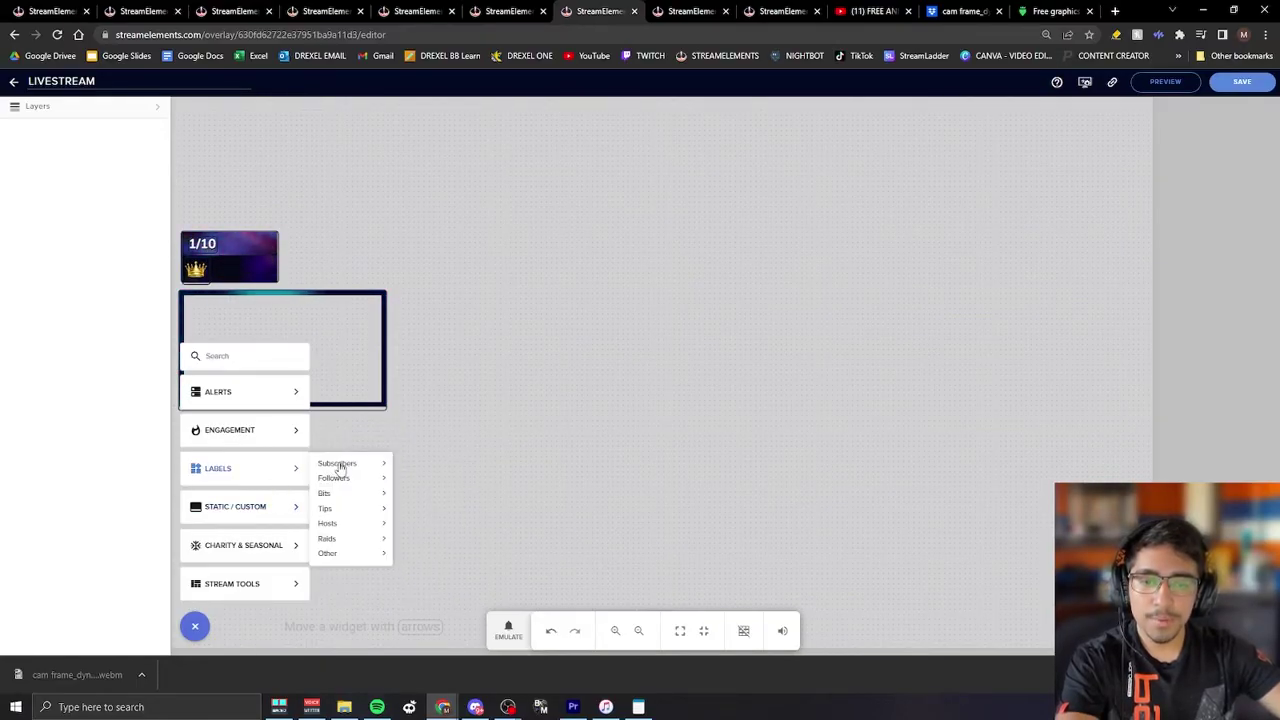
{"action": "mouse_move", "coordinate": [340, 466]}
{"action": "mouse_move", "coordinate": [410, 465]}
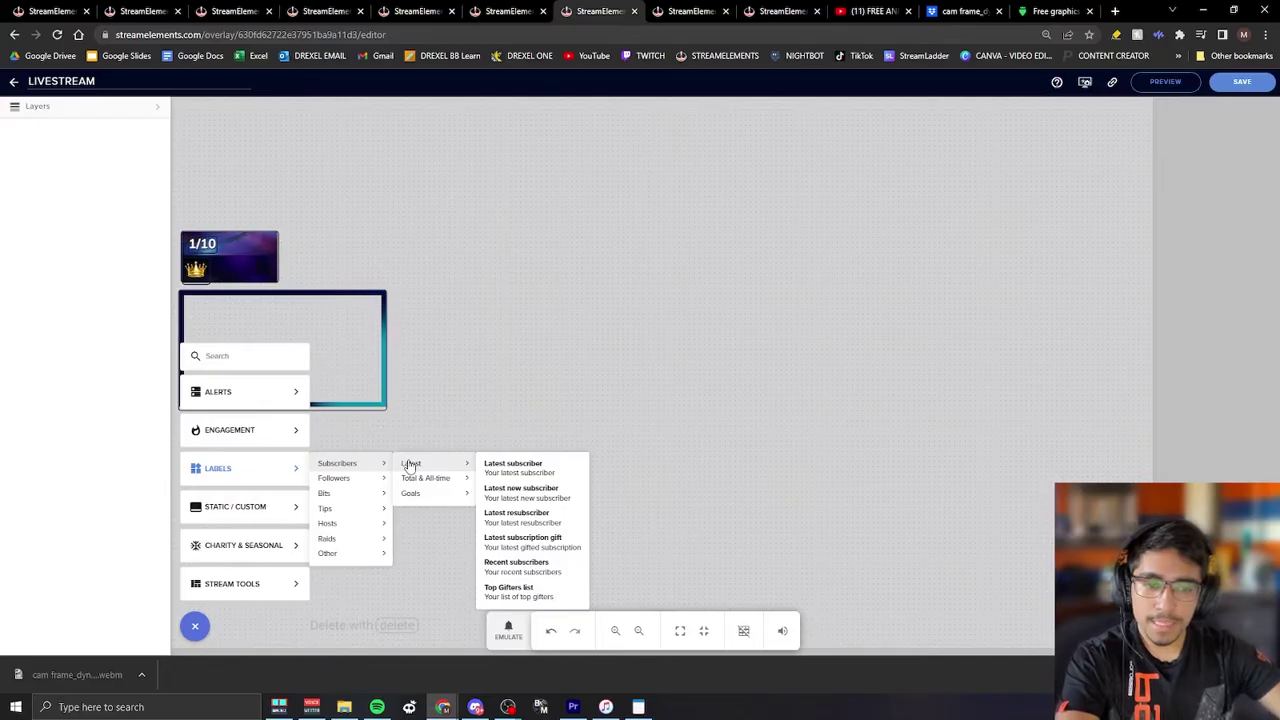
{"action": "left_click", "coordinate": [500, 465]}
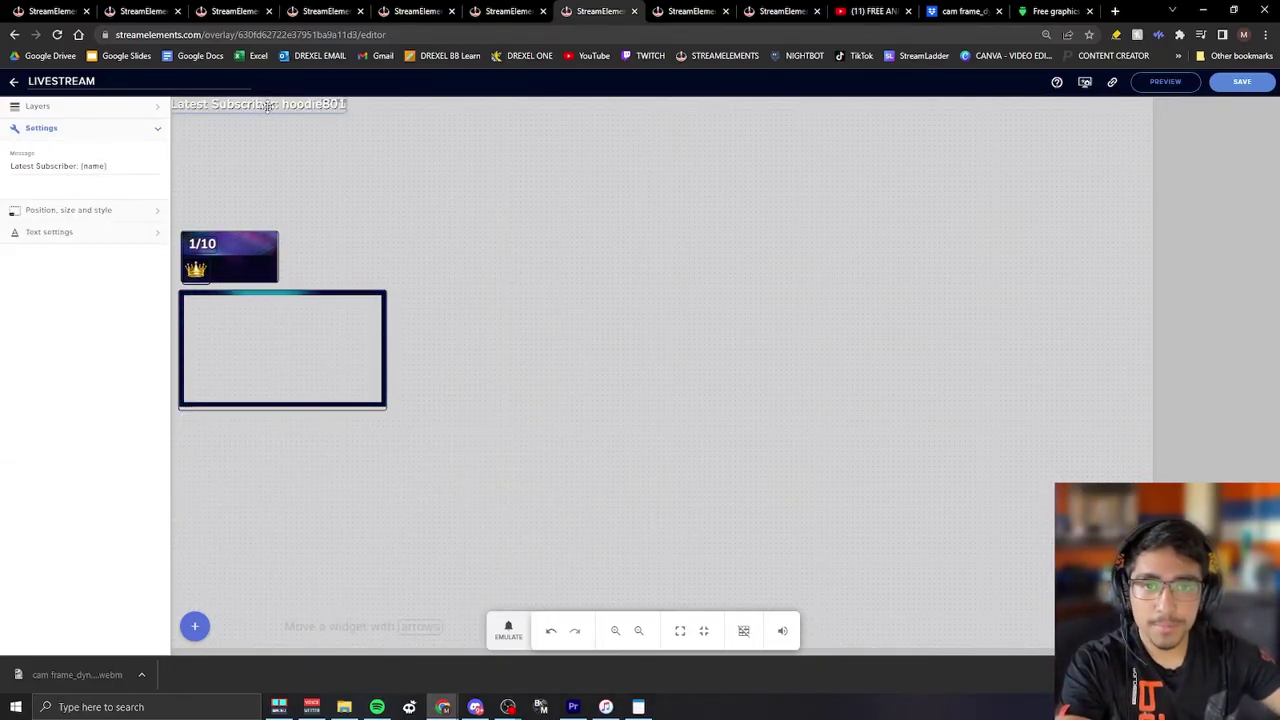
{"action": "left_click", "coordinate": [83, 166]}
{"action": "key", "text": "shift+Home"}
{"action": "key", "text": "BackSpace"}
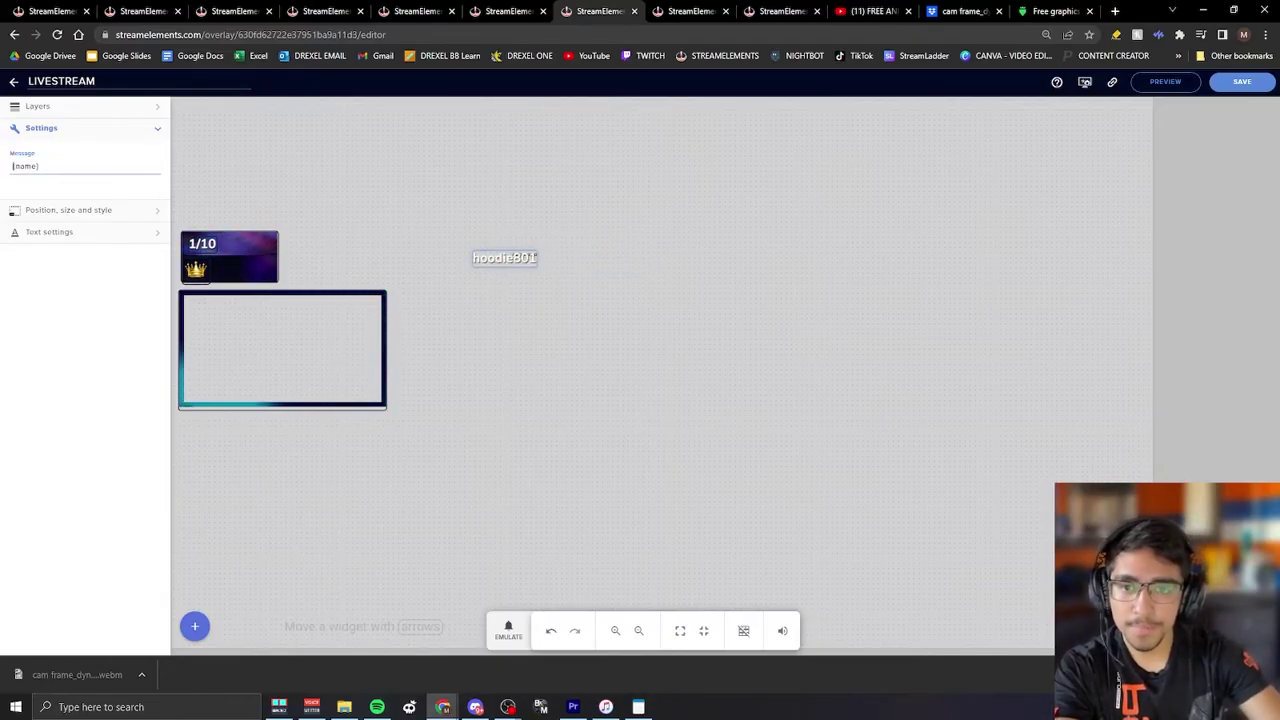
{"action": "left_click", "coordinate": [495, 406]}
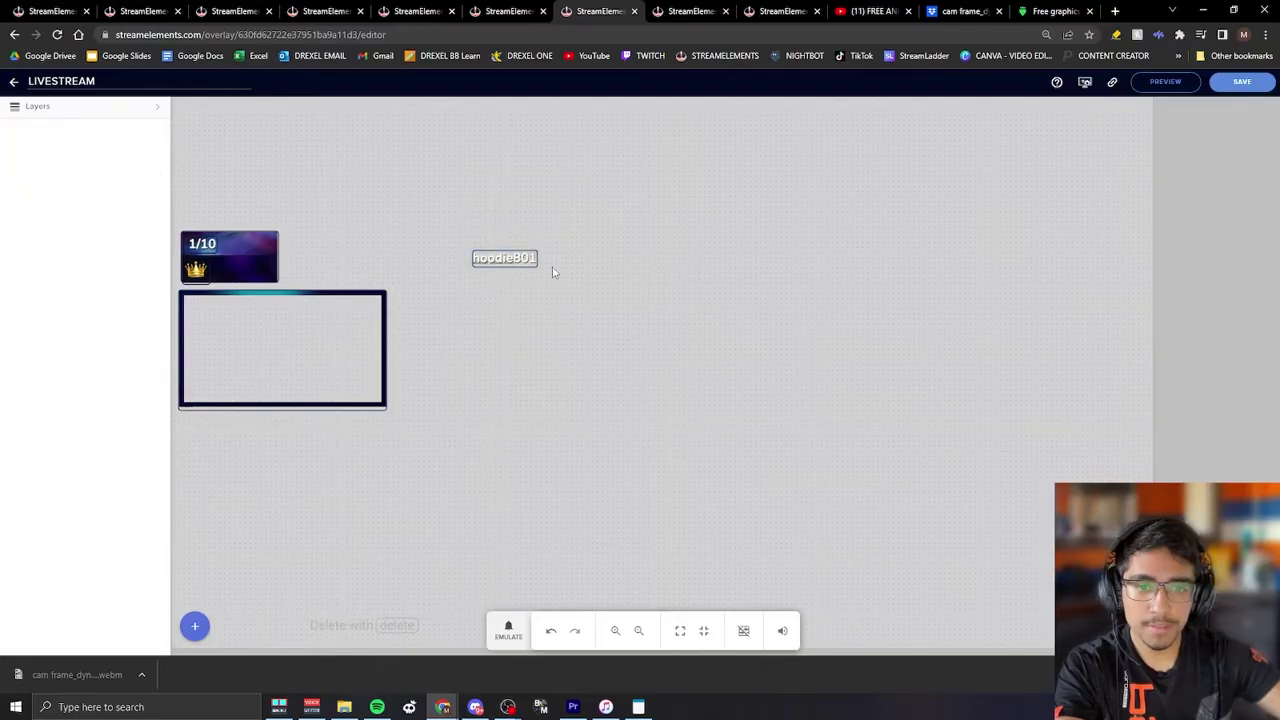
{"action": "left_click_drag", "start_coordinate": [510, 257], "coordinate": [240, 269]}
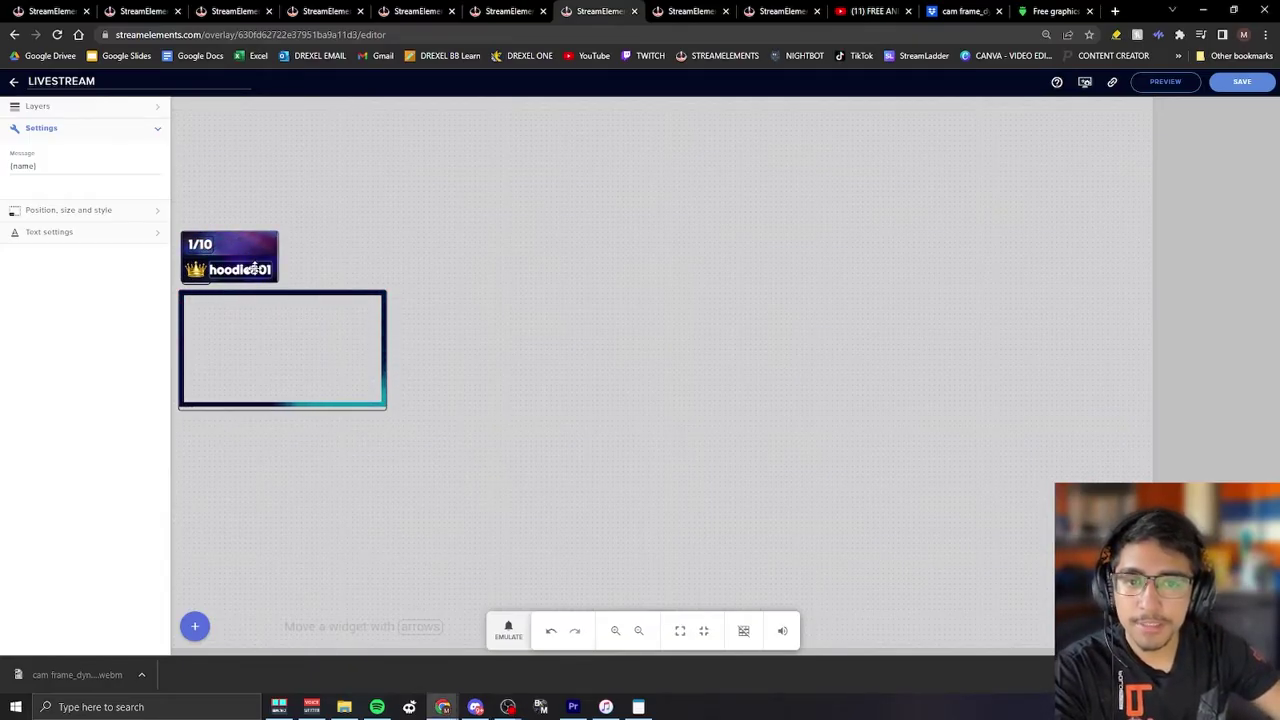
- In the name text's styling options, try italic and capitalisation, then turn both off again
{"action": "left_click", "coordinate": [109, 232]}
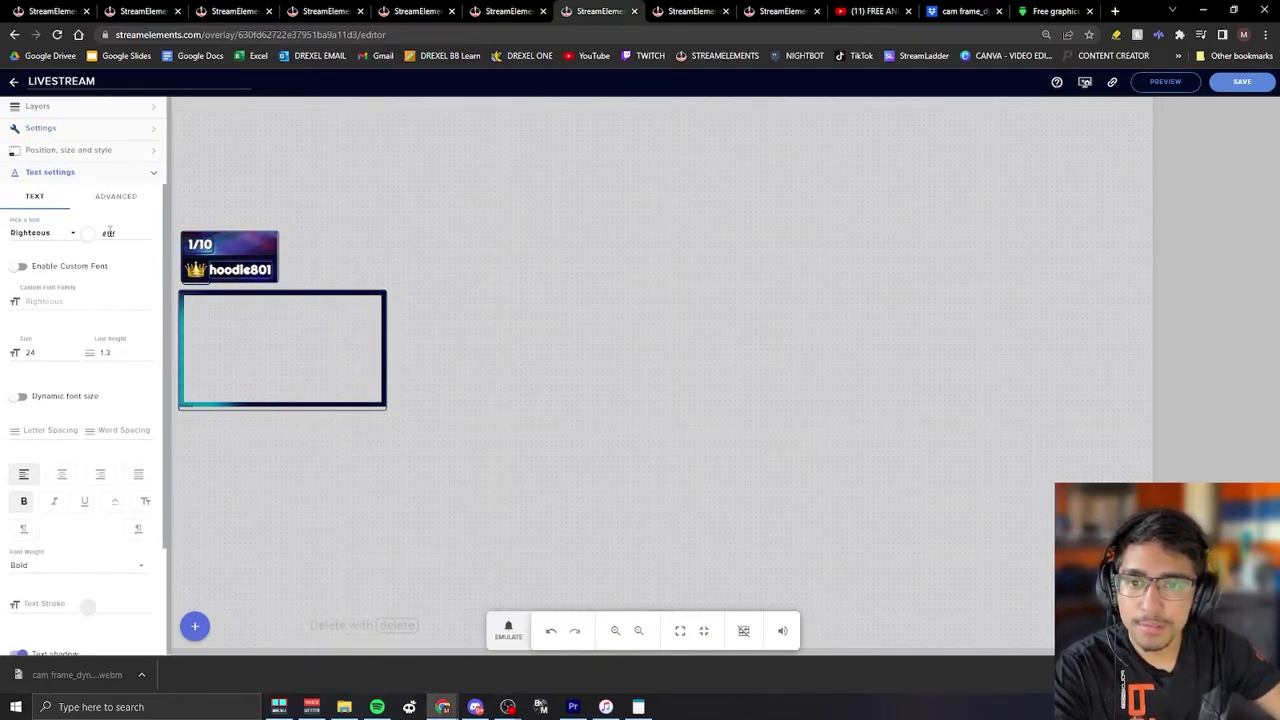
{"action": "scroll", "coordinate": [110, 350], "scroll_direction": "down", "scroll_amount": 2}
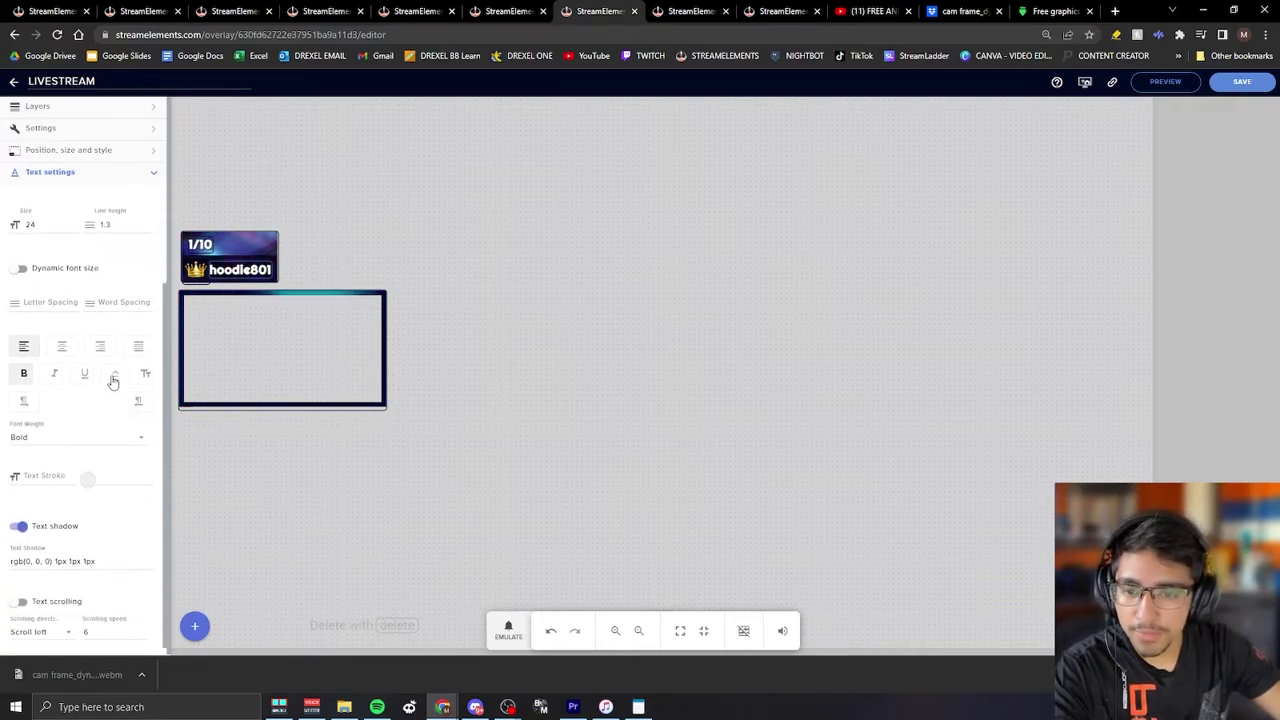
{"action": "scroll", "coordinate": [55, 450], "scroll_direction": "up", "scroll_amount": 2}
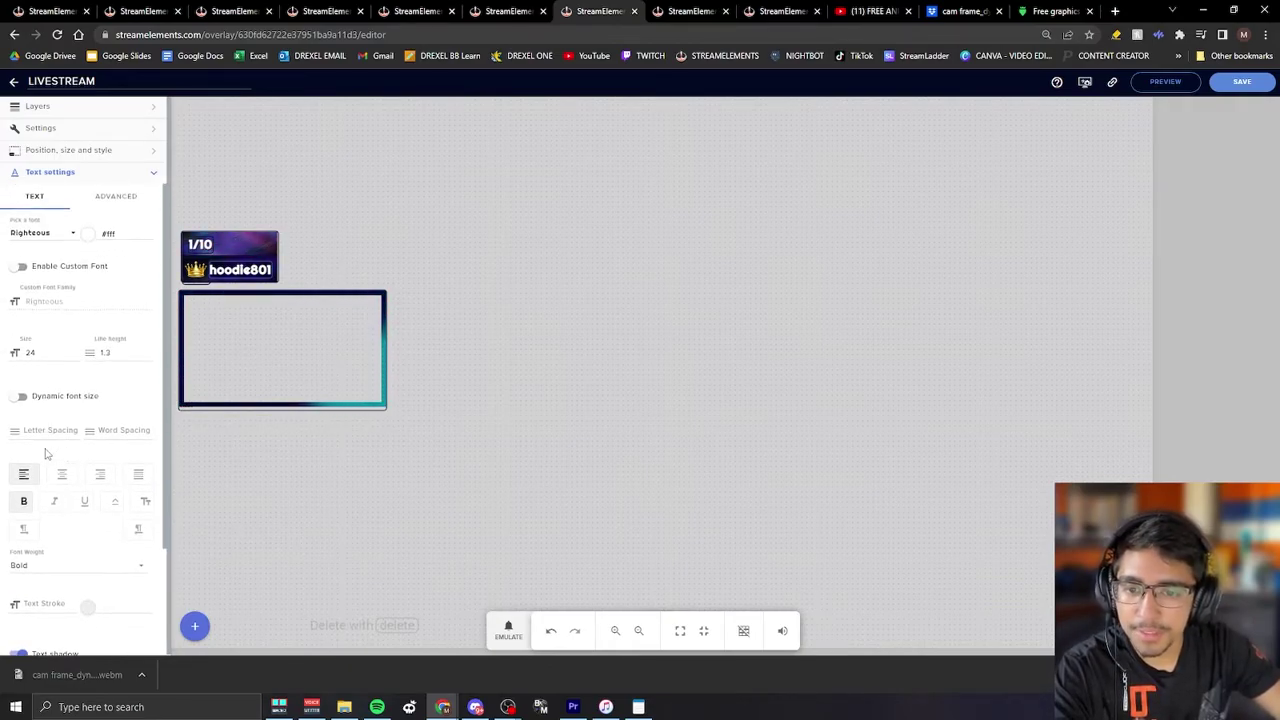
{"action": "left_click", "coordinate": [56, 501]}
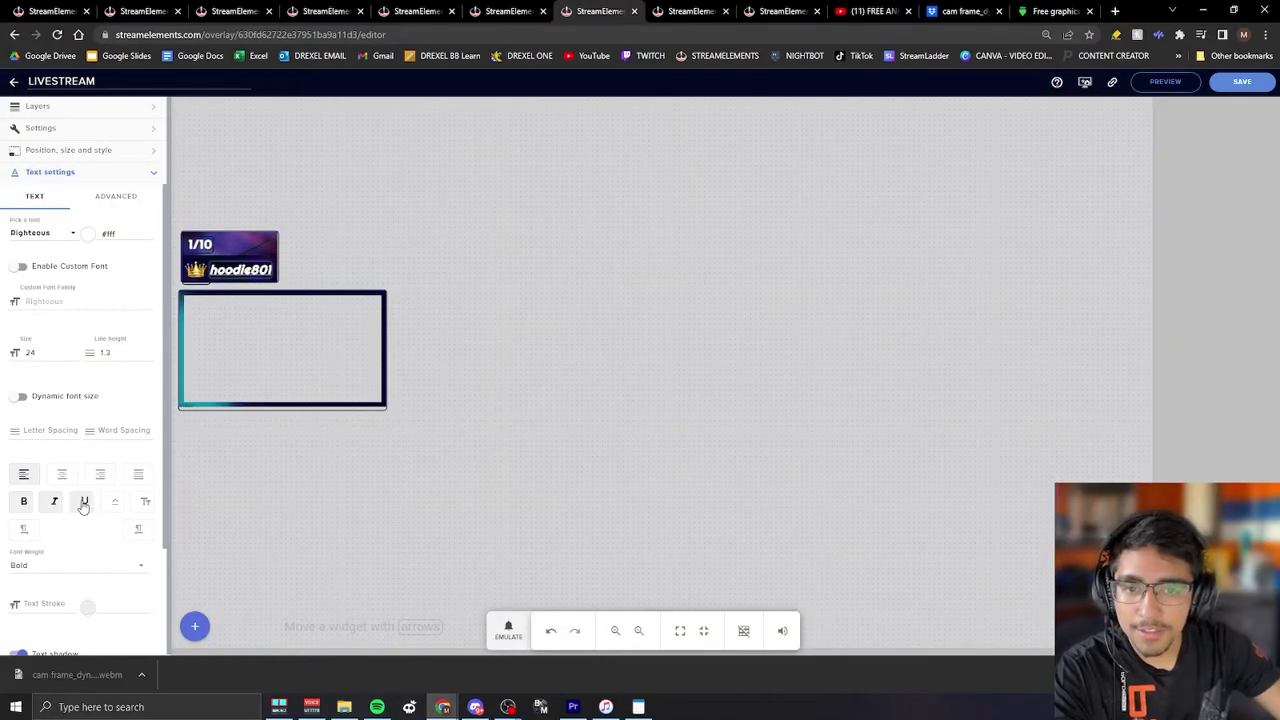
{"action": "left_click", "coordinate": [144, 502]}
{"action": "left_click", "coordinate": [144, 502]}
{"action": "left_click", "coordinate": [56, 503]}
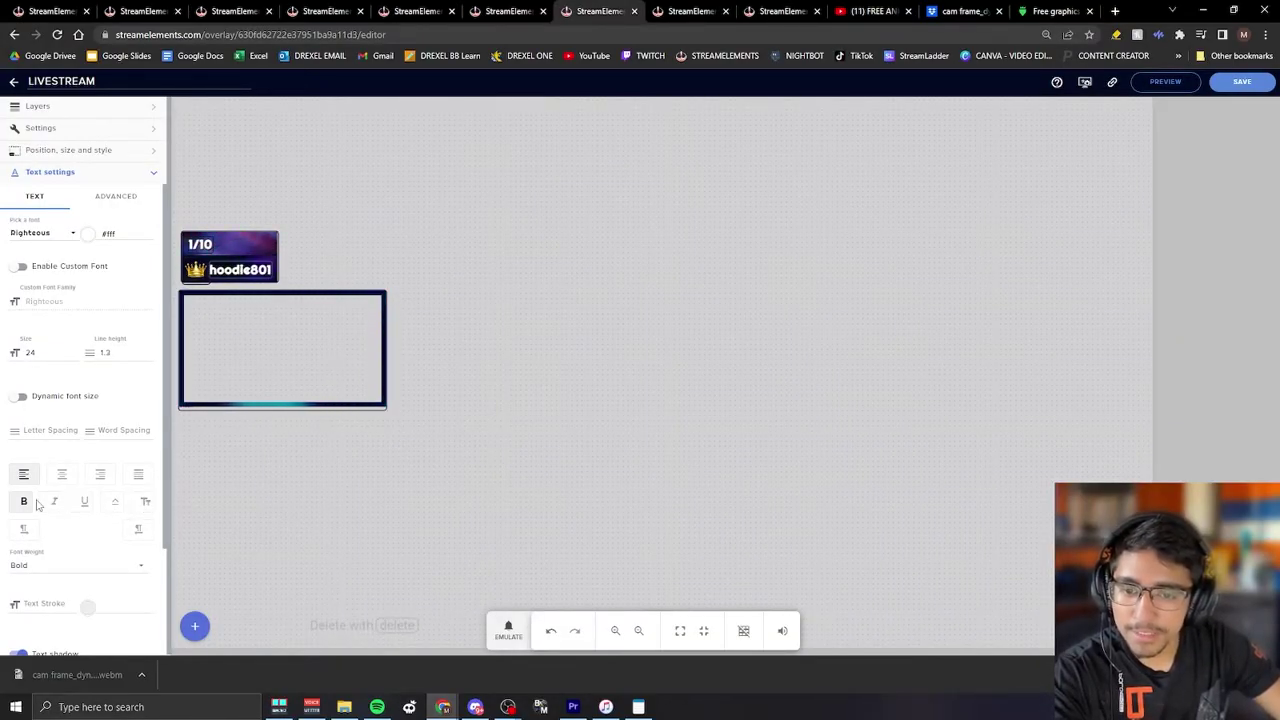
- Raise the name text size three steps, then bring it back to 24
{"action": "left_click", "coordinate": [74, 350]}
{"action": "left_click", "coordinate": [74, 350]}
{"action": "left_click", "coordinate": [74, 350]}
{"action": "left_click", "coordinate": [74, 350]}
{"action": "left_click", "coordinate": [74, 350]}
{"action": "left_click", "coordinate": [74, 355]}
{"action": "left_click", "coordinate": [74, 355]}
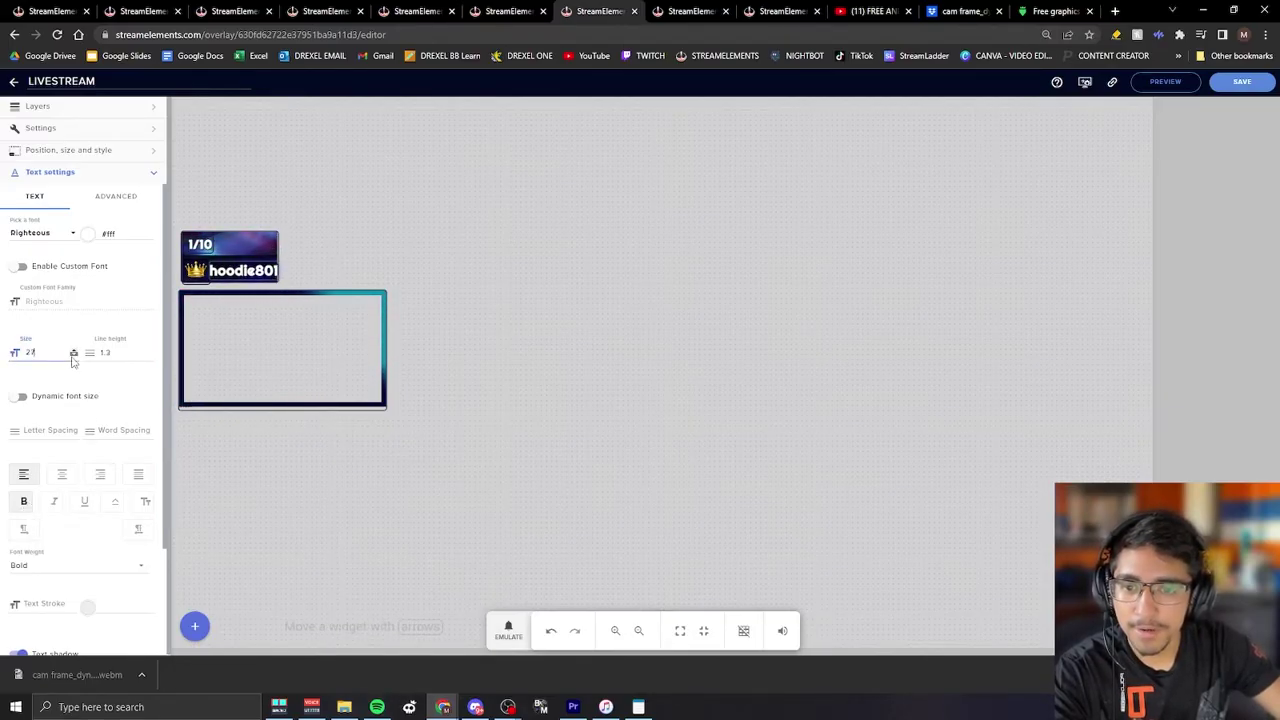
{"action": "left_click", "coordinate": [74, 355]}
{"action": "left_click", "coordinate": [74, 355]}
{"action": "left_click", "coordinate": [74, 355]}
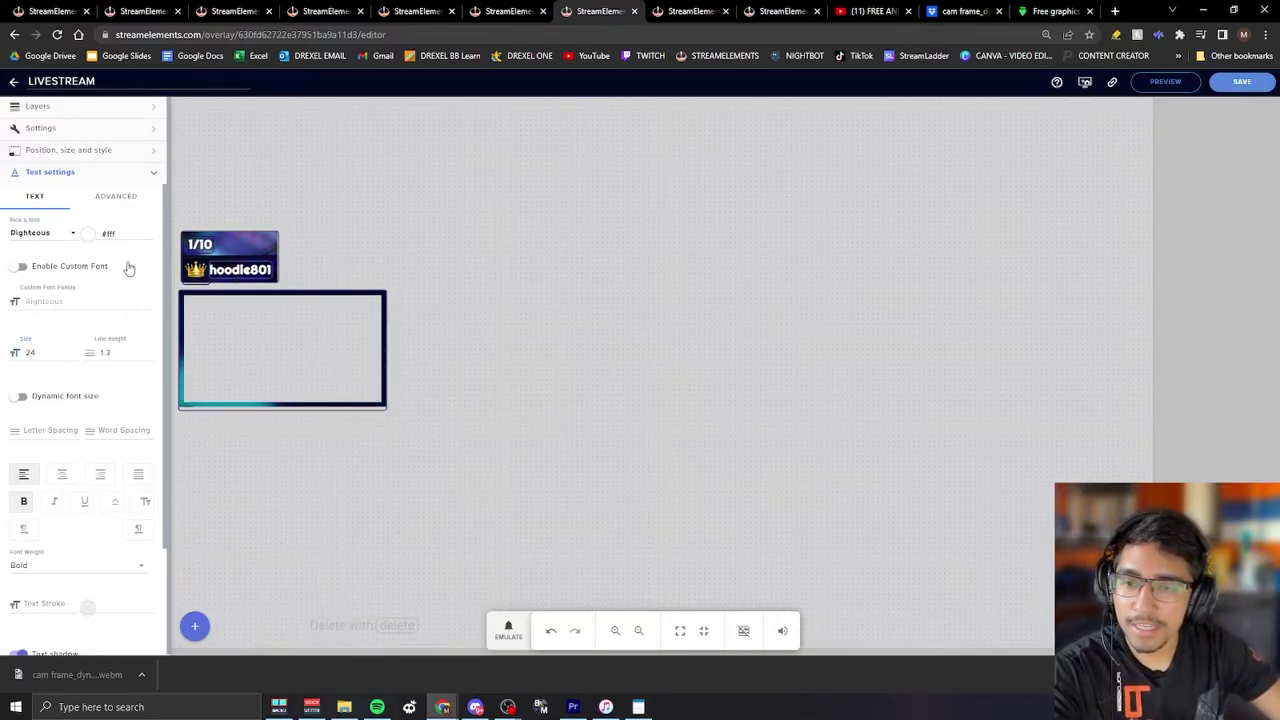
- Open and search the font list, then close the editor tab with Ctrl+W
{"action": "left_click", "coordinate": [45, 234]}
{"action": "left_click", "coordinate": [46, 253]}
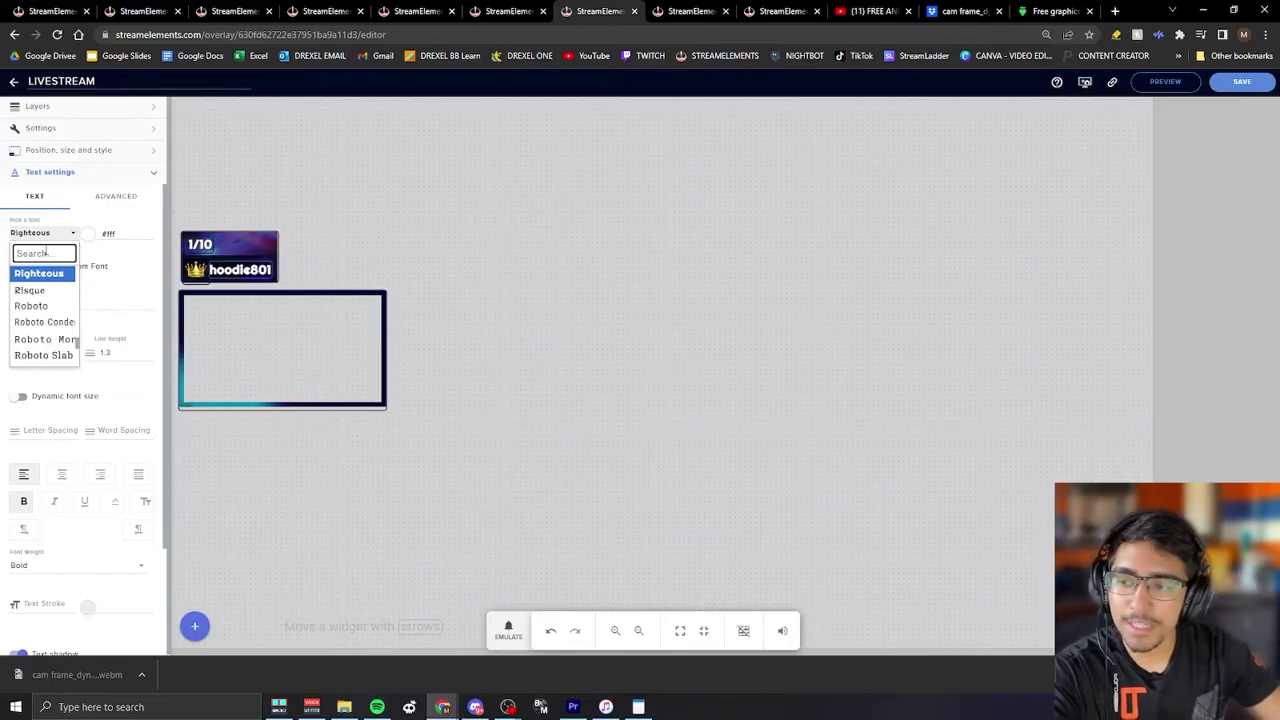
{"action": "key", "text": "ctrl+w"}
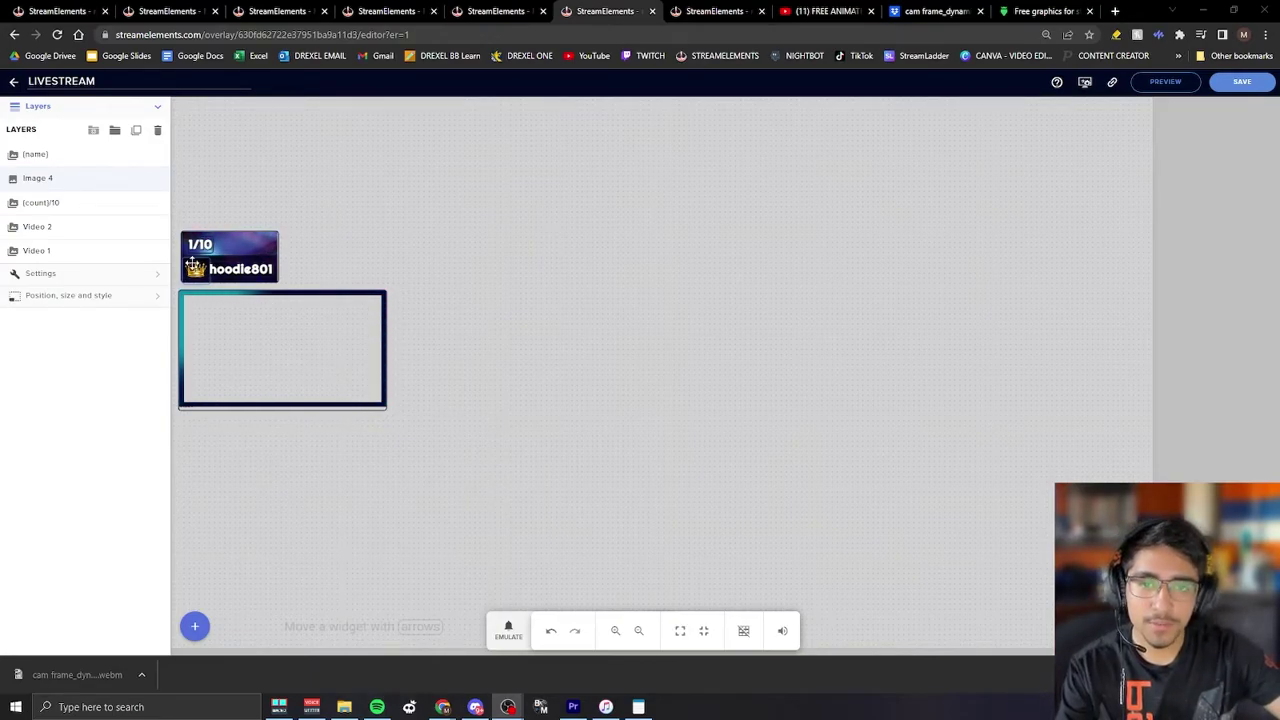
- Duplicate the crown image into this overlay and move the copy further right at the top
{"action": "left_click", "coordinate": [103, 107]}
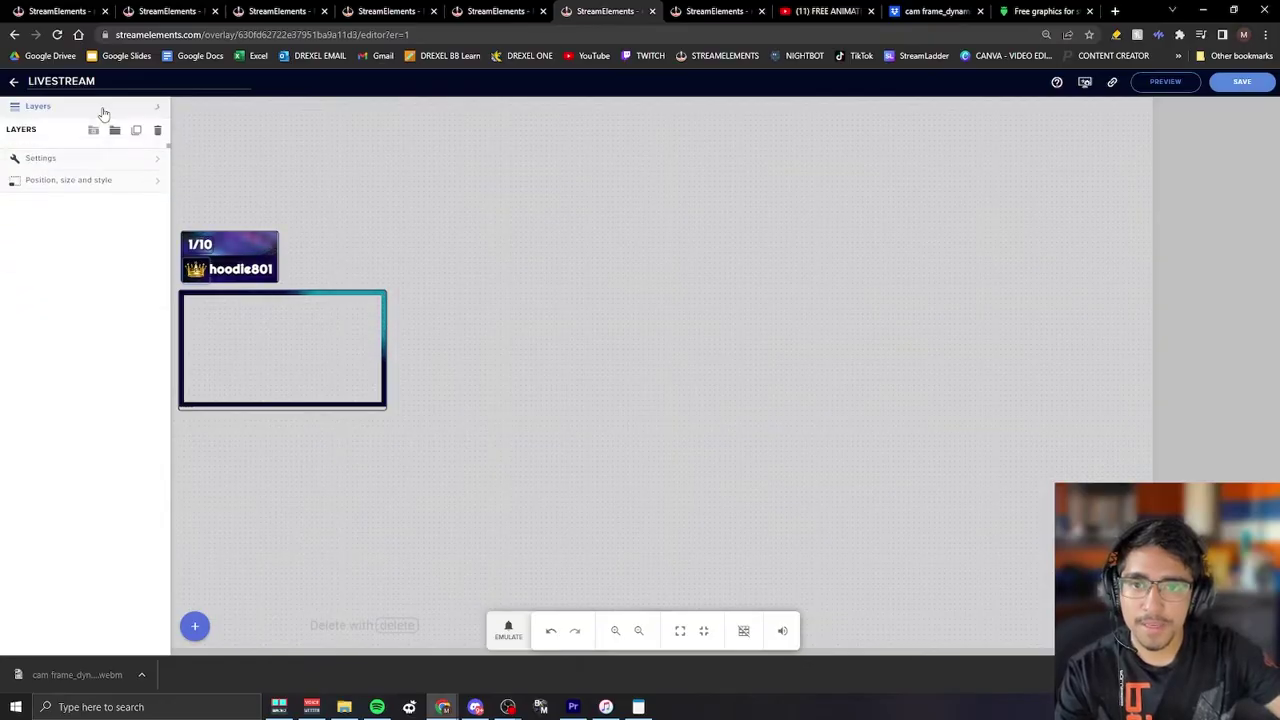
{"action": "left_click", "coordinate": [104, 108]}
{"action": "left_click", "coordinate": [136, 130]}
{"action": "left_click", "coordinate": [682, 383]}
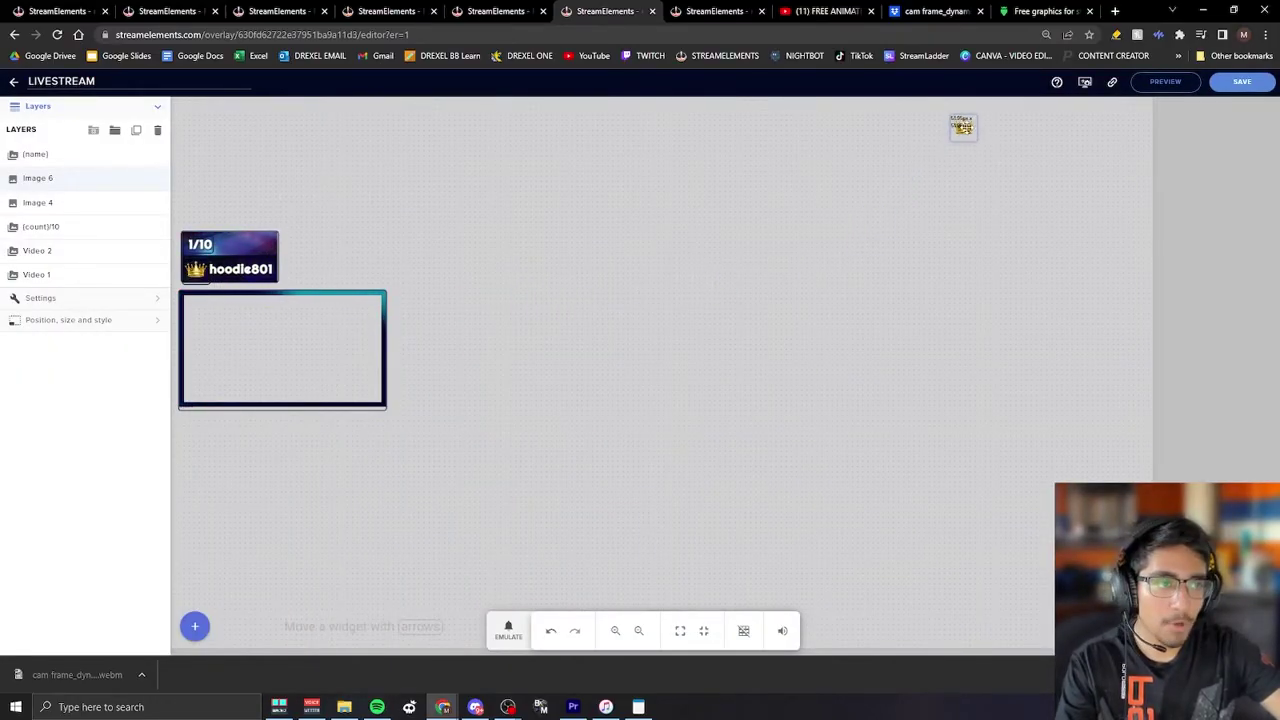
{"action": "left_click_drag", "start_coordinate": [965, 127], "coordinate": [980, 123]}
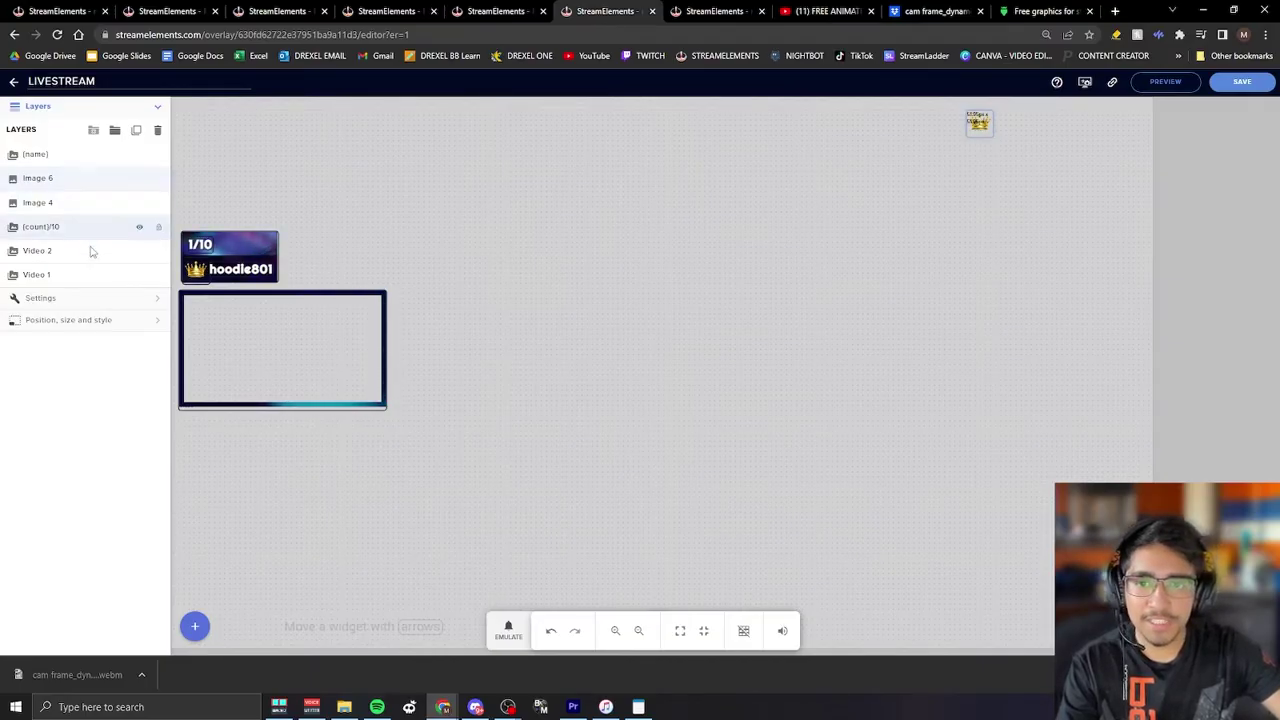
- Replace the copied image with the Twitch logo and enlarge it from the corner
{"action": "left_click", "coordinate": [86, 299]}
{"action": "left_click", "coordinate": [128, 152]}
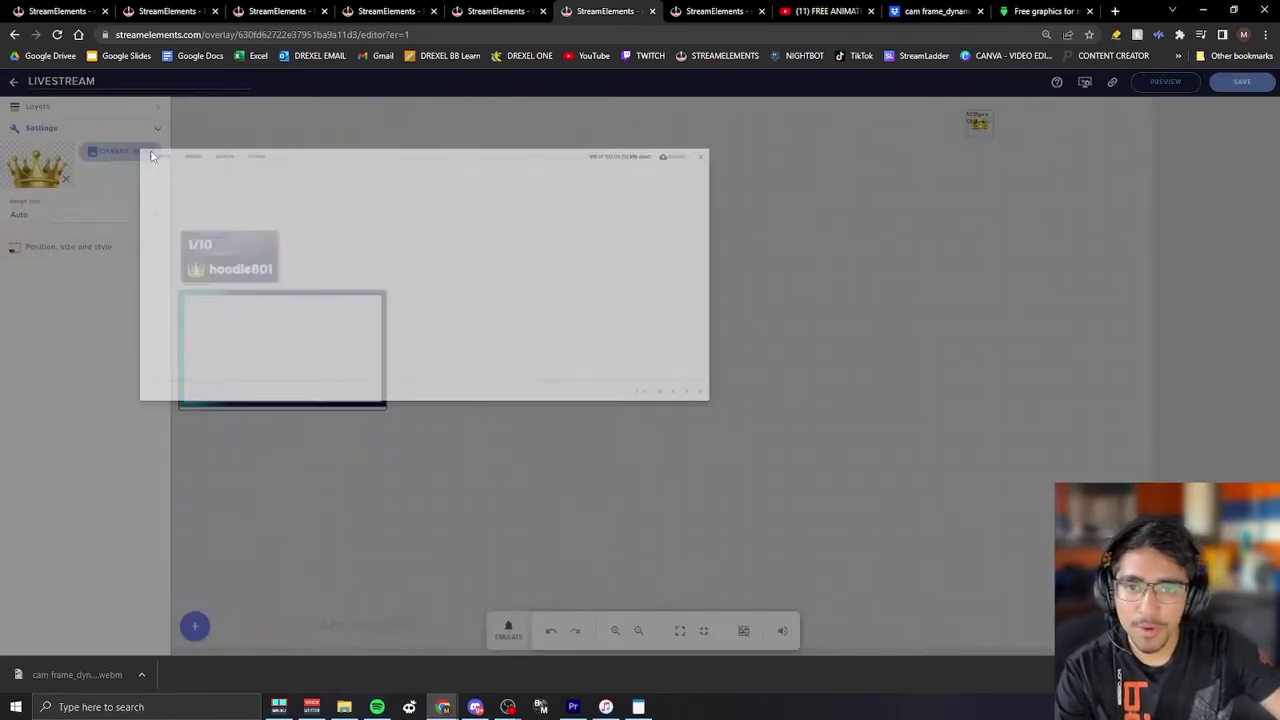
{"action": "scroll", "coordinate": [505, 343], "scroll_direction": "down", "scroll_amount": 1}
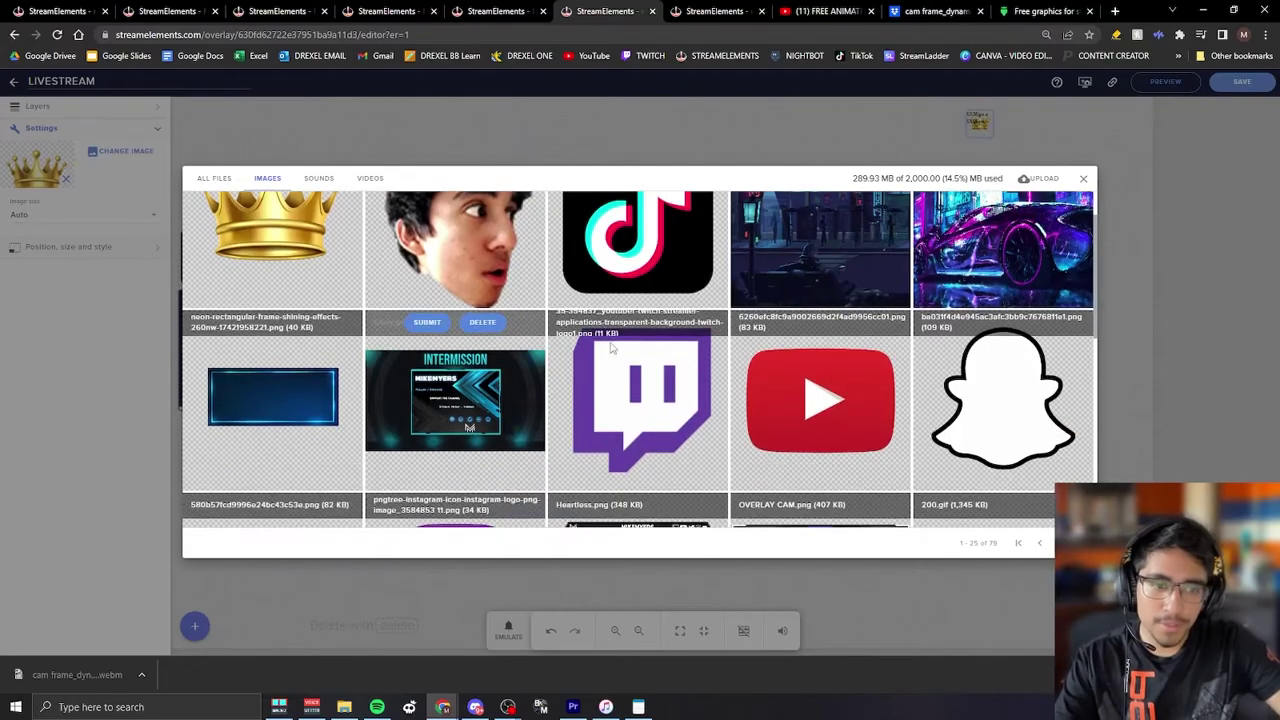
{"action": "left_click", "coordinate": [610, 321]}
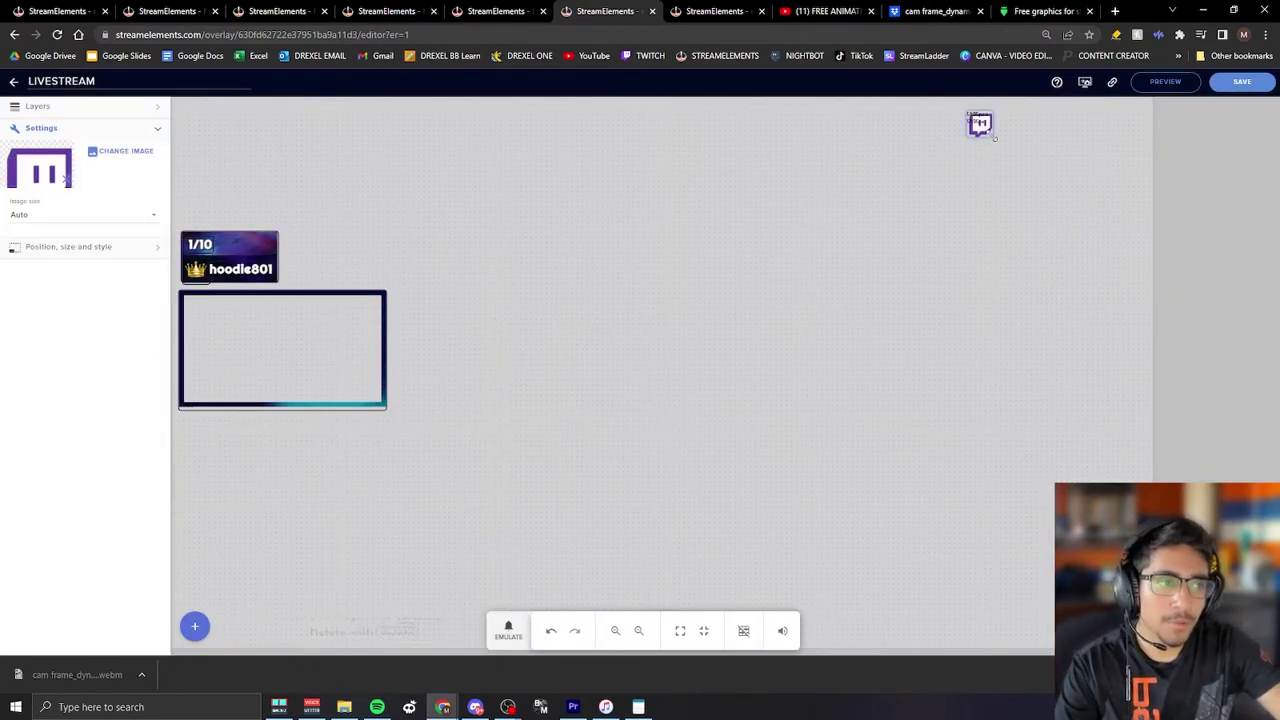
{"action": "left_click_drag", "start_coordinate": [996, 136], "coordinate": [925, 125]}
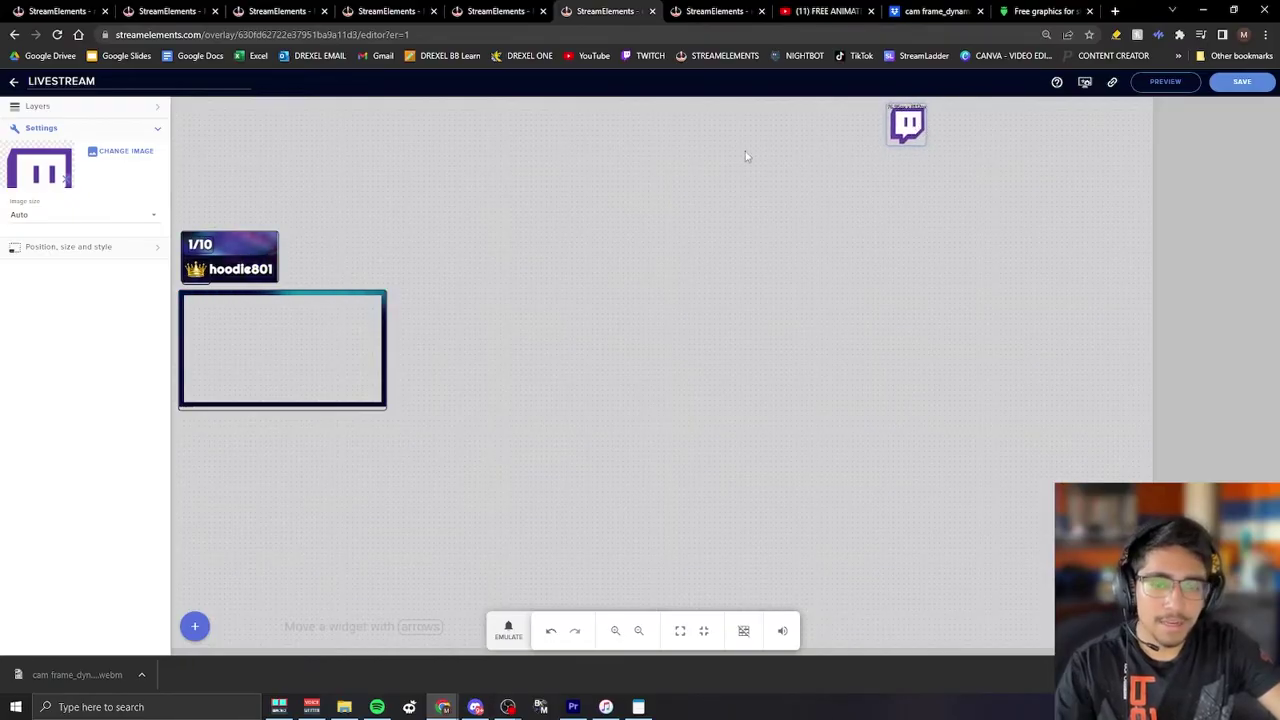
- Make three copies of the Twitch logo image in this overlay from the layers list
{"action": "left_click", "coordinate": [127, 115]}
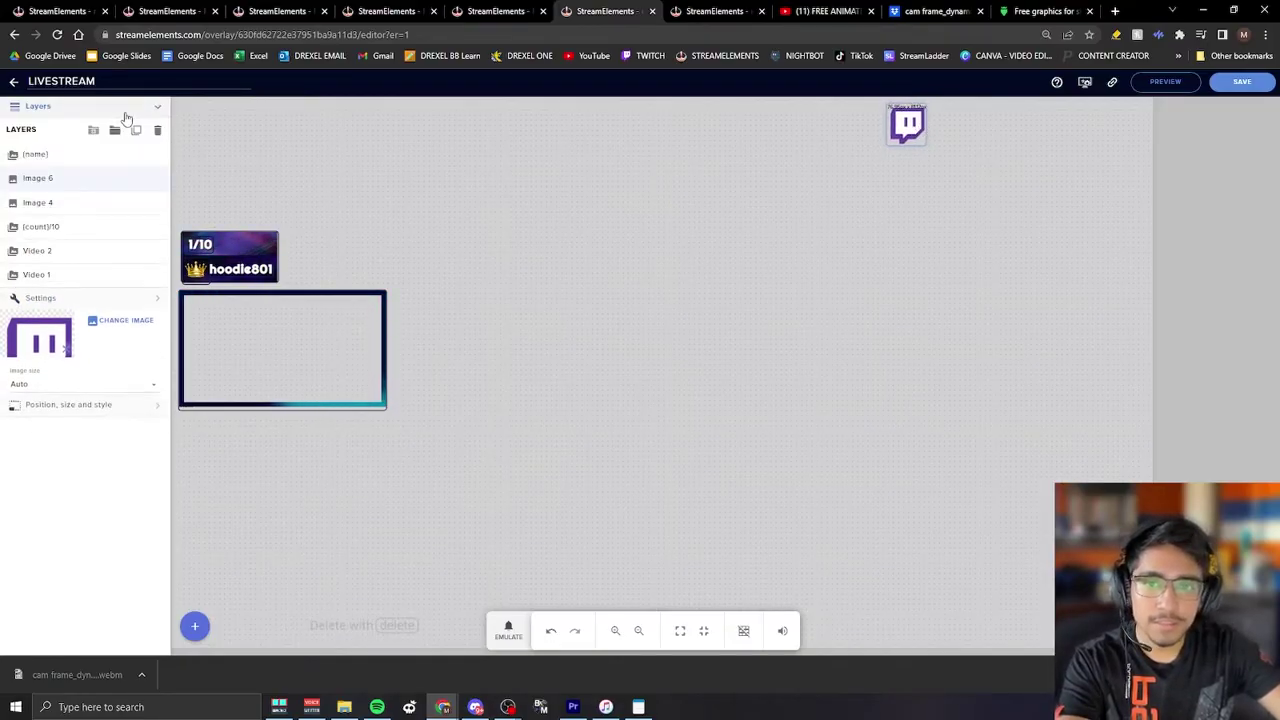
{"action": "left_click", "coordinate": [137, 131]}
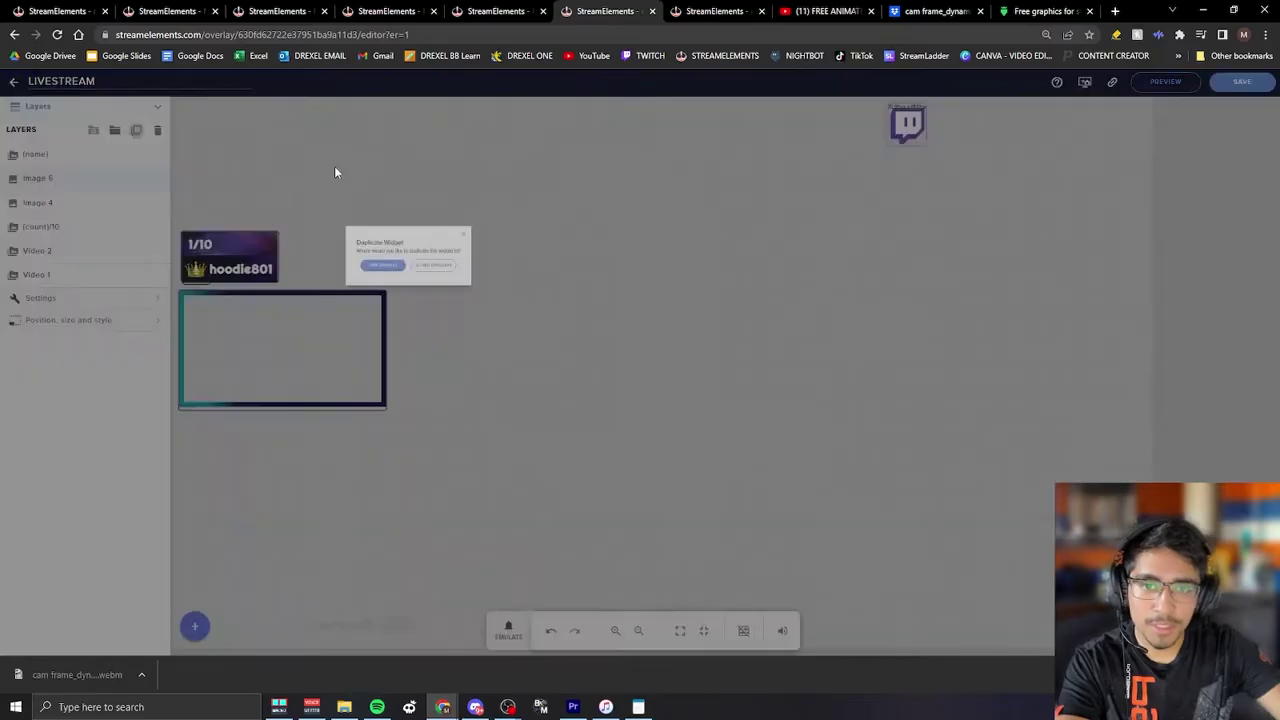
{"action": "left_click", "coordinate": [594, 378]}
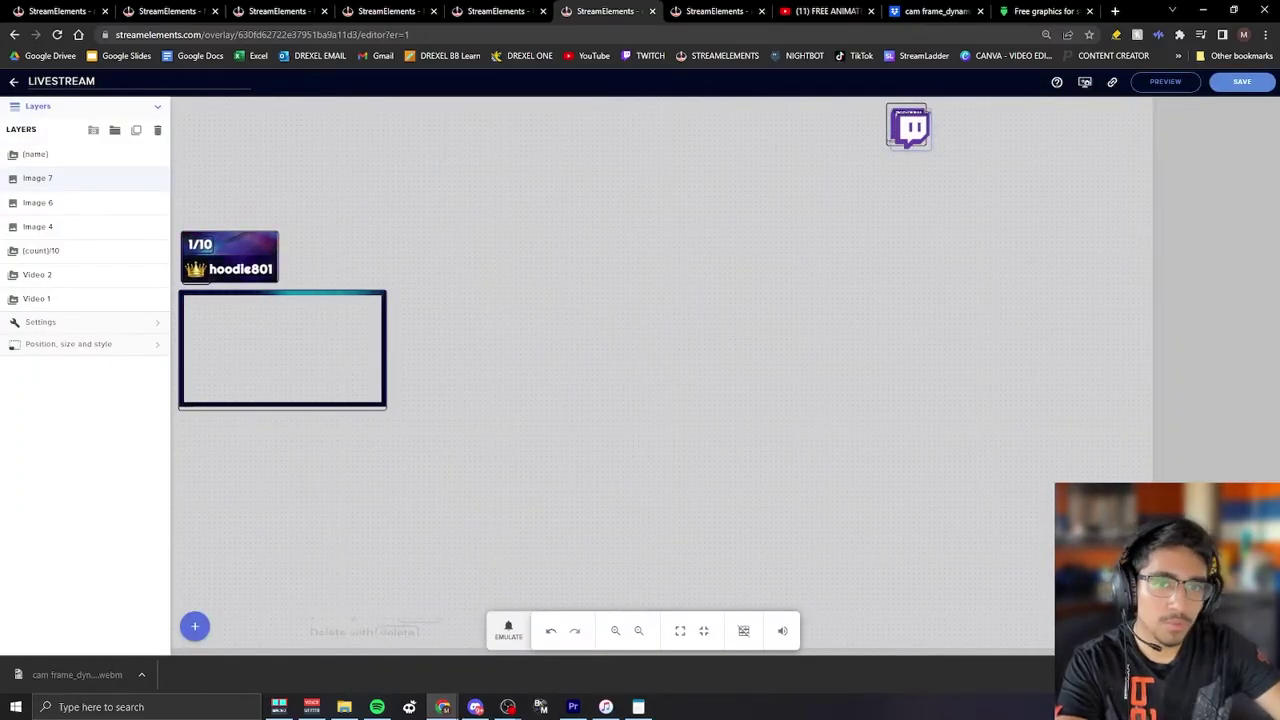
{"action": "left_click", "coordinate": [136, 130]}
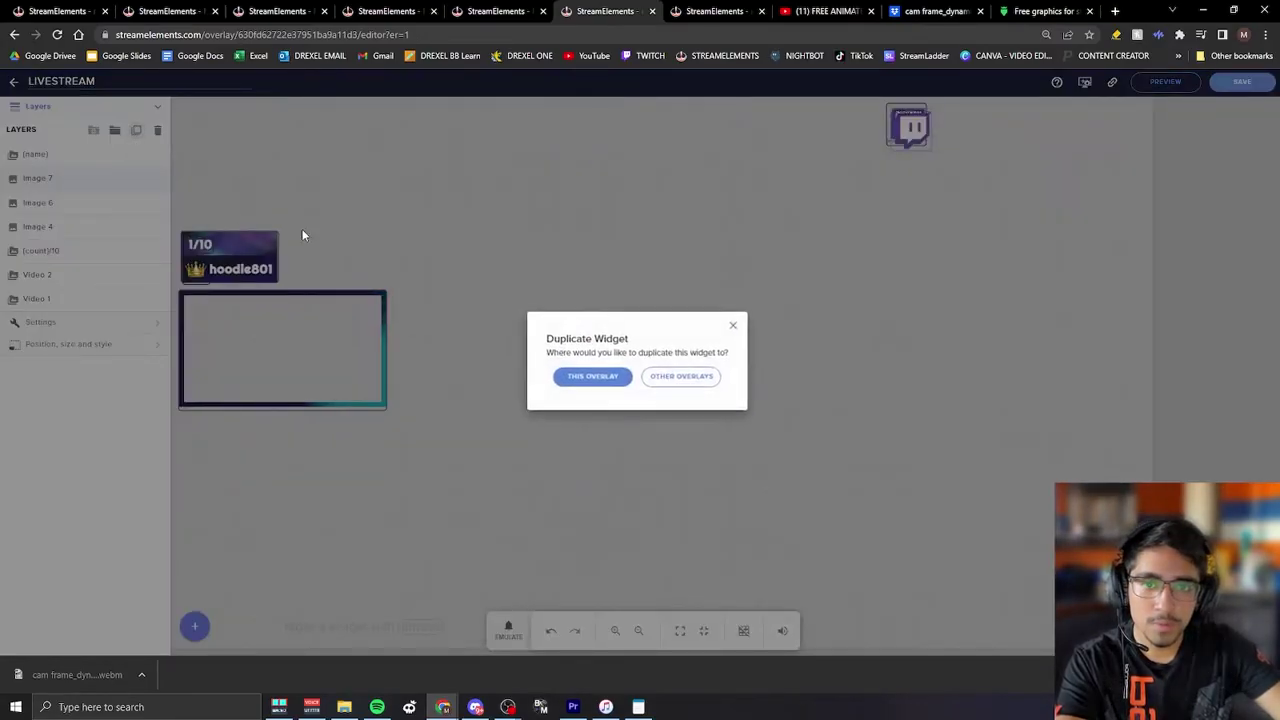
{"action": "left_click", "coordinate": [575, 377]}
{"action": "left_click", "coordinate": [136, 130]}
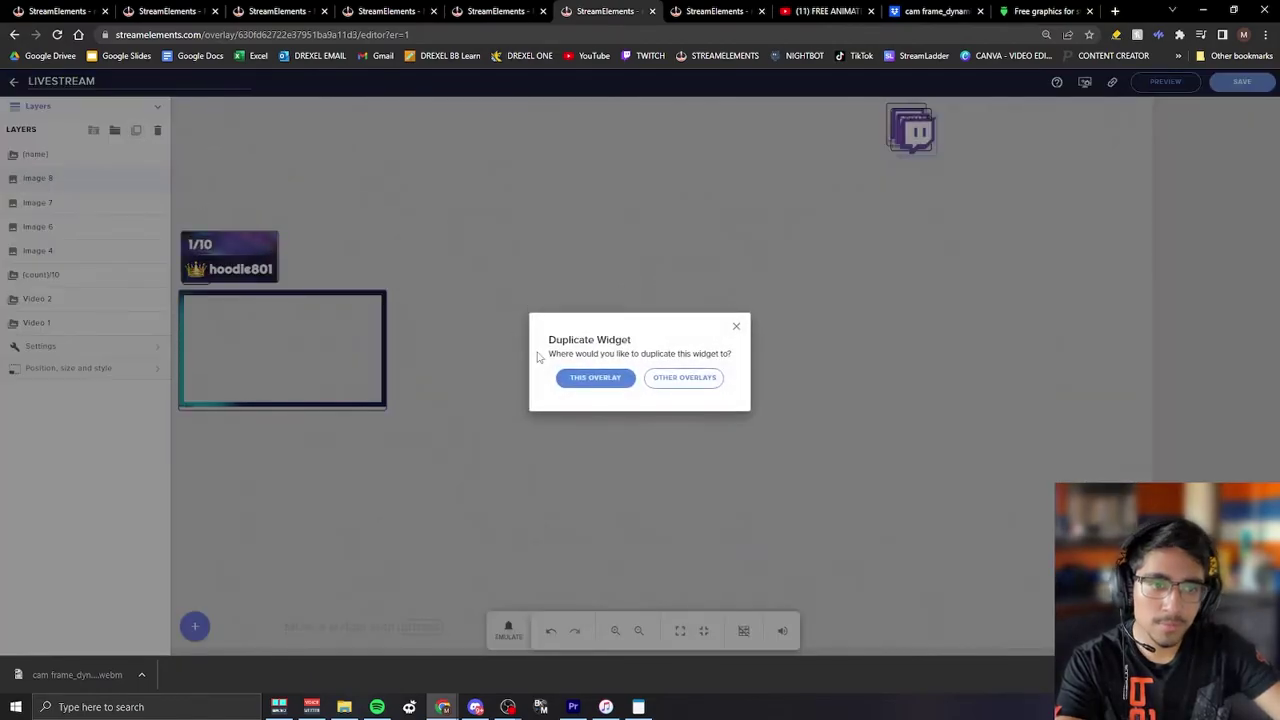
{"action": "left_click", "coordinate": [590, 377]}
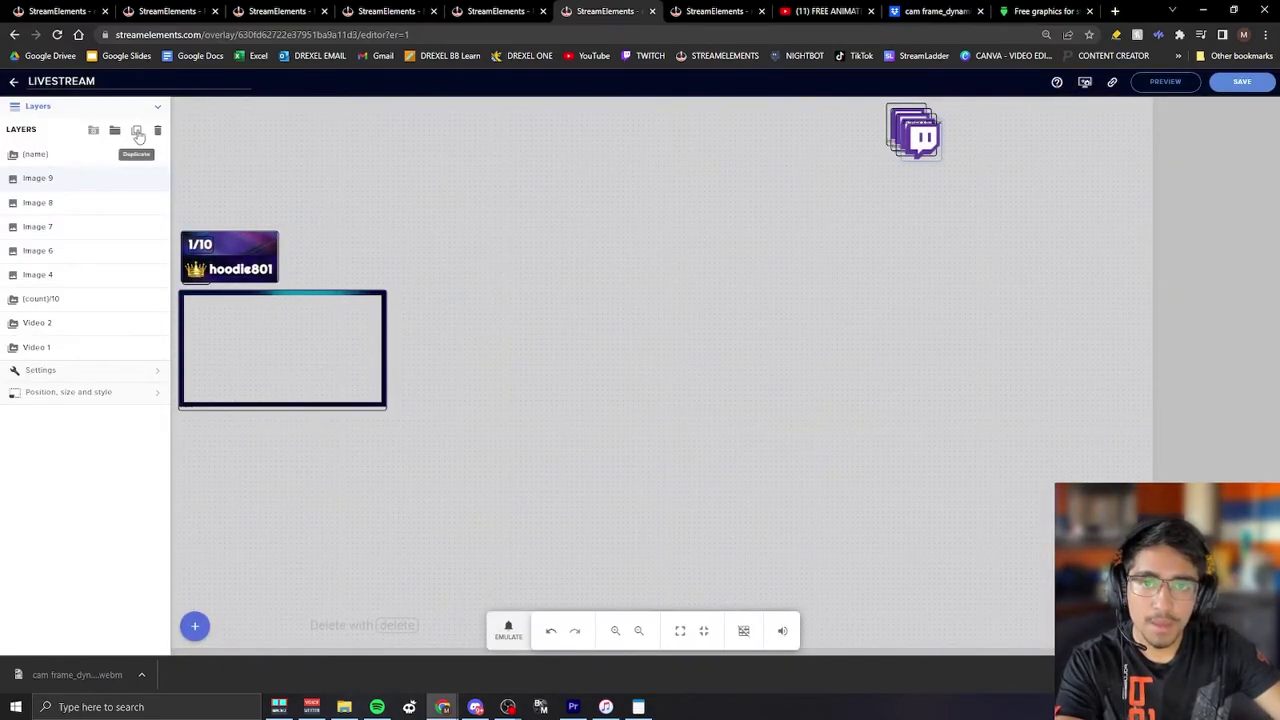
- Drag the Twitch logo copies out of the stack into a row near the top
{"action": "left_click_drag", "start_coordinate": [912, 130], "coordinate": [1005, 118]}
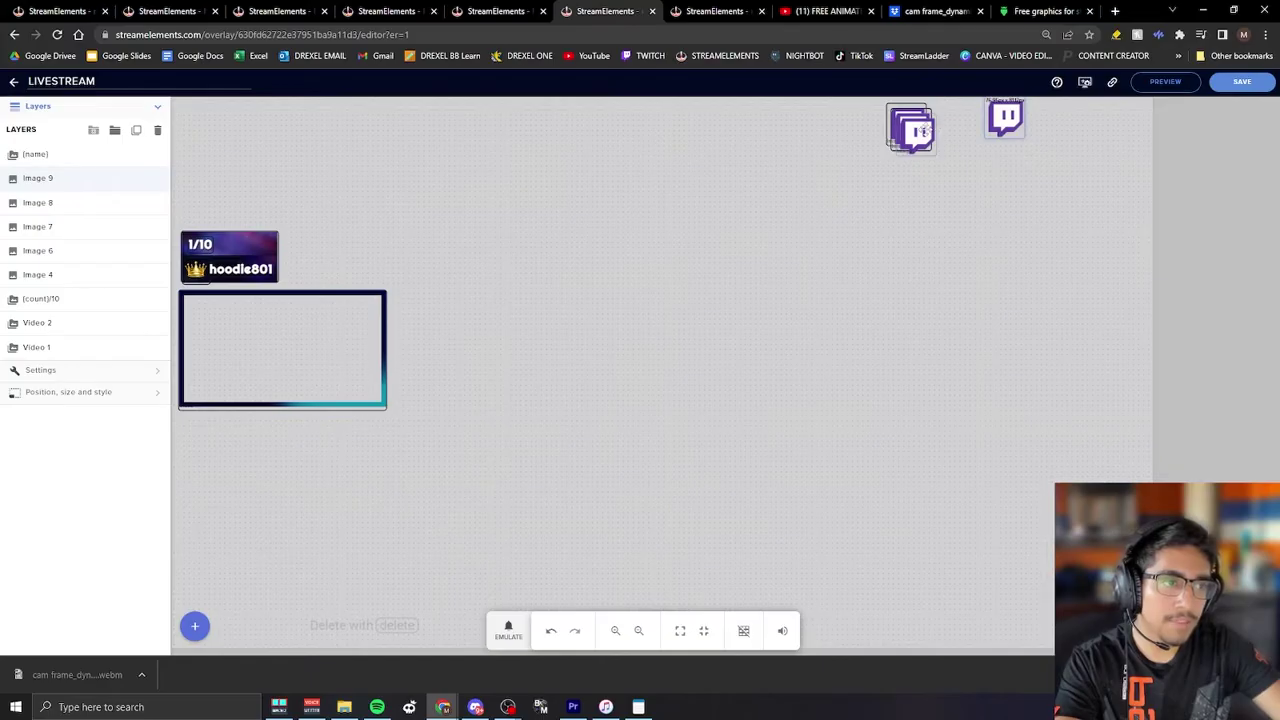
{"action": "left_click_drag", "start_coordinate": [912, 130], "coordinate": [1014, 137]}
{"action": "left_click_drag", "start_coordinate": [912, 128], "coordinate": [856, 122]}
{"action": "left_click_drag", "start_coordinate": [974, 122], "coordinate": [897, 120]}
{"action": "left_click_drag", "start_coordinate": [1005, 118], "coordinate": [937, 121]}
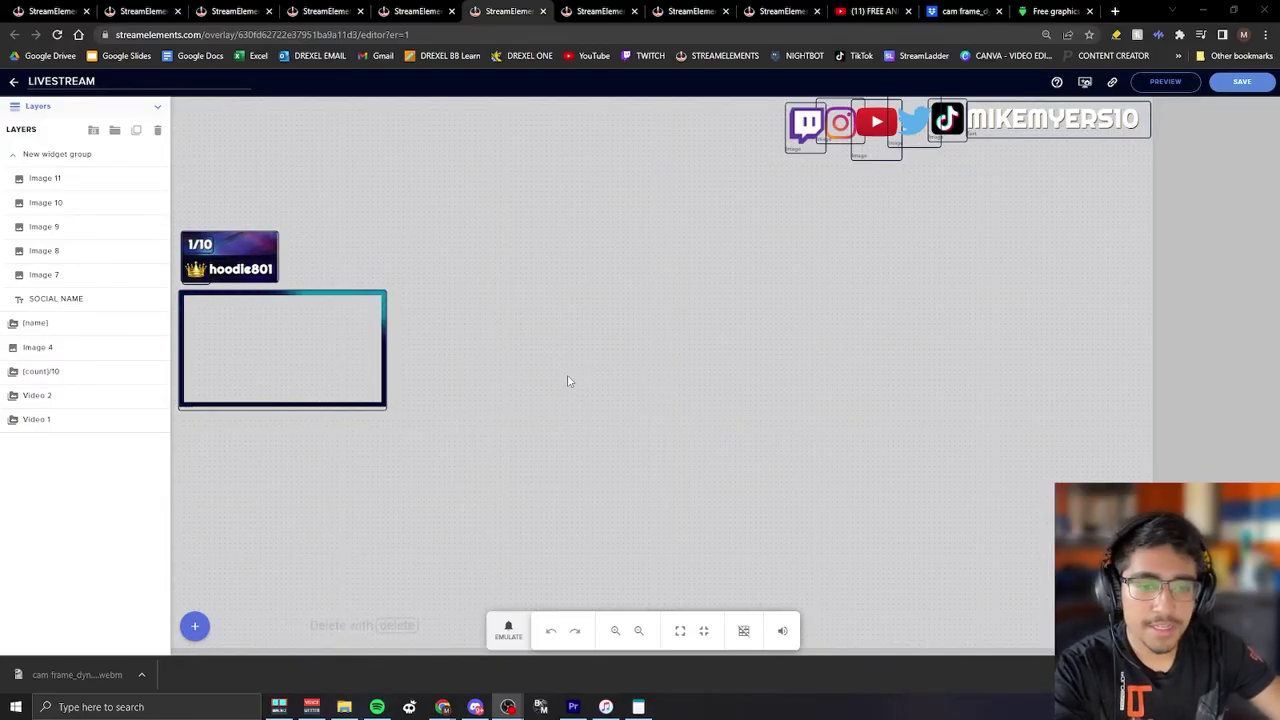
- Add an AlertBox widget to the overlay and move it toward the canvas centre
{"action": "left_click", "coordinate": [195, 627]}
{"action": "mouse_move", "coordinate": [287, 439]}
{"action": "mouse_move", "coordinate": [268, 395]}
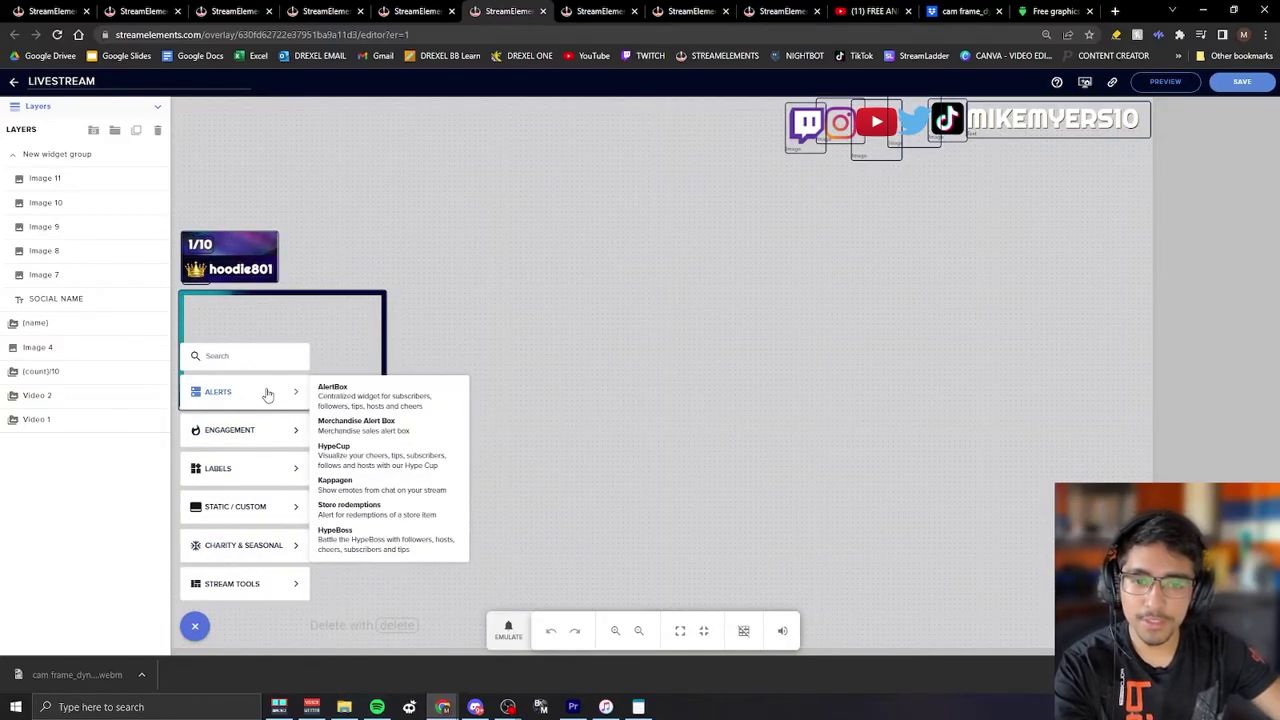
{"action": "left_click", "coordinate": [357, 394]}
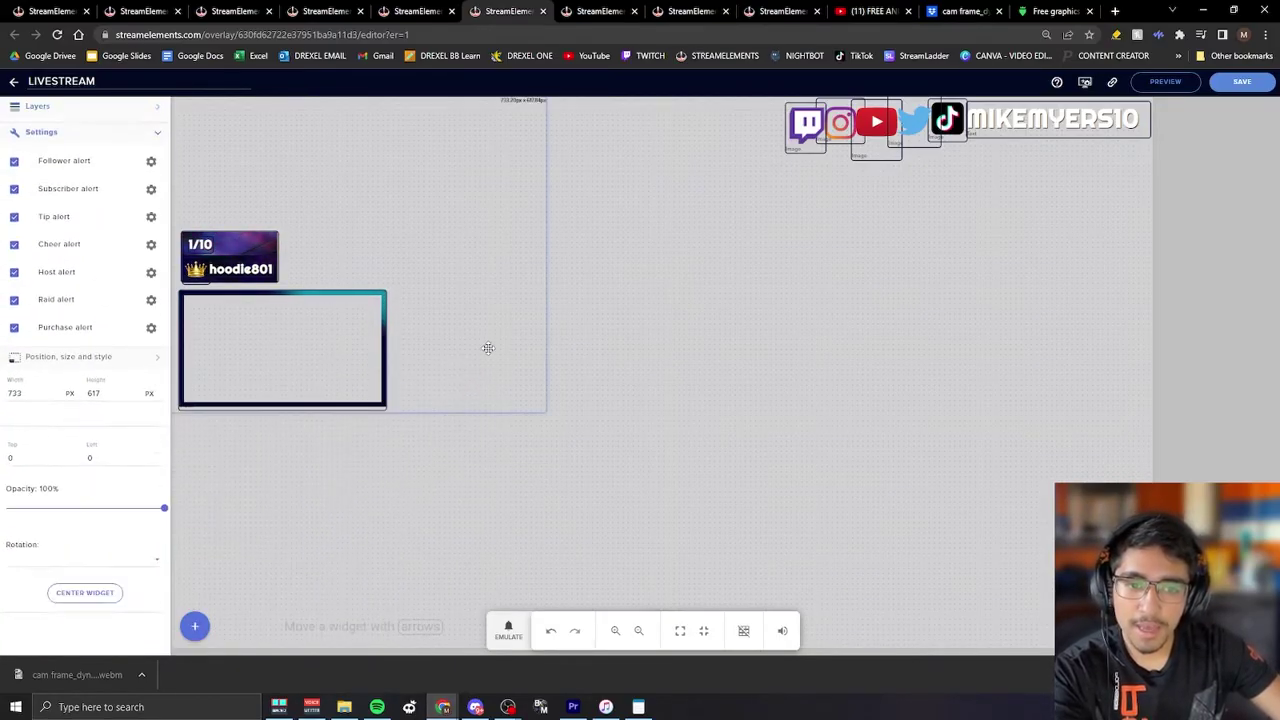
{"action": "left_click_drag", "start_coordinate": [645, 442], "coordinate": [763, 442]}
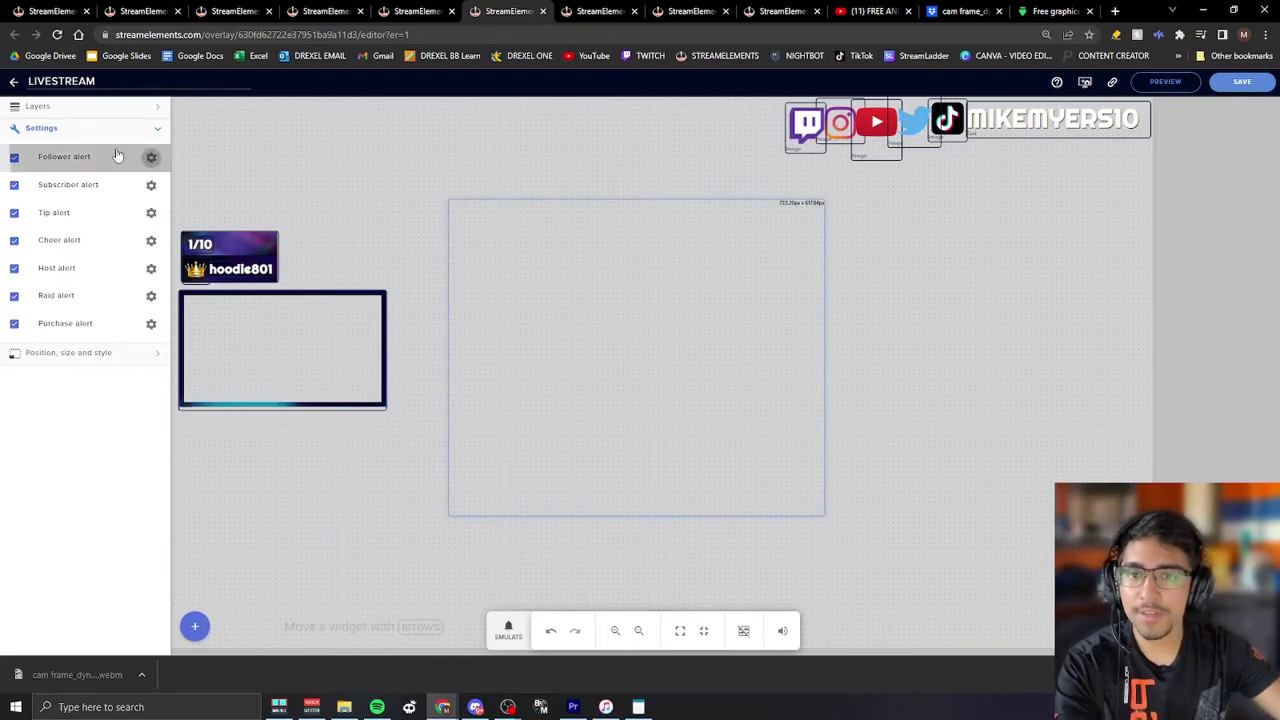
{"action": "left_click", "coordinate": [150, 157]}
{"action": "left_click", "coordinate": [153, 111]}
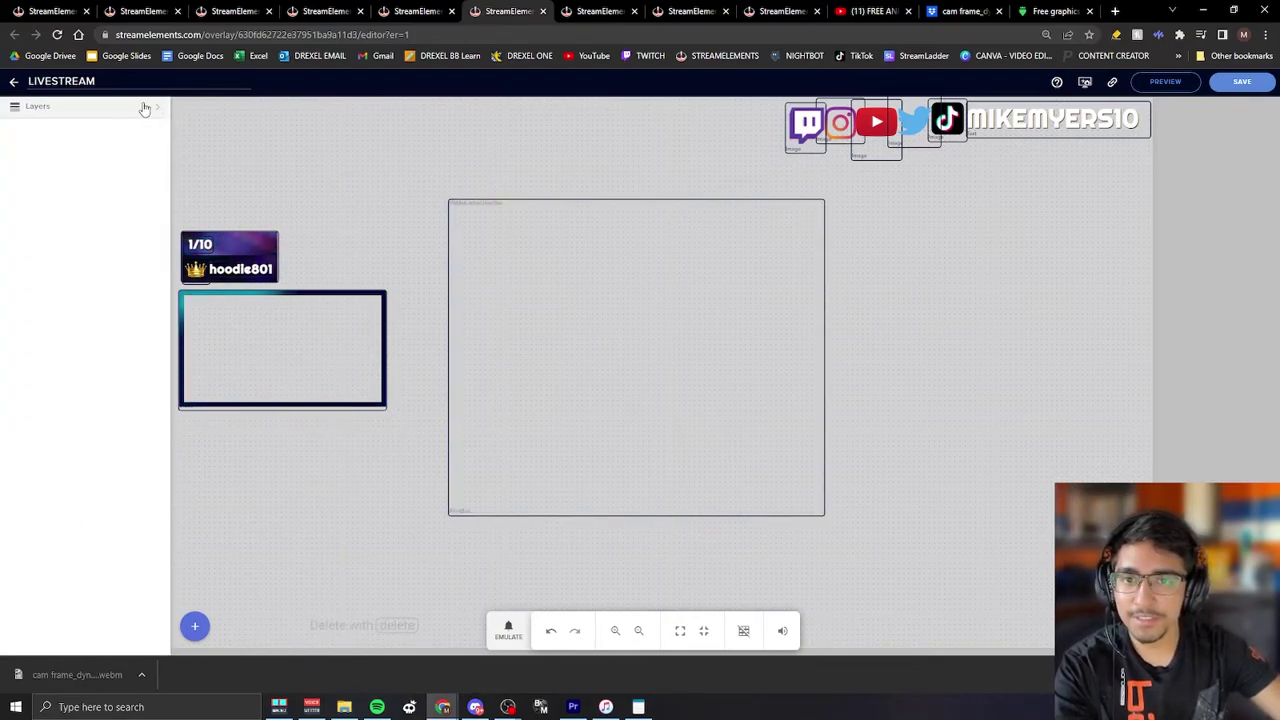
{"action": "left_click", "coordinate": [534, 226]}
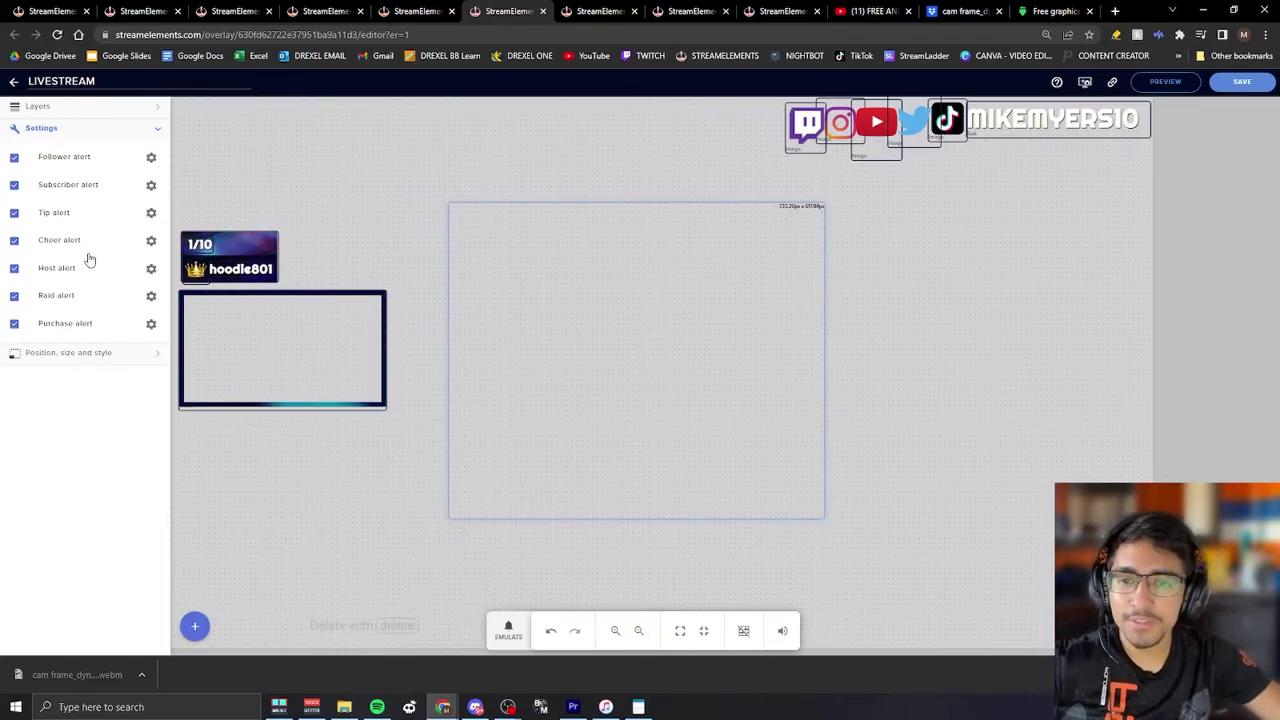
- Set the follower alert image to the dancing donut GIF and emulate a follower event
{"action": "left_click", "coordinate": [151, 157]}
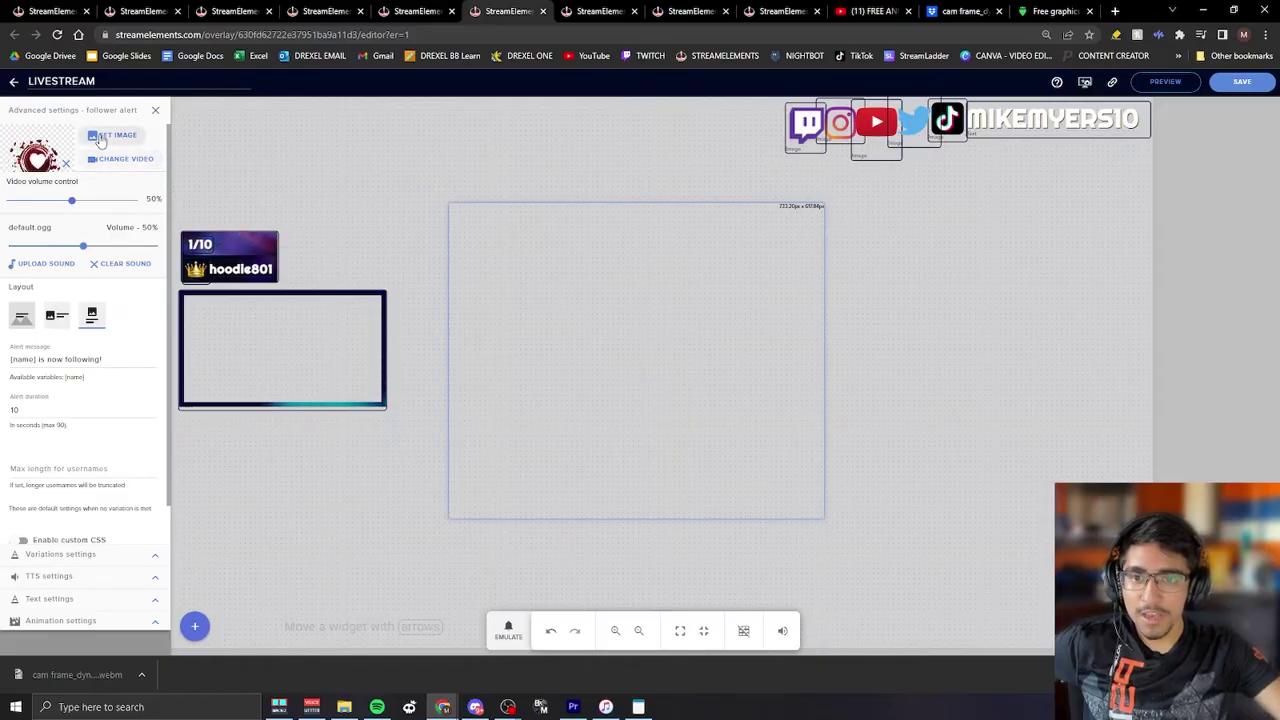
{"action": "left_click", "coordinate": [110, 135]}
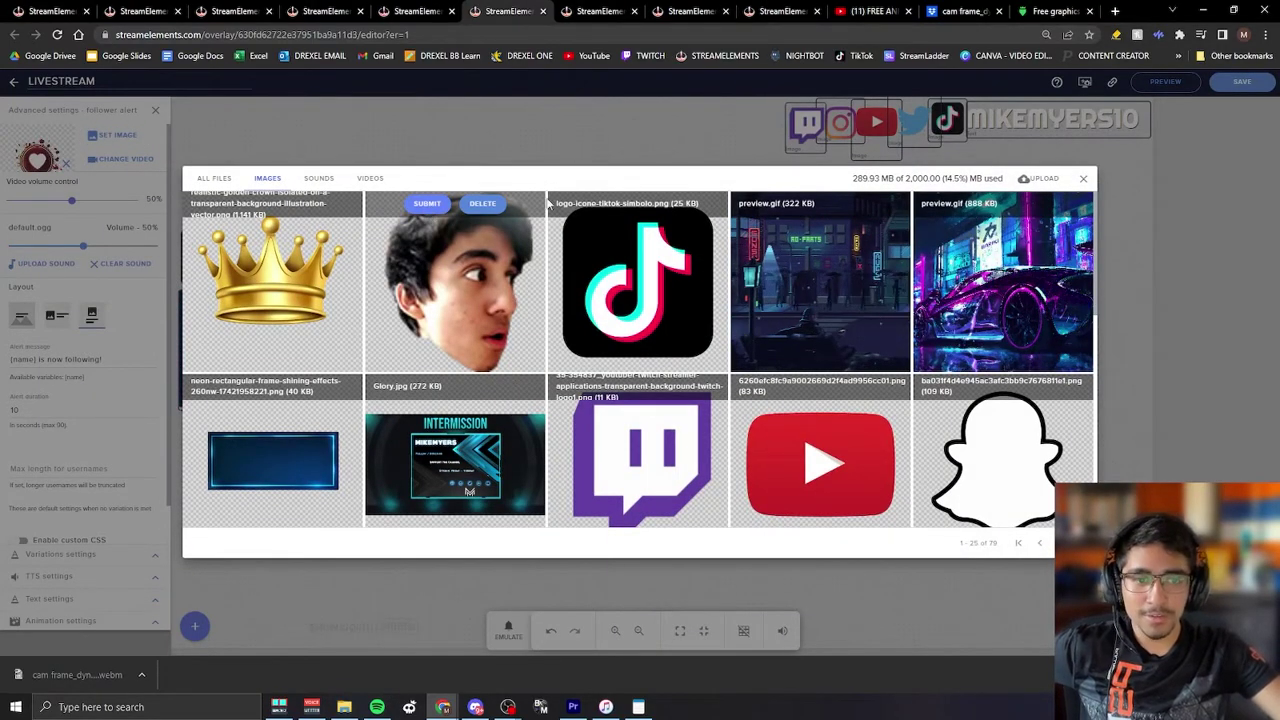
{"action": "scroll", "coordinate": [990, 250], "scroll_direction": "down", "scroll_amount": 5}
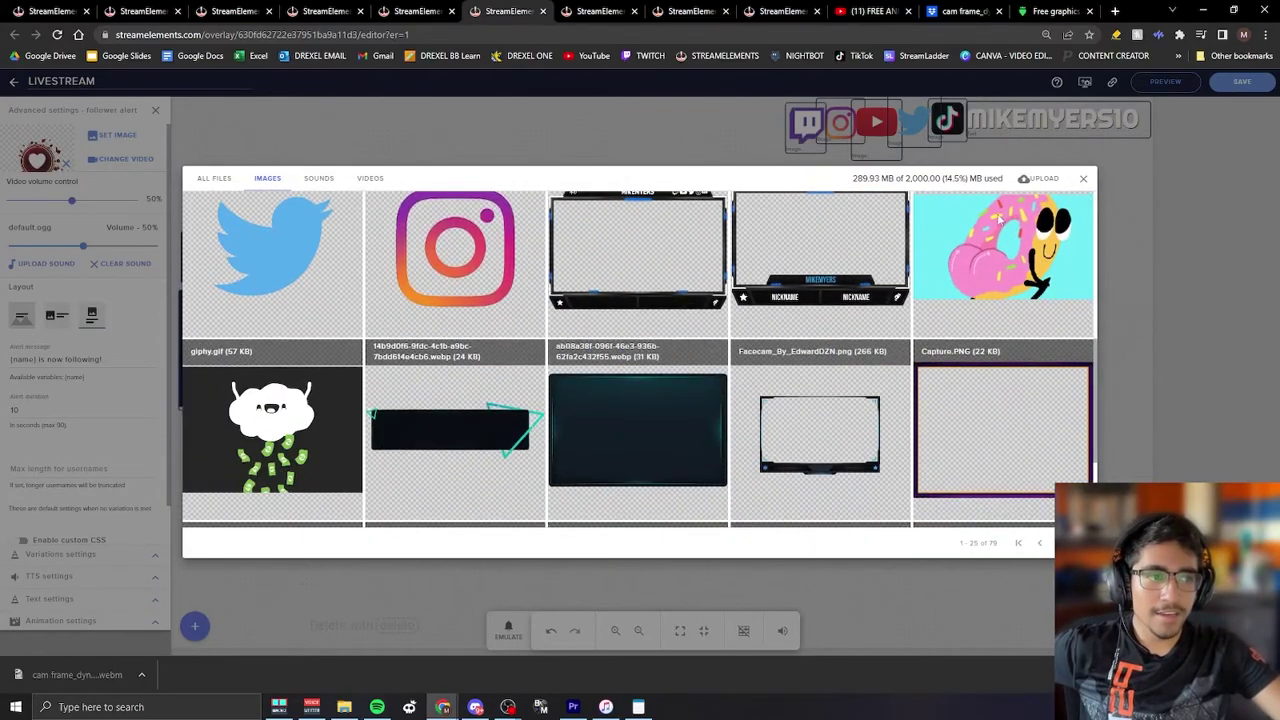
{"action": "scroll", "coordinate": [995, 215], "scroll_direction": "up", "scroll_amount": 1}
{"action": "left_click", "coordinate": [972, 238]}
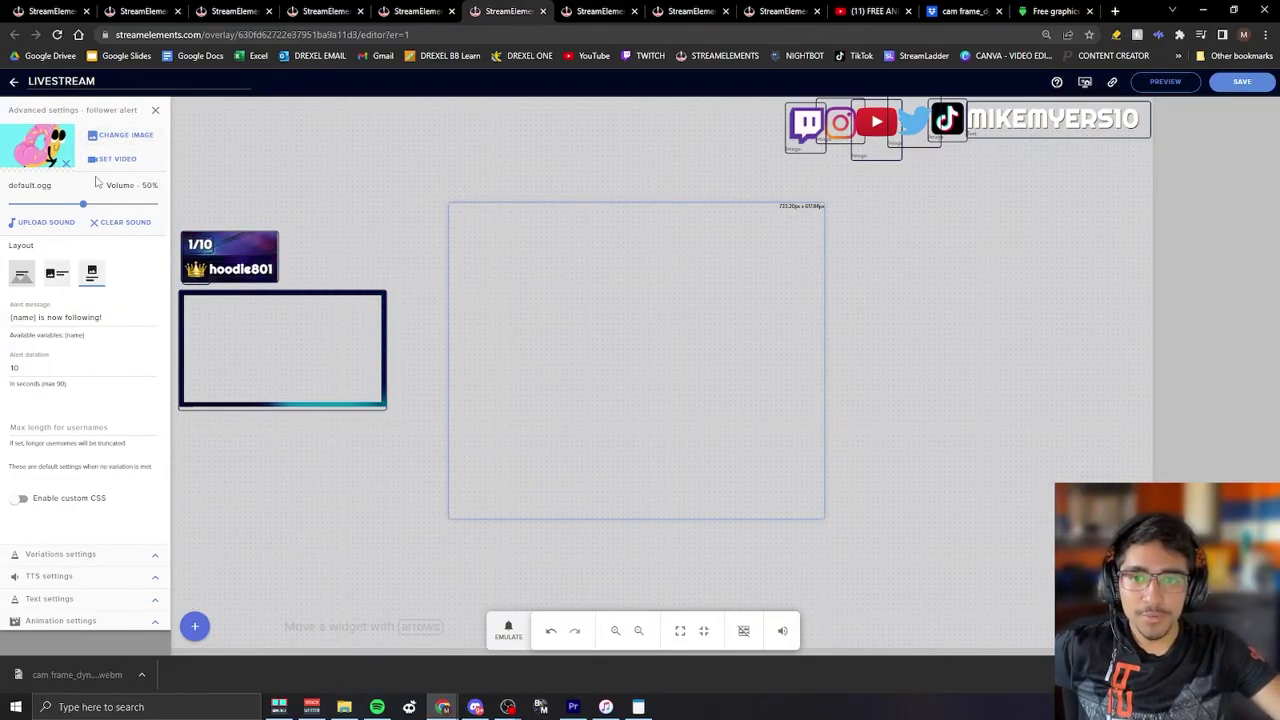
{"action": "left_click", "coordinate": [512, 632]}
{"action": "left_click", "coordinate": [571, 441]}
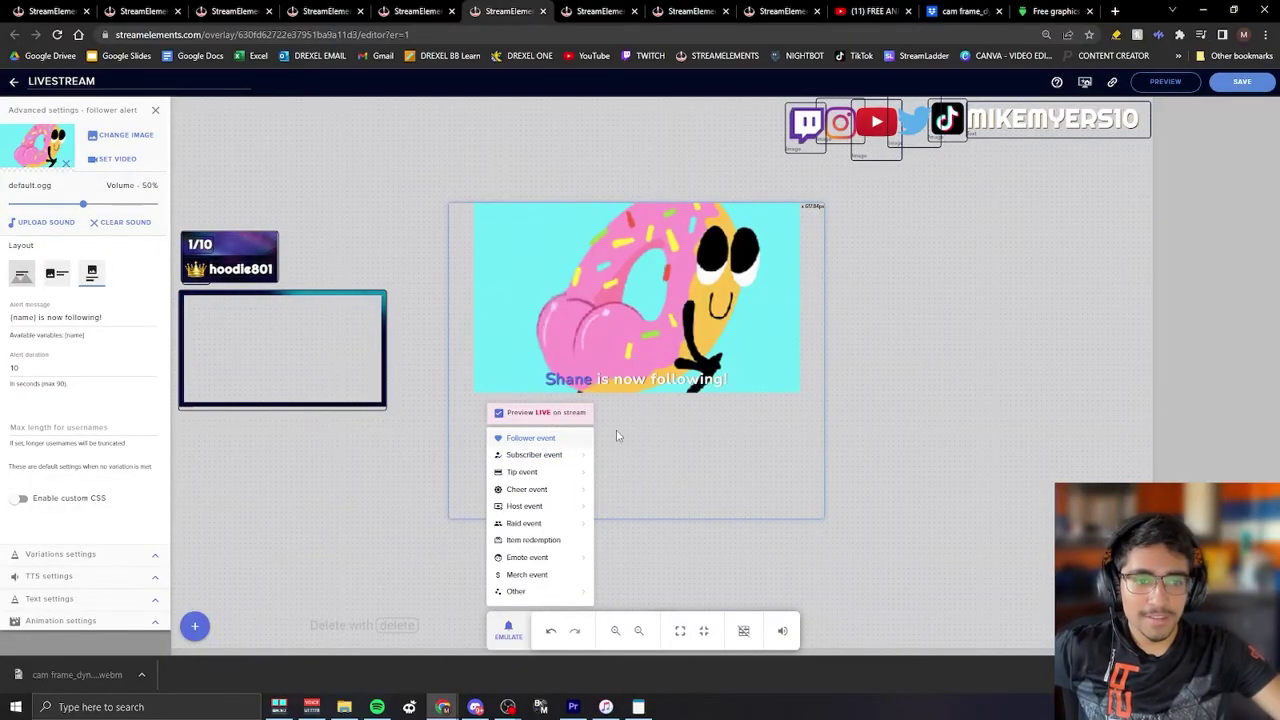
{"action": "left_click", "coordinate": [948, 438]}
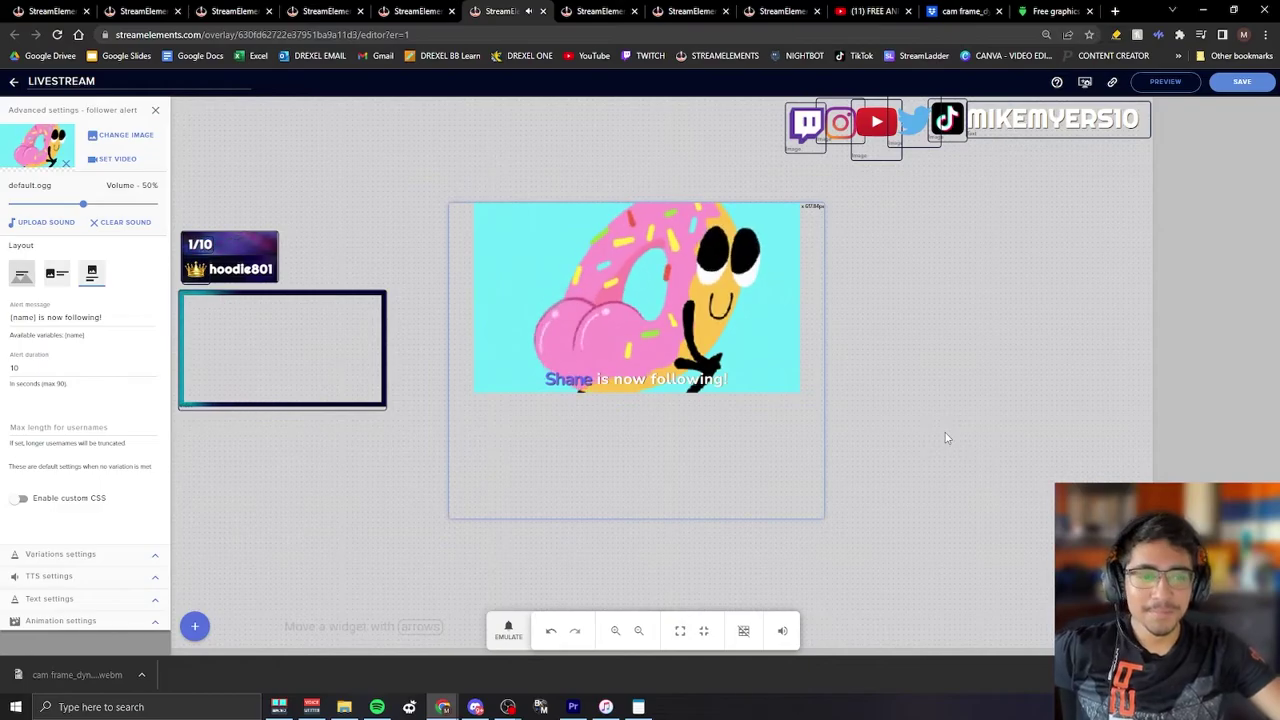
- Set the sax clip as the follower alert sound and emulate another follower to hear it
{"action": "left_click", "coordinate": [46, 222]}
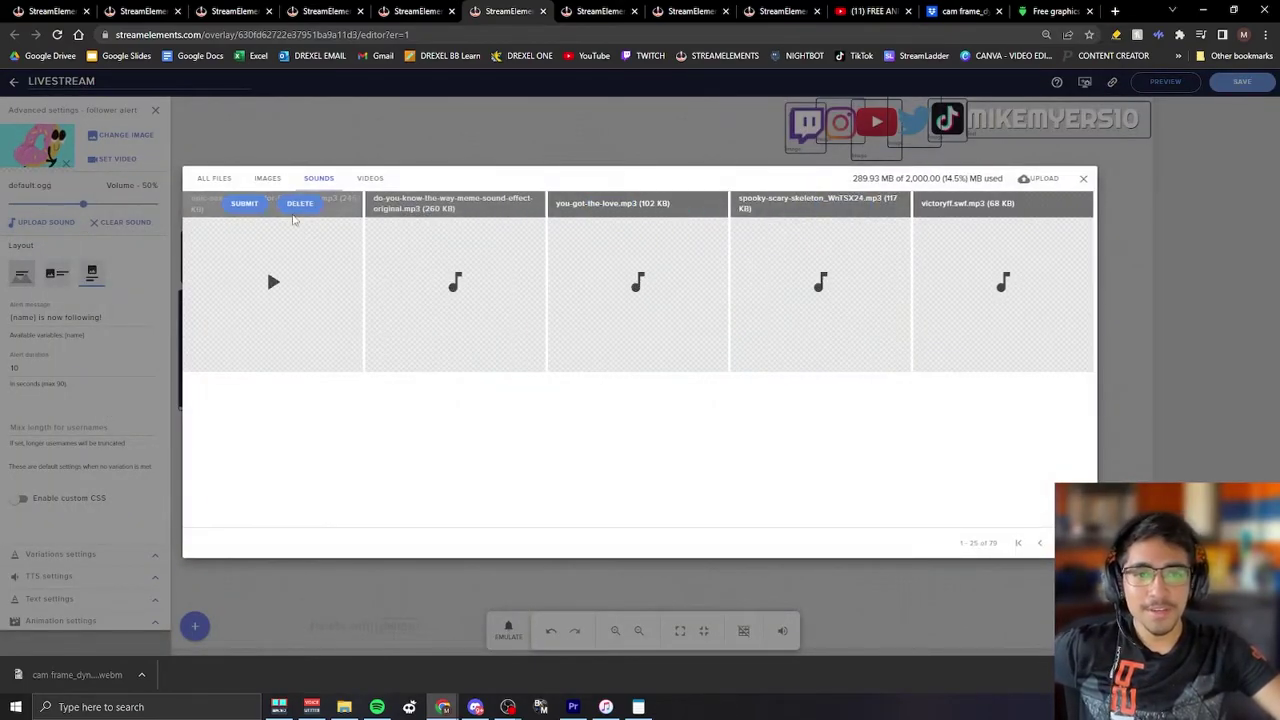
{"action": "left_click", "coordinate": [253, 206]}
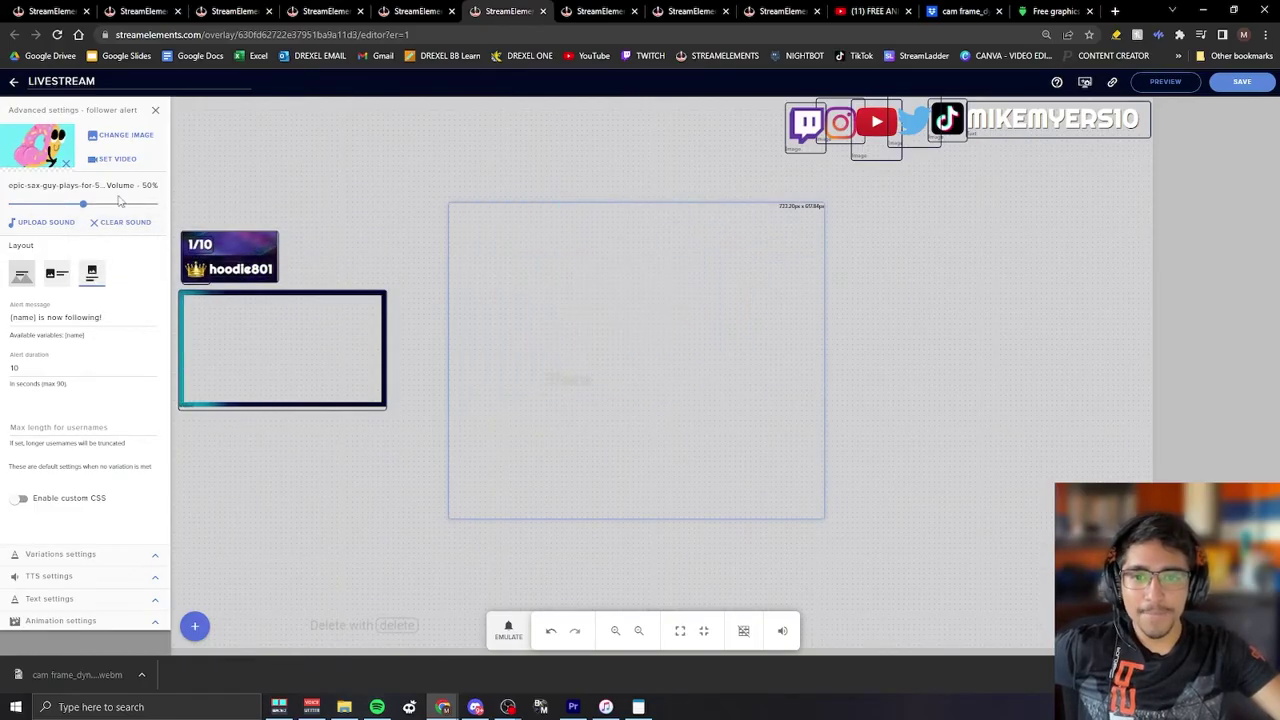
{"action": "left_click", "coordinate": [508, 630]}
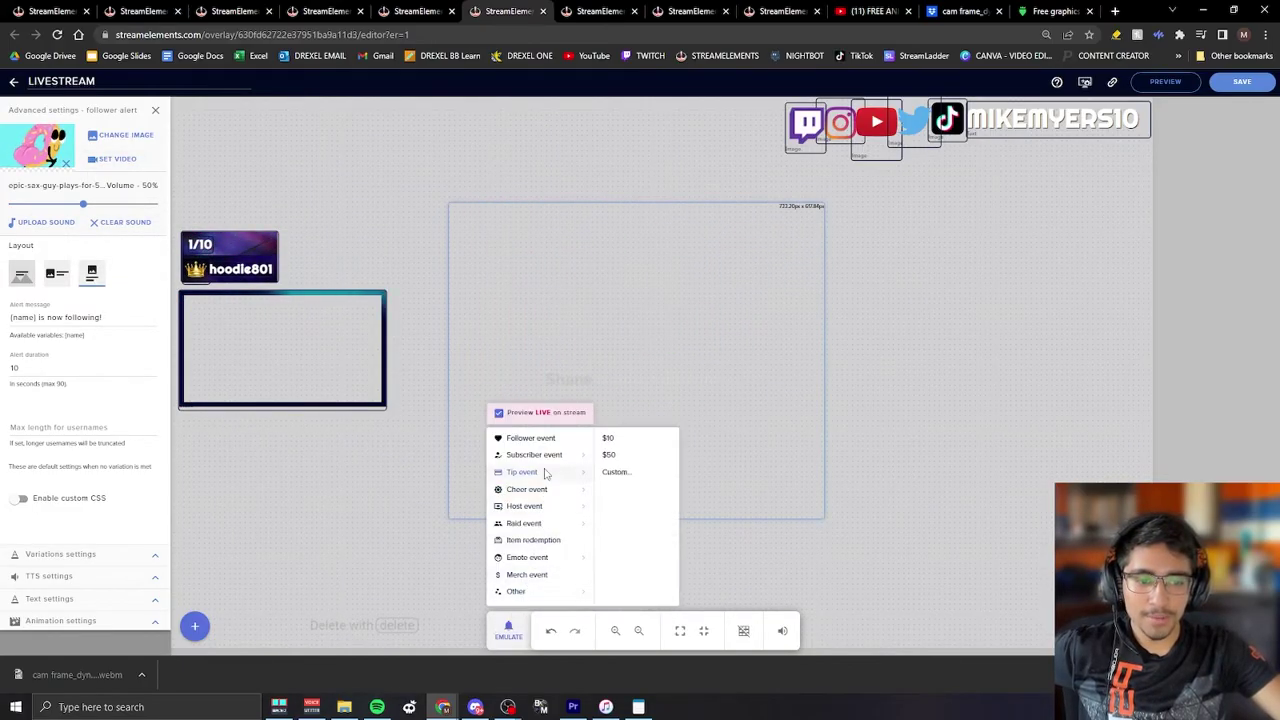
{"action": "left_click", "coordinate": [553, 446]}
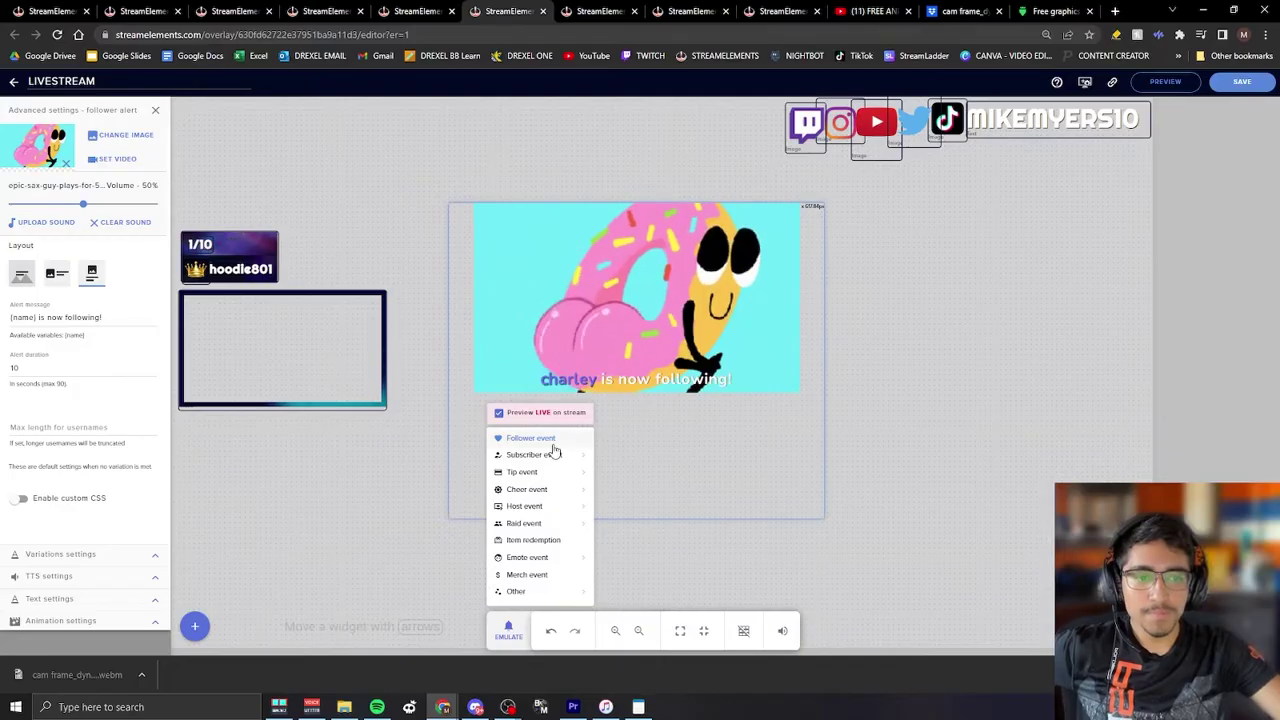
{"action": "left_click", "coordinate": [1003, 391]}
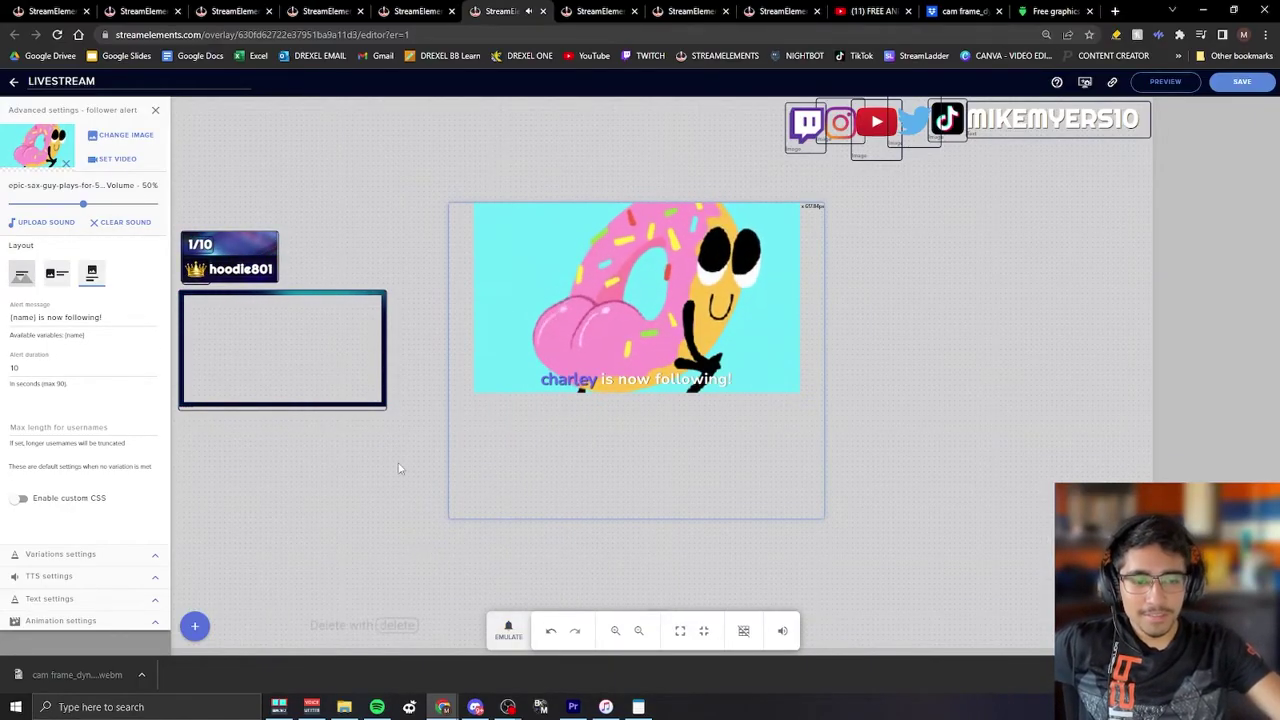
- Add a Media Request widget and drag it to the canvas's bottom-left corner
{"action": "left_click", "coordinate": [208, 630]}
{"action": "mouse_move", "coordinate": [272, 431]}
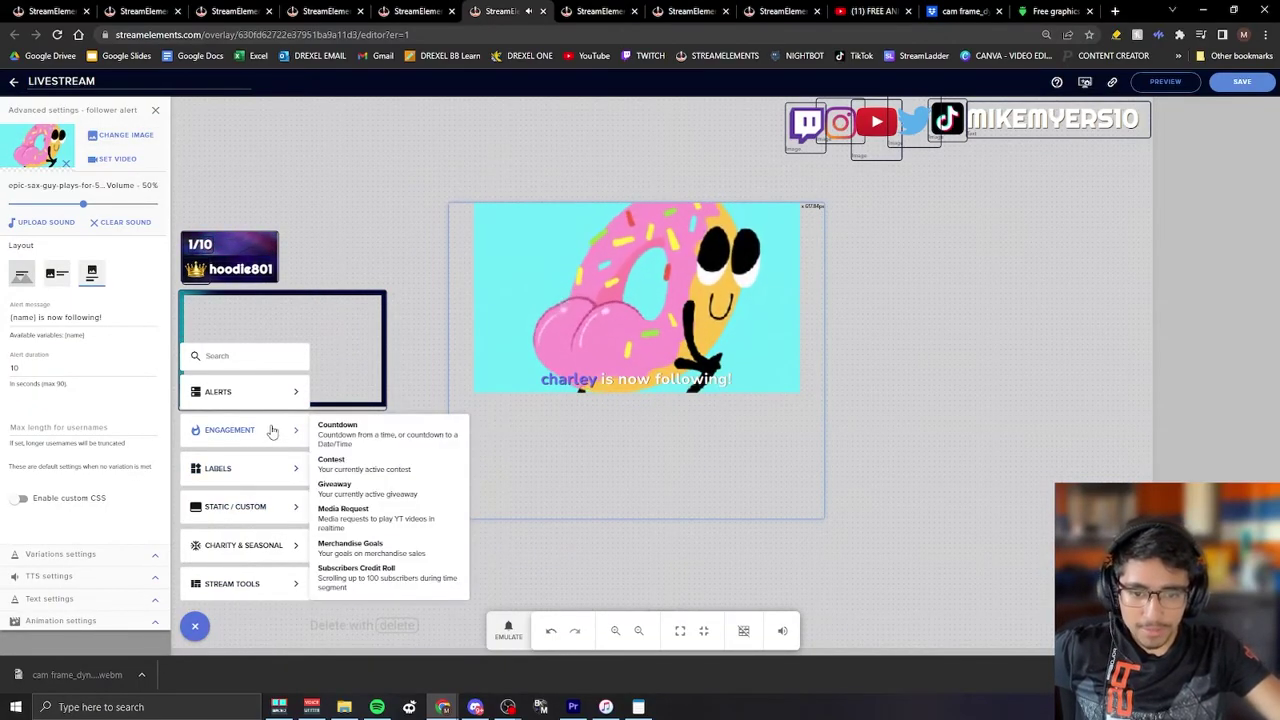
{"action": "left_click", "coordinate": [366, 512]}
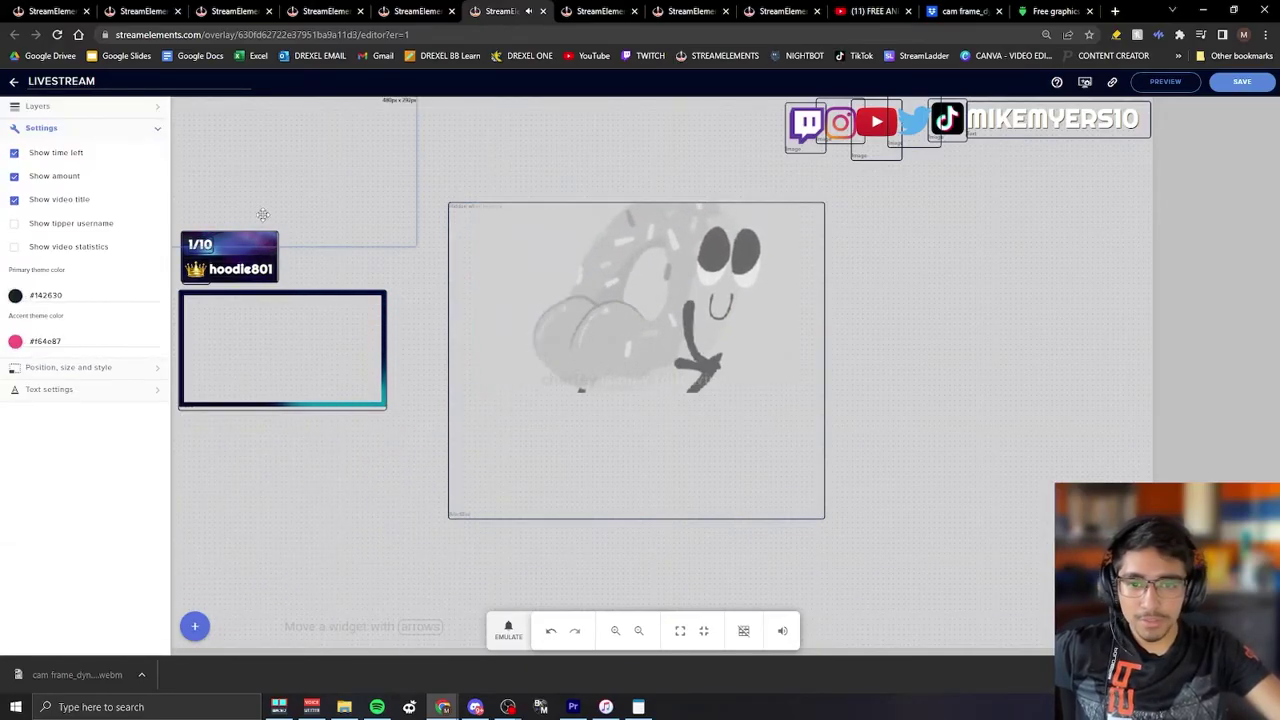
{"action": "left_click_drag", "start_coordinate": [378, 492], "coordinate": [260, 613]}
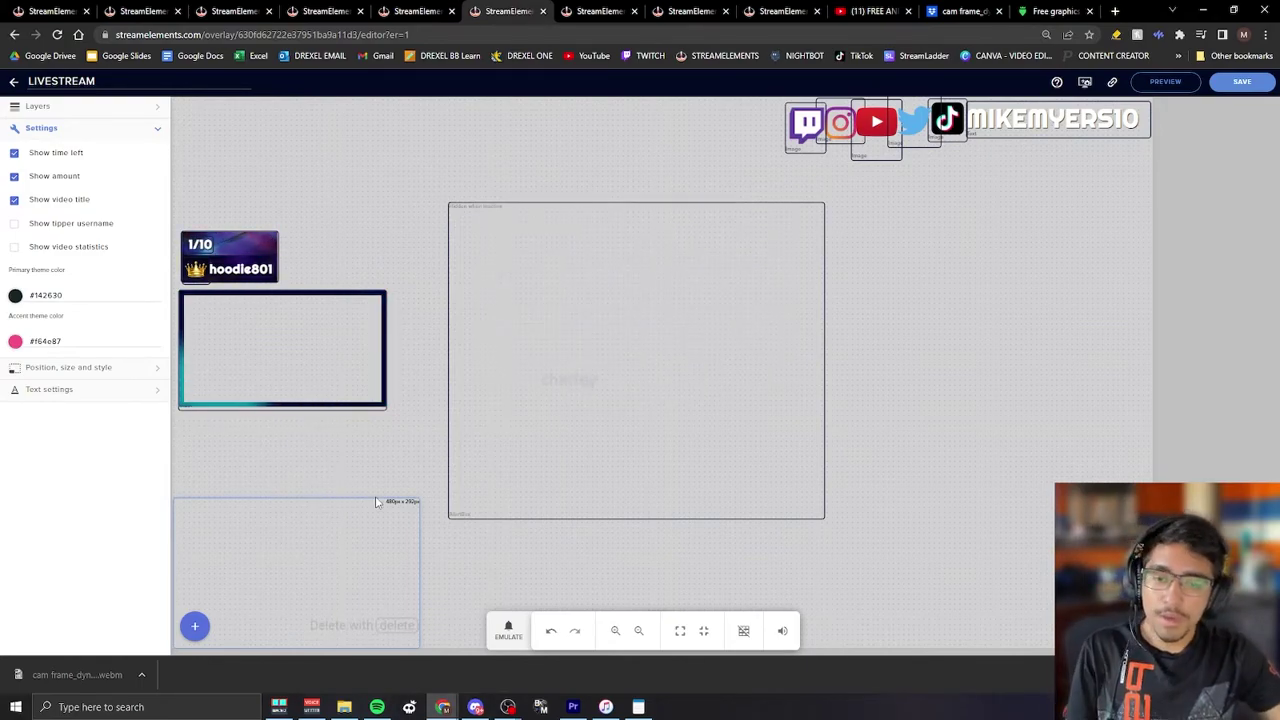
- Add the stream chat widget on the canvas's right side and switch it to the Custom theme
{"action": "left_click", "coordinate": [195, 628]}
{"action": "mouse_move", "coordinate": [246, 397]}
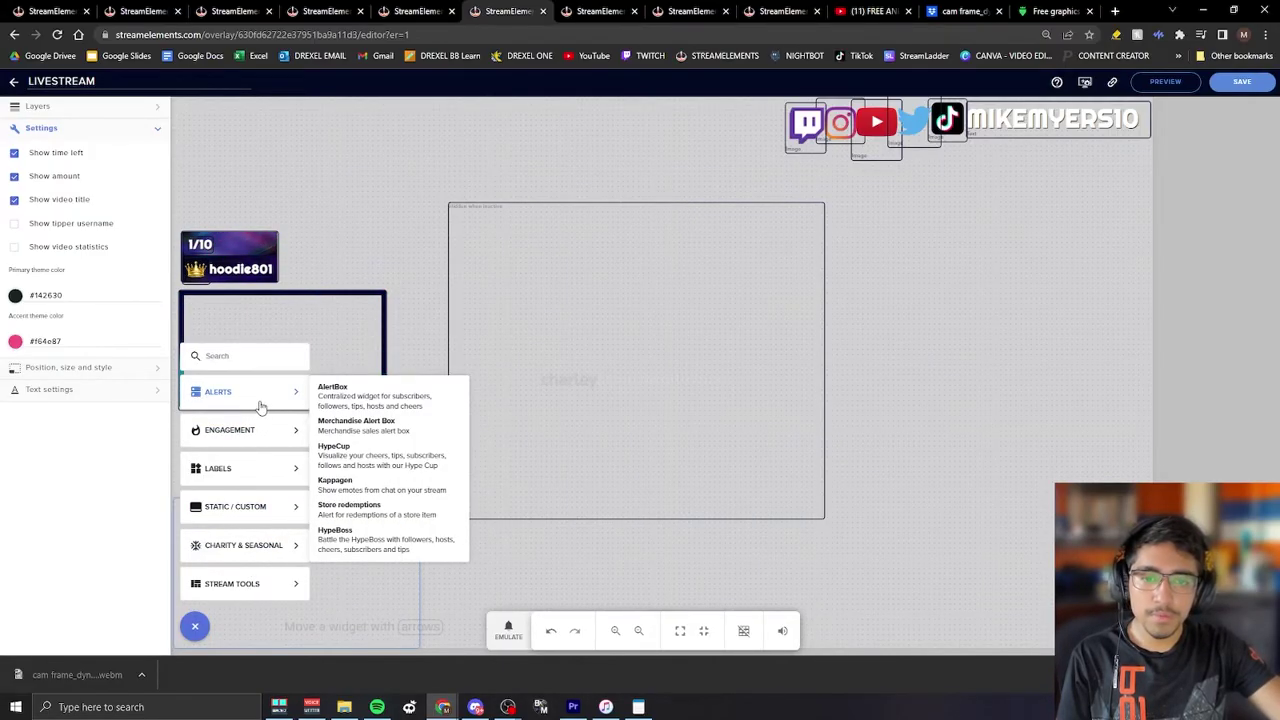
{"action": "mouse_move", "coordinate": [263, 425]}
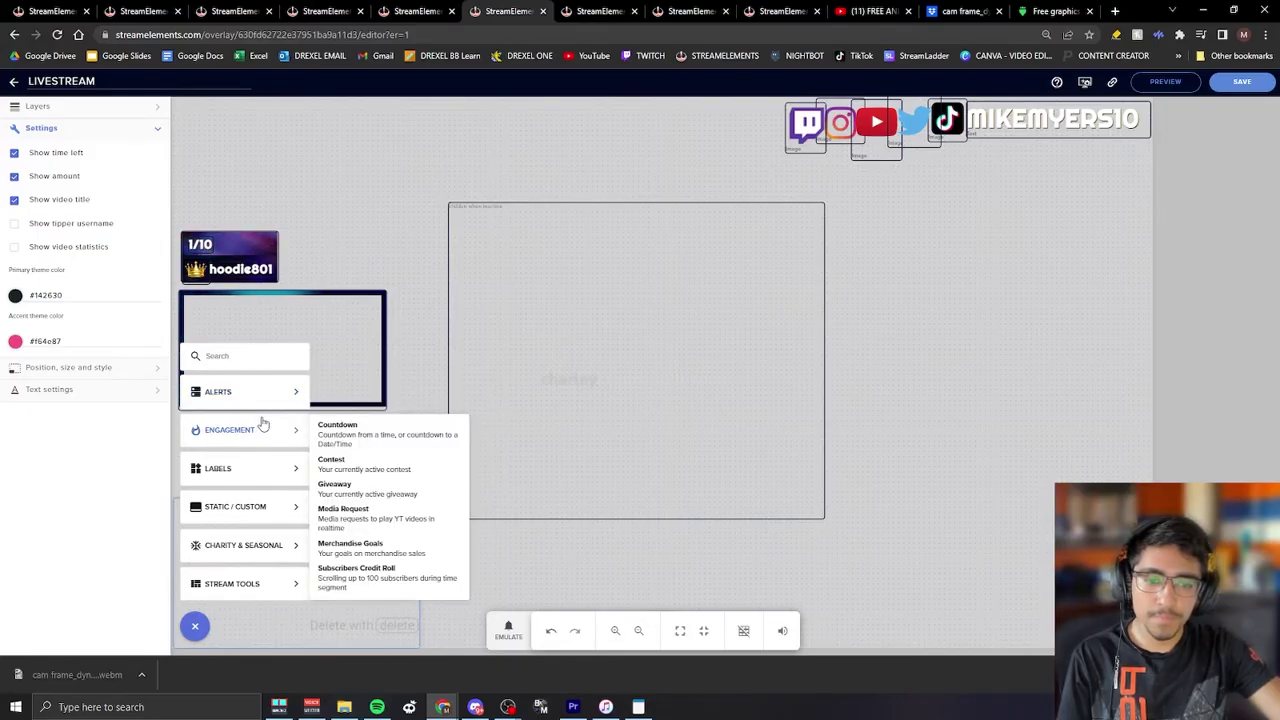
{"action": "mouse_move", "coordinate": [257, 466]}
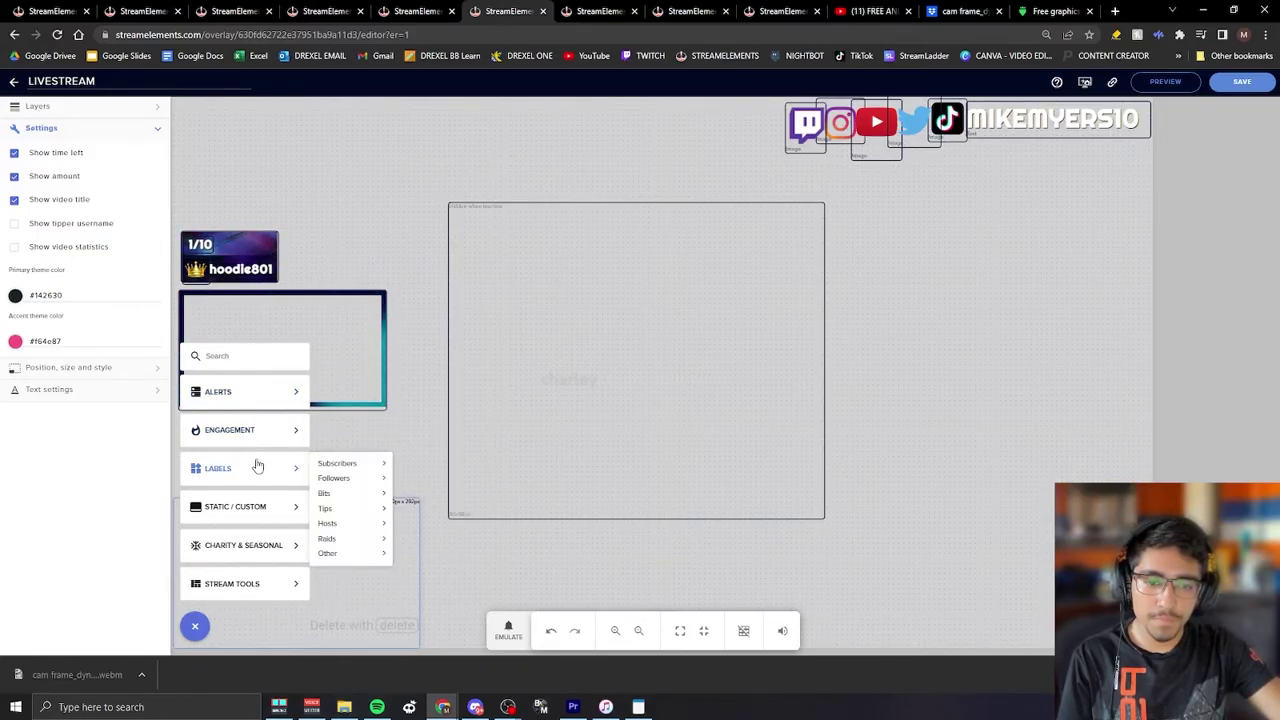
{"action": "mouse_move", "coordinate": [254, 511]}
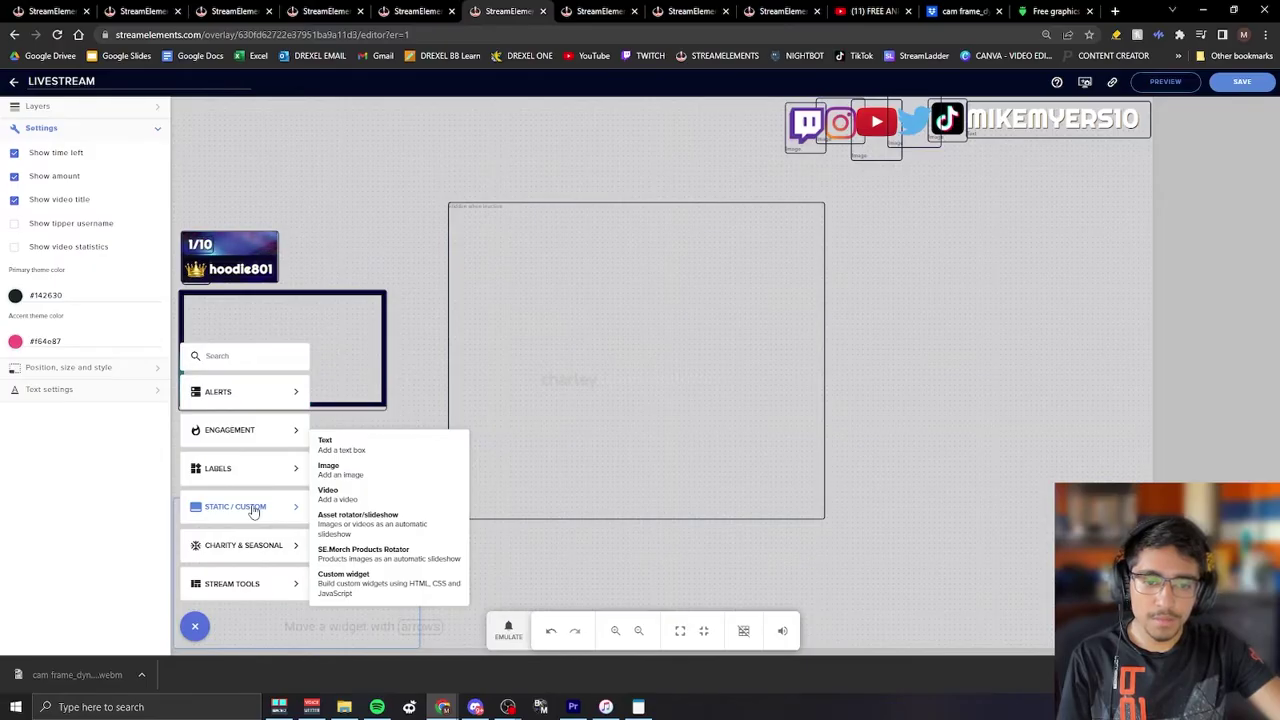
{"action": "mouse_move", "coordinate": [249, 549]}
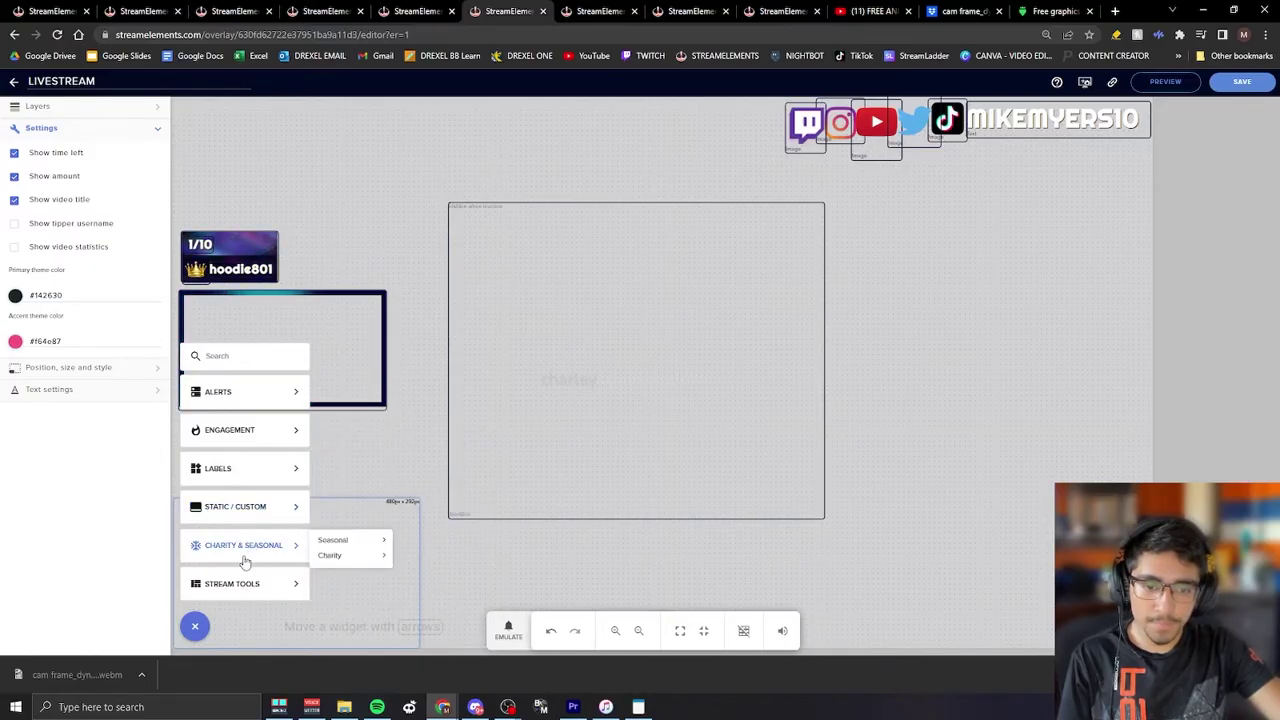
{"action": "mouse_move", "coordinate": [241, 588]}
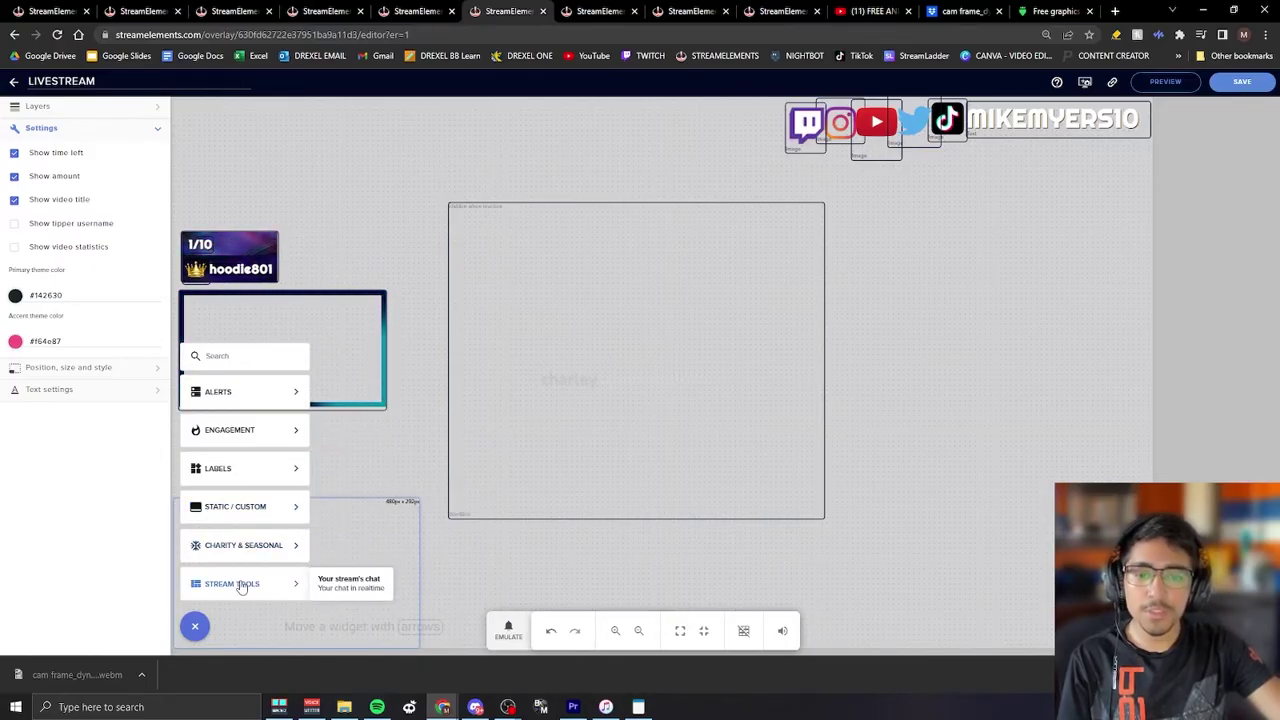
{"action": "left_click", "coordinate": [327, 594]}
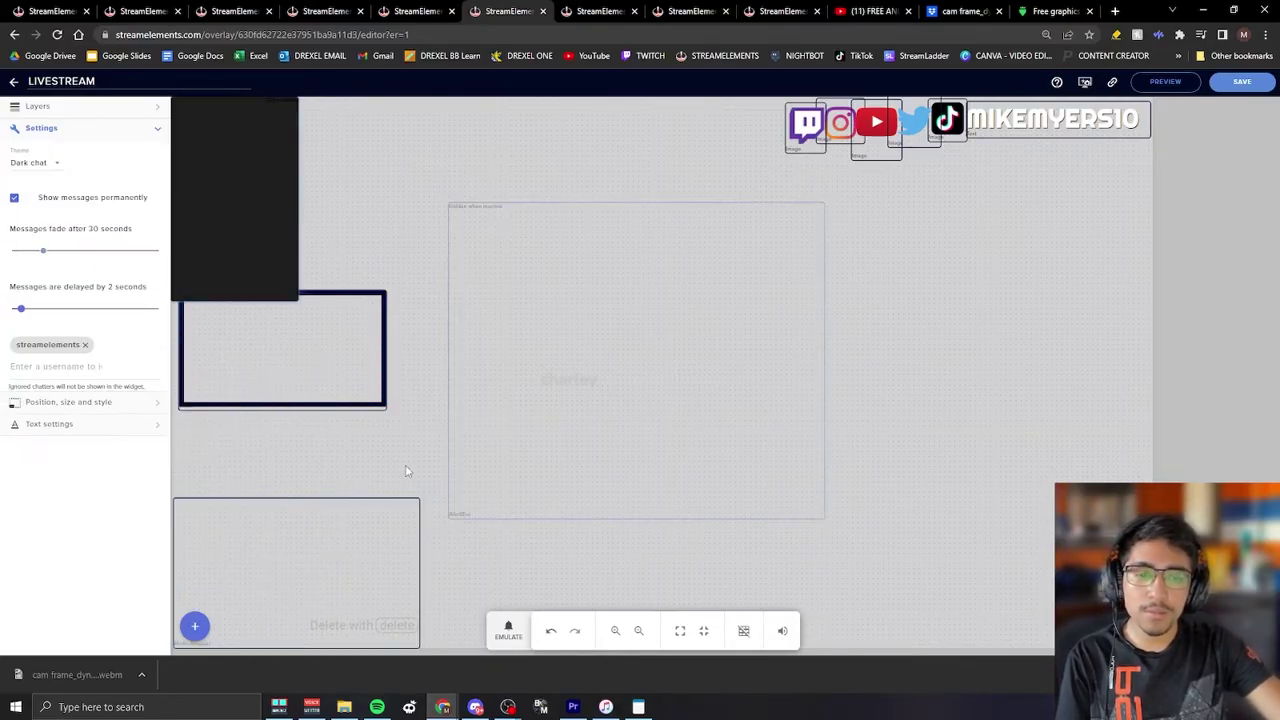
{"action": "left_click_drag", "start_coordinate": [211, 203], "coordinate": [960, 383]}
{"action": "left_click", "coordinate": [53, 171]}
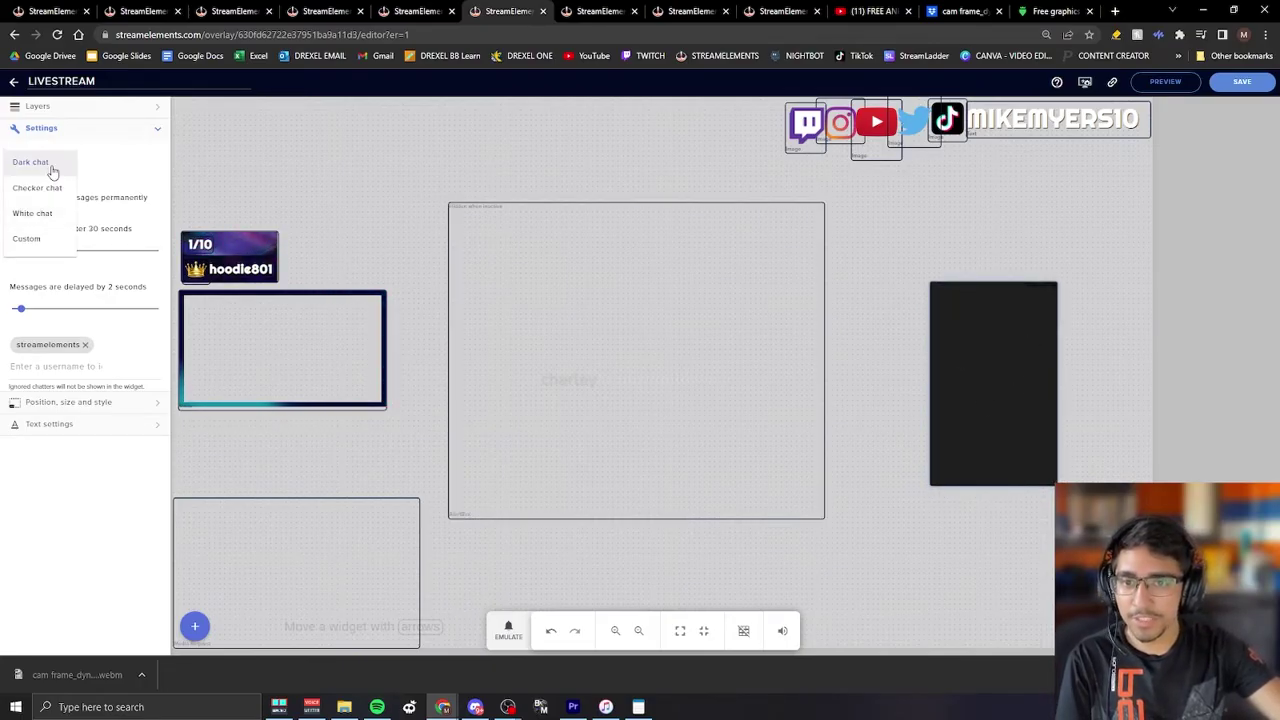
{"action": "left_click", "coordinate": [30, 238]}
- Enlarge and position the chat box, stop messages persisting, adjust colours, and copy the overlay URL
{"action": "left_click_drag", "start_coordinate": [1037, 363], "coordinate": [1112, 324]}
{"action": "left_click_drag", "start_coordinate": [1005, 450], "coordinate": [894, 568]}
{"action": "left_click_drag", "start_coordinate": [980, 457], "coordinate": [971, 454]}
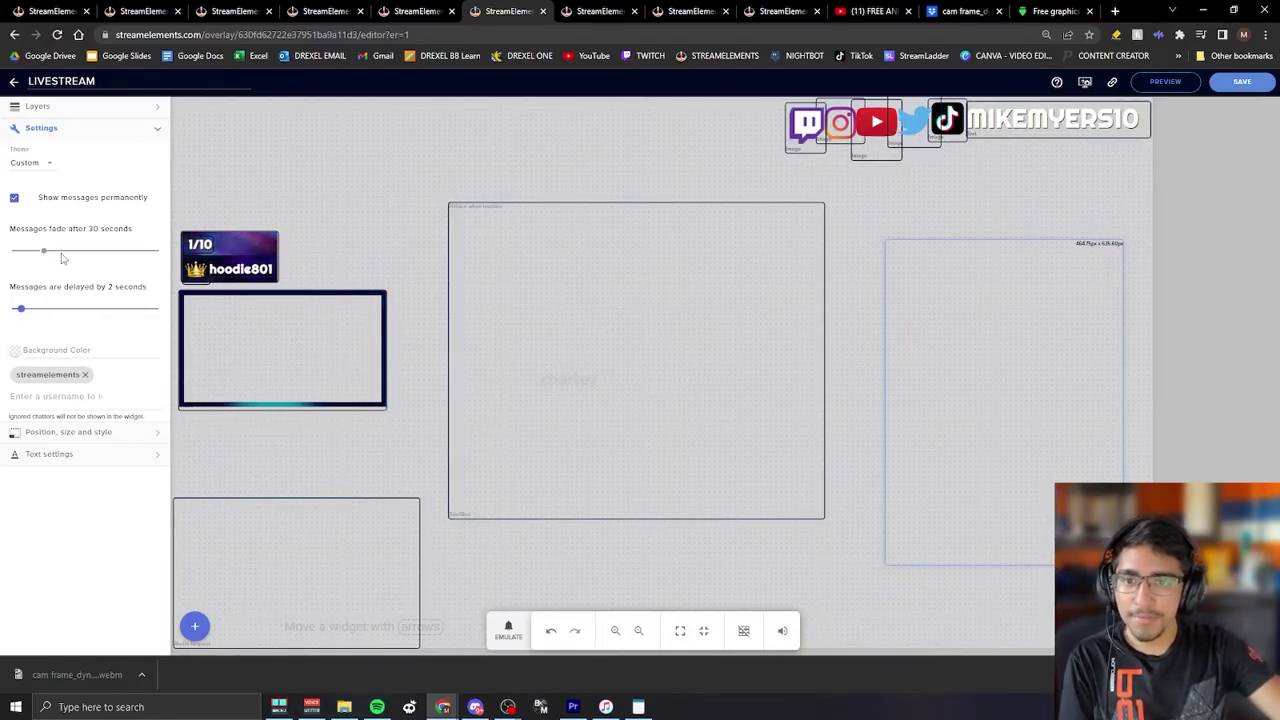
{"action": "left_click", "coordinate": [18, 199]}
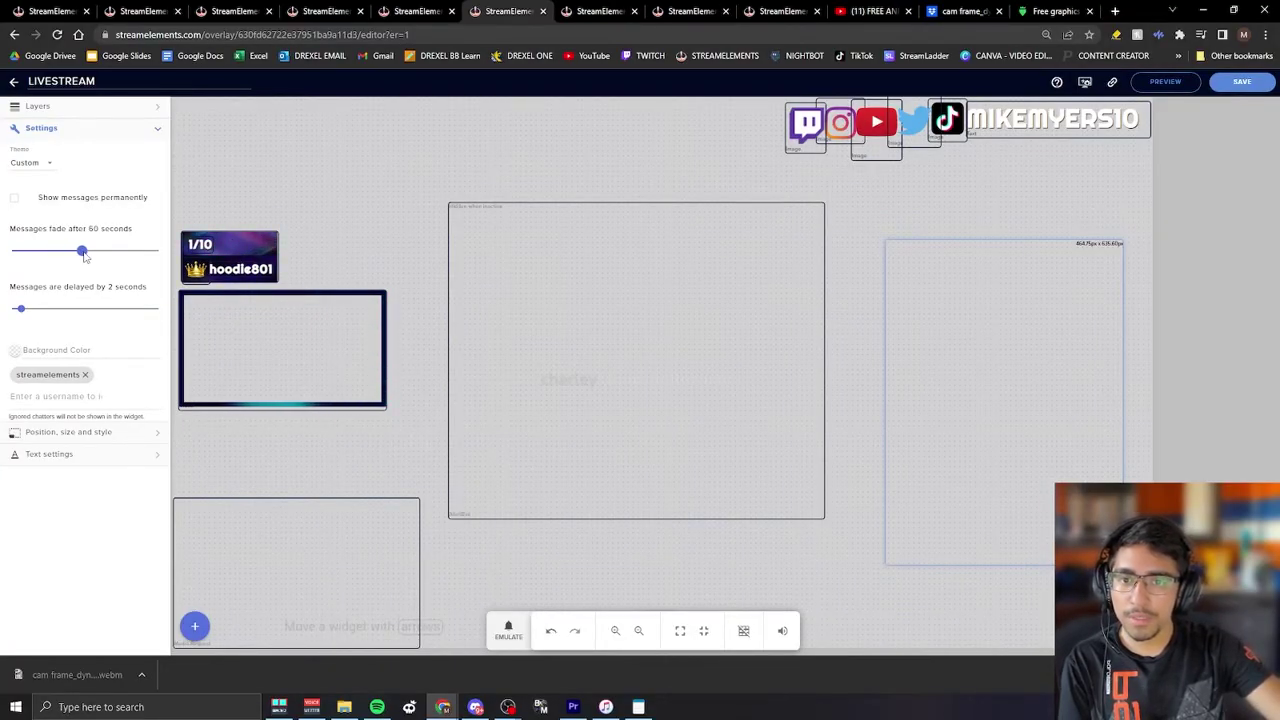
{"action": "left_click", "coordinate": [60, 352]}
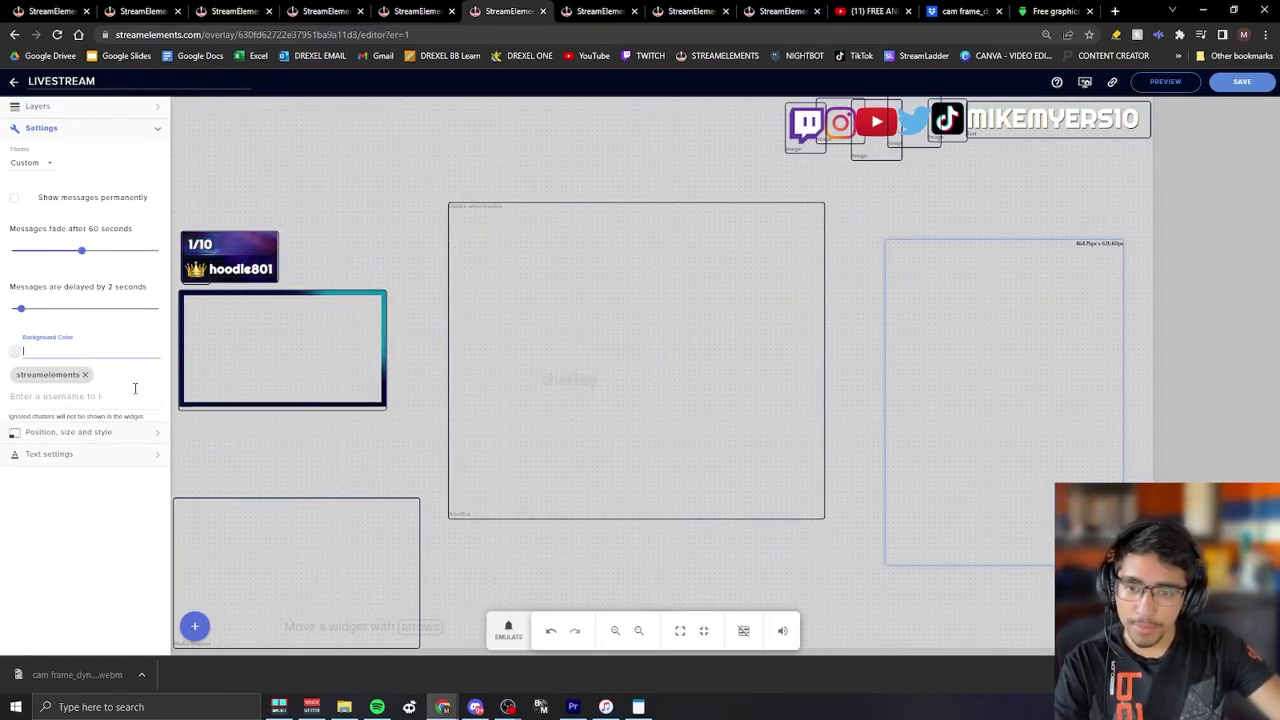
{"action": "left_click", "coordinate": [108, 453]}
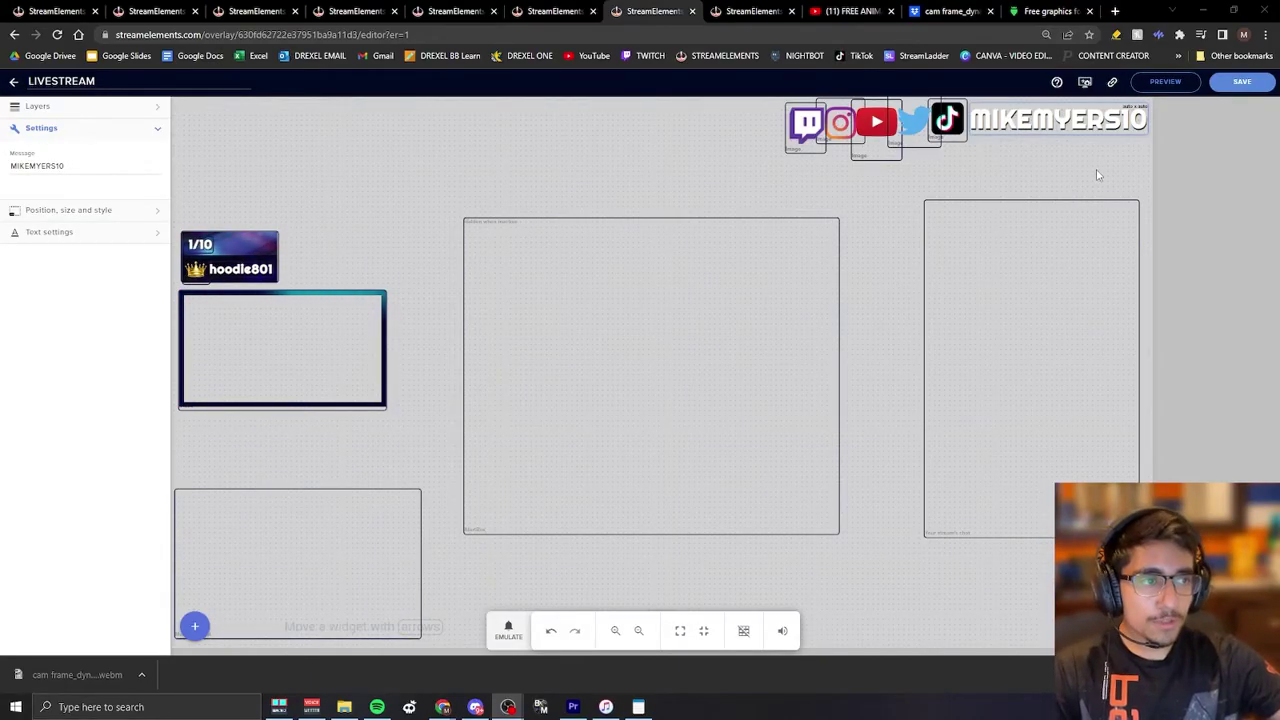
{"action": "left_click", "coordinate": [1118, 86]}
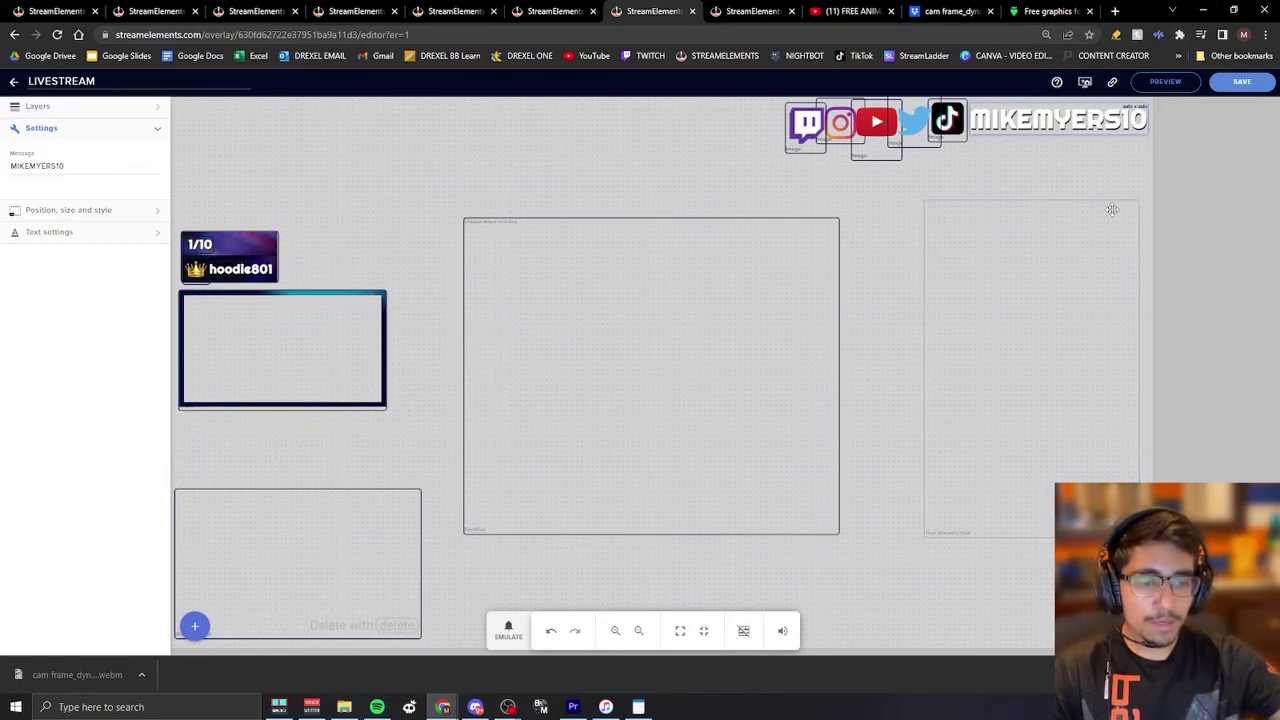
- In OBS, add a Browser 2 source at 1920×1080 loading the pasted StreamElements overlay URL
{"action": "key", "text": "alt+Tab"}
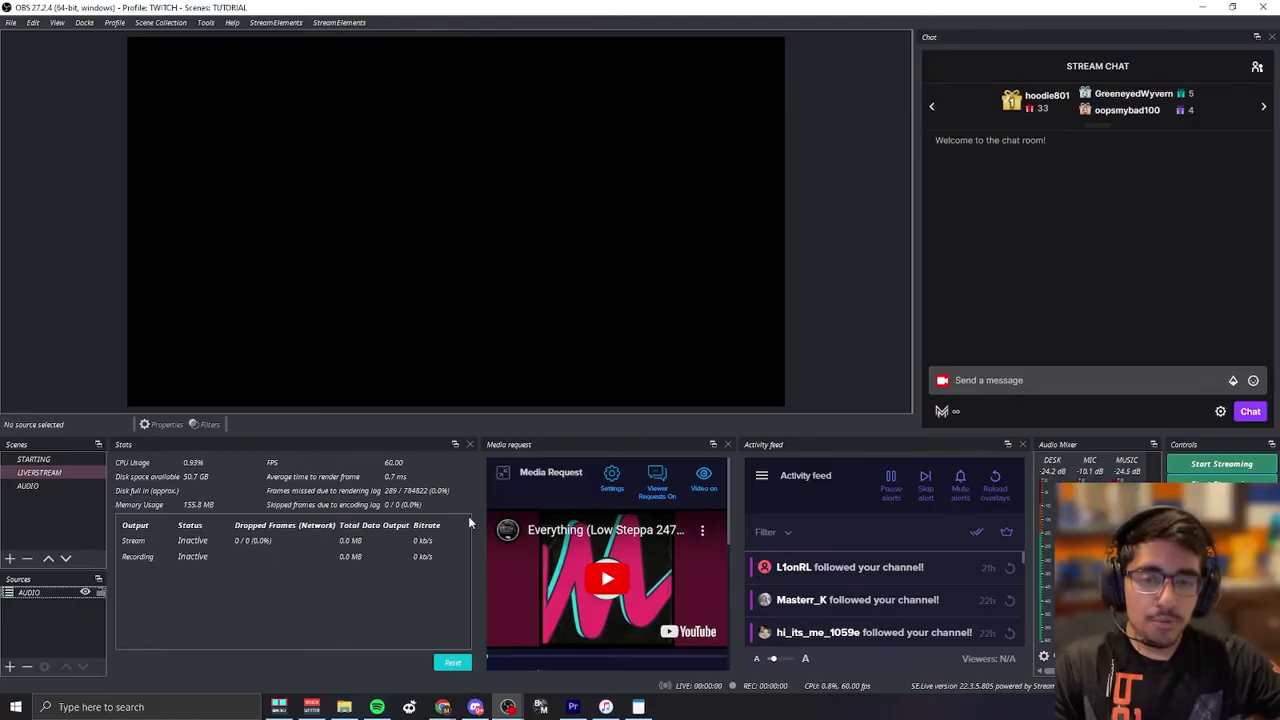
{"action": "right_click", "coordinate": [55, 606]}
{"action": "mouse_move", "coordinate": [110, 615]}
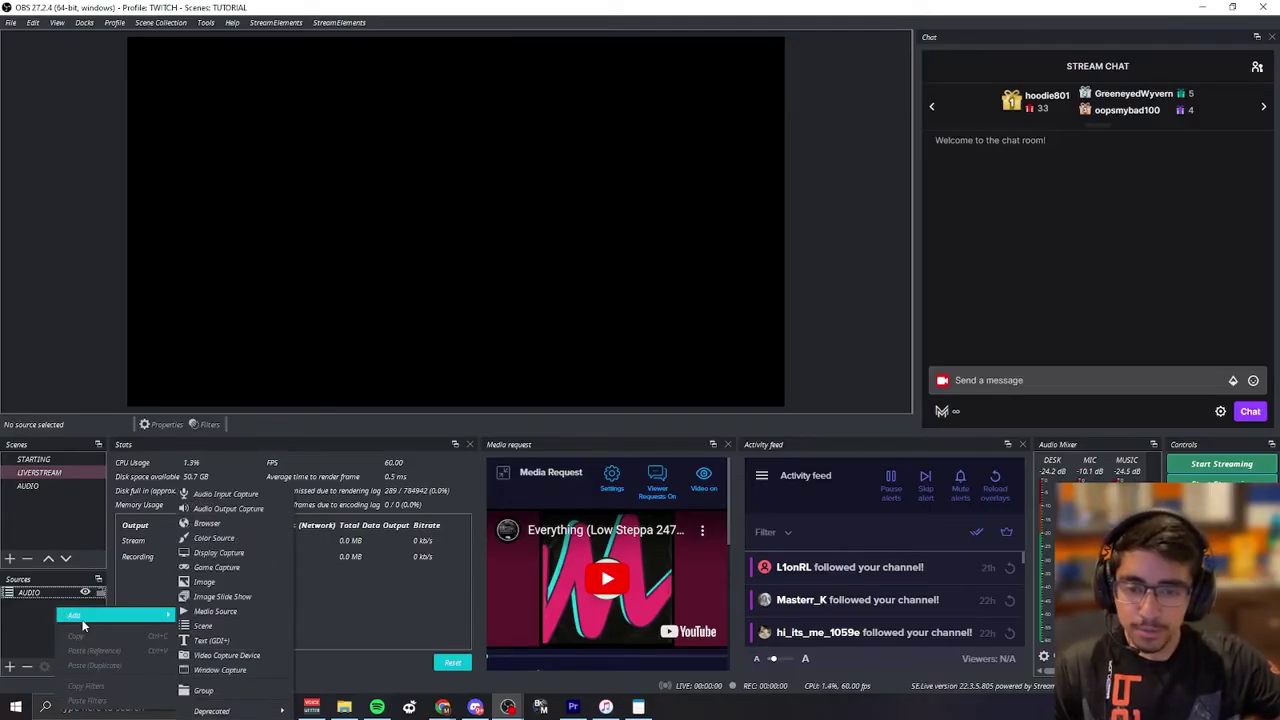
{"action": "left_click", "coordinate": [247, 521]}
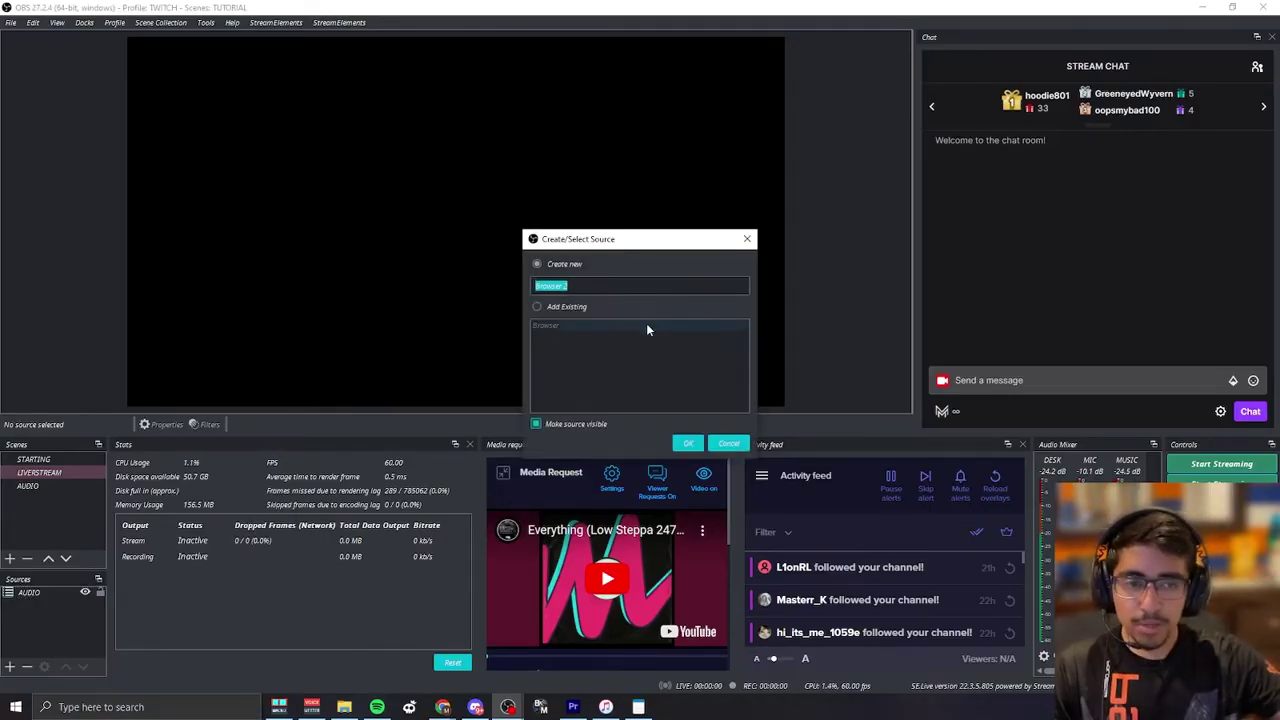
{"action": "left_click", "coordinate": [686, 446]}
{"action": "left_click_drag", "start_coordinate": [646, 476], "coordinate": [414, 480]}
{"action": "type", "text": "1920"}
{"action": "left_click", "coordinate": [490, 498]}
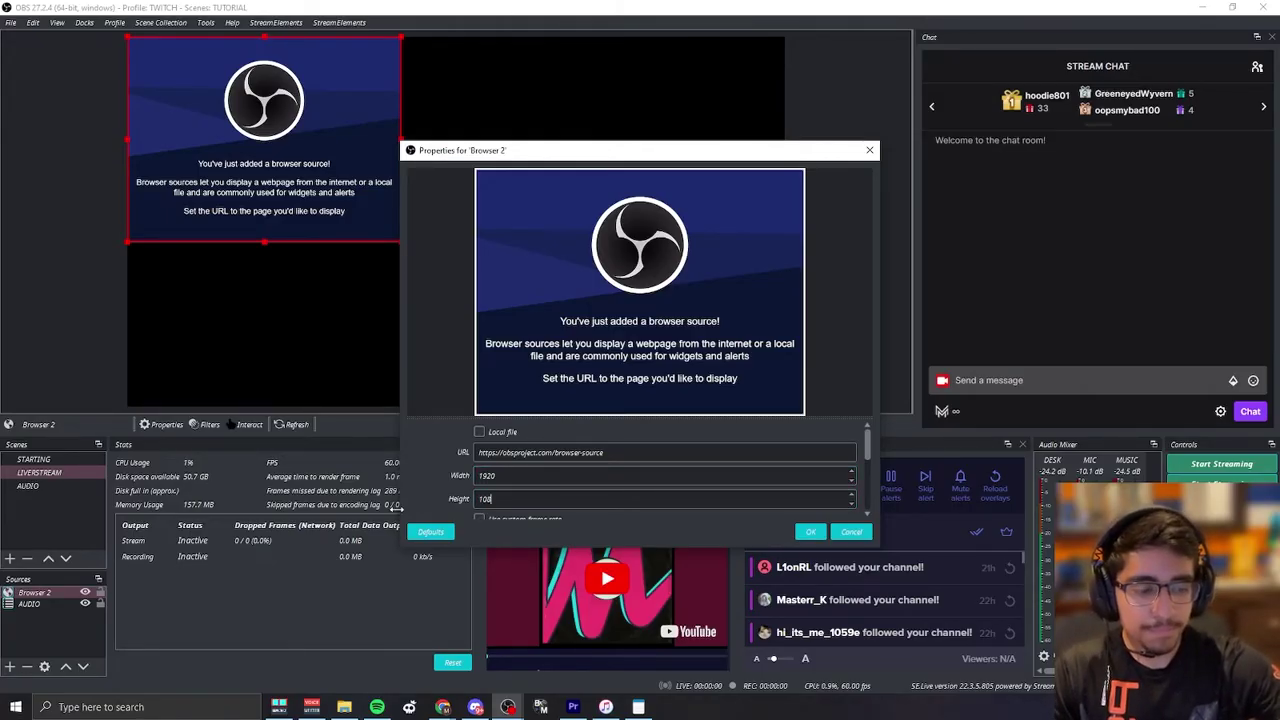
{"action": "left_click", "coordinate": [708, 457]}
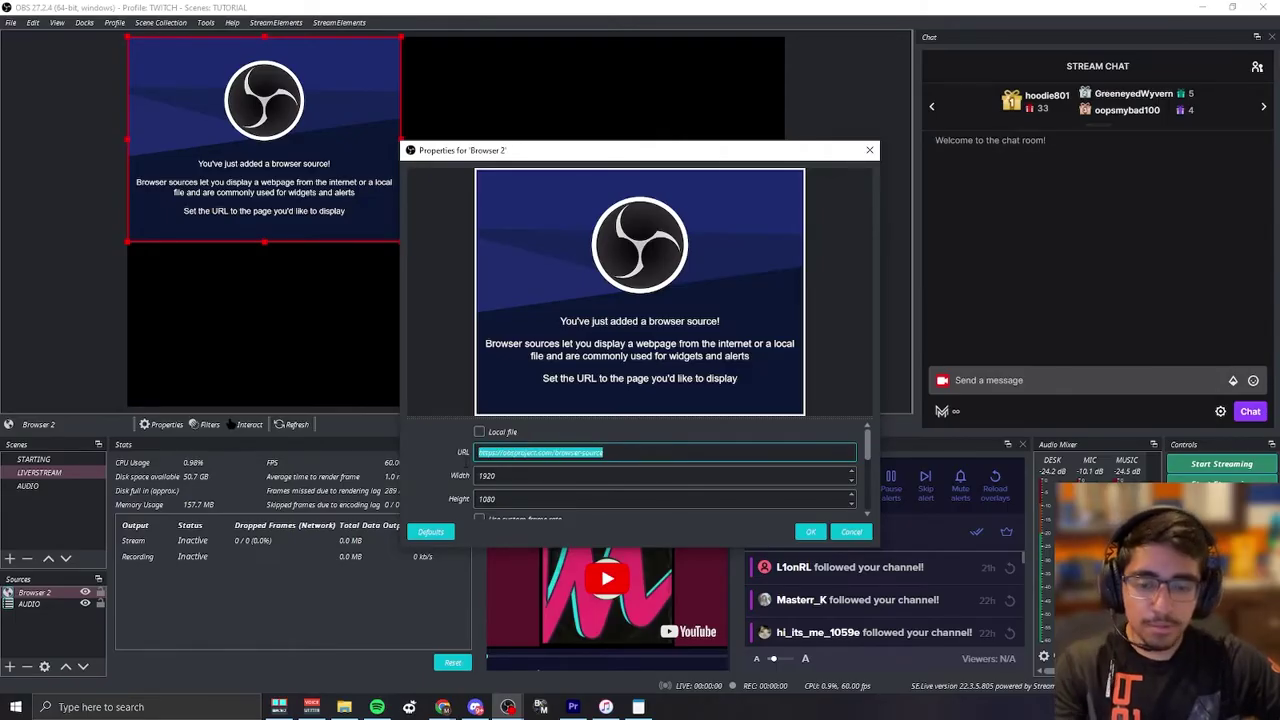
{"action": "key", "text": "ctrl+v"}
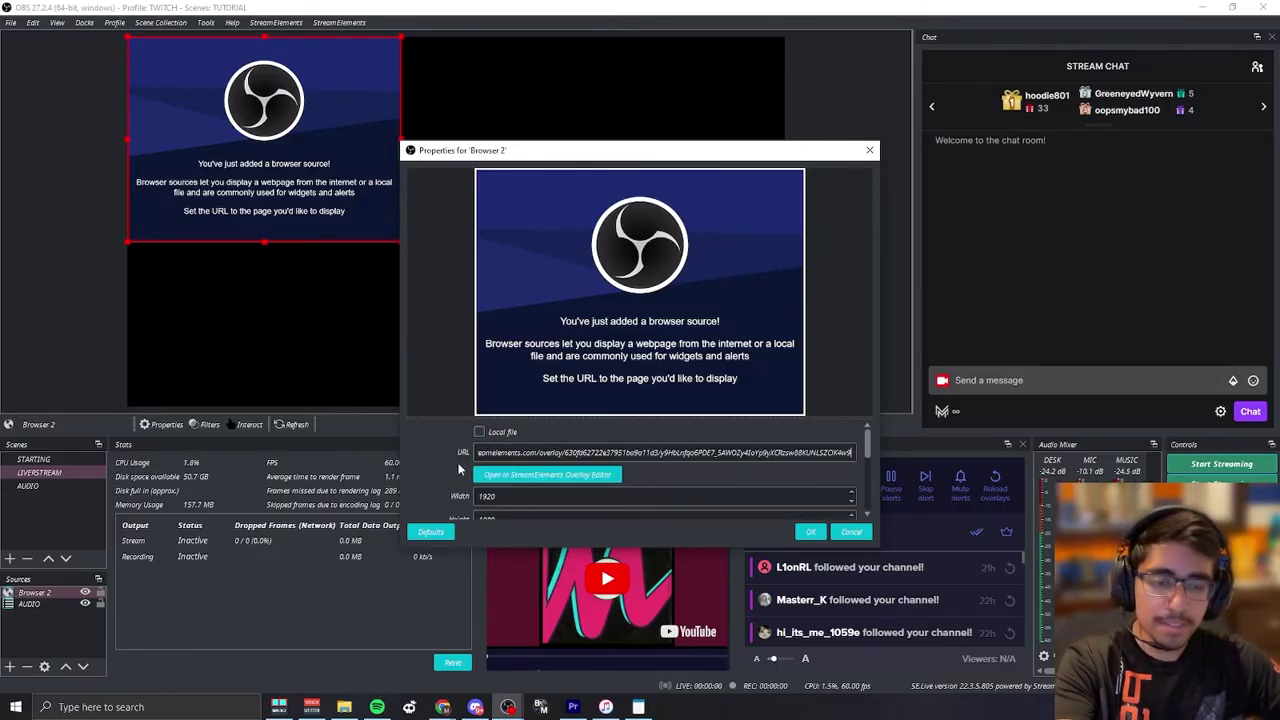
{"action": "left_click", "coordinate": [811, 531]}
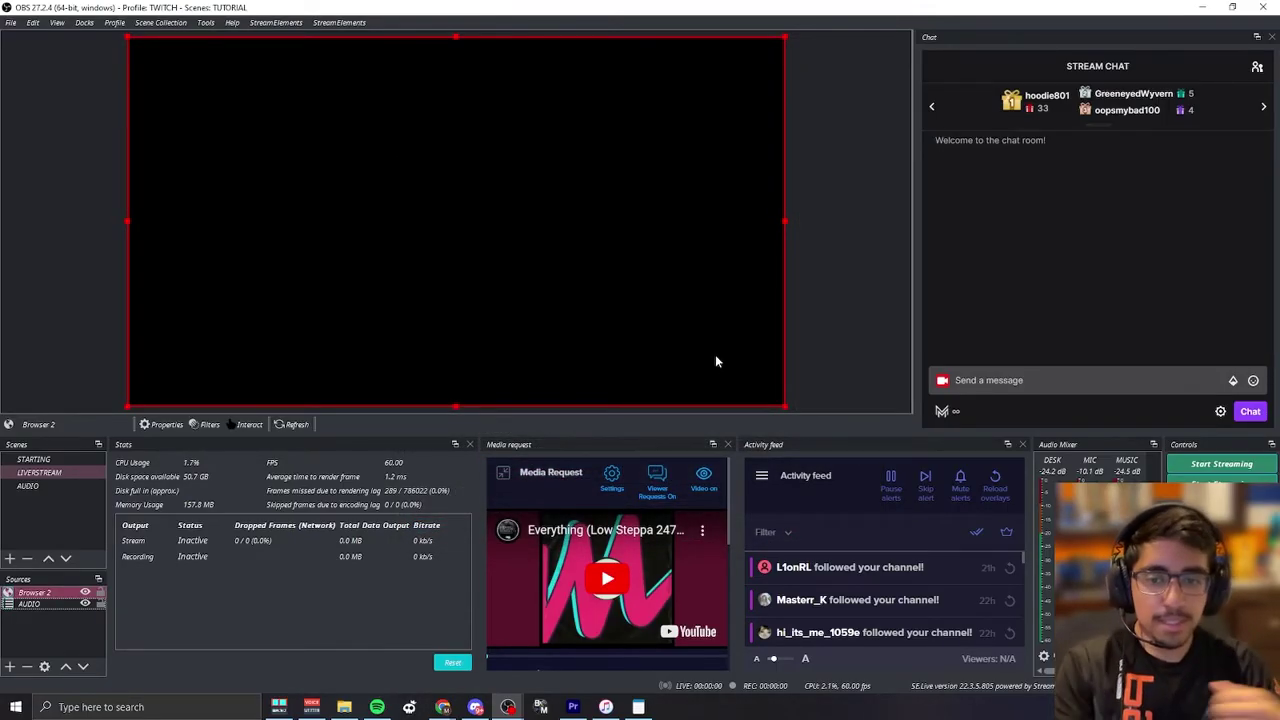
- Add a Display Capture of Display 3 and move it beneath Browser 2 in Sources
{"action": "right_click", "coordinate": [35, 542]}
{"action": "mouse_move", "coordinate": [85, 552]}
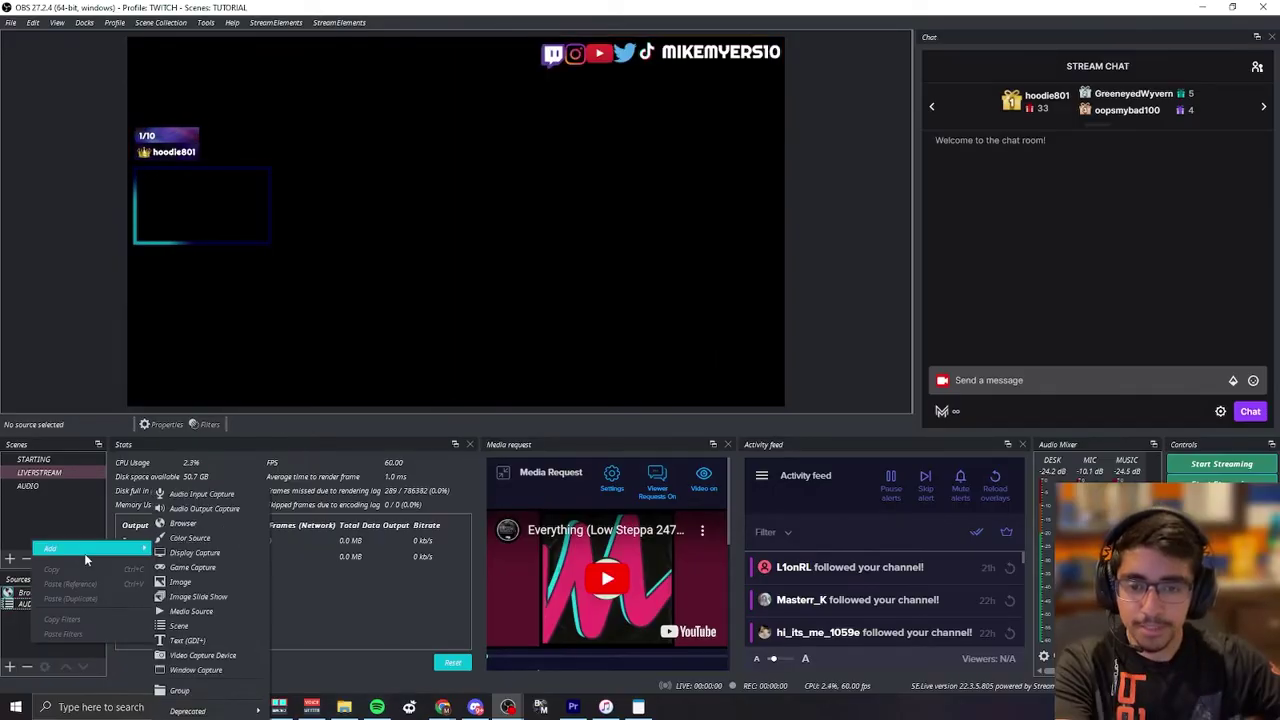
{"action": "left_click", "coordinate": [195, 552]}
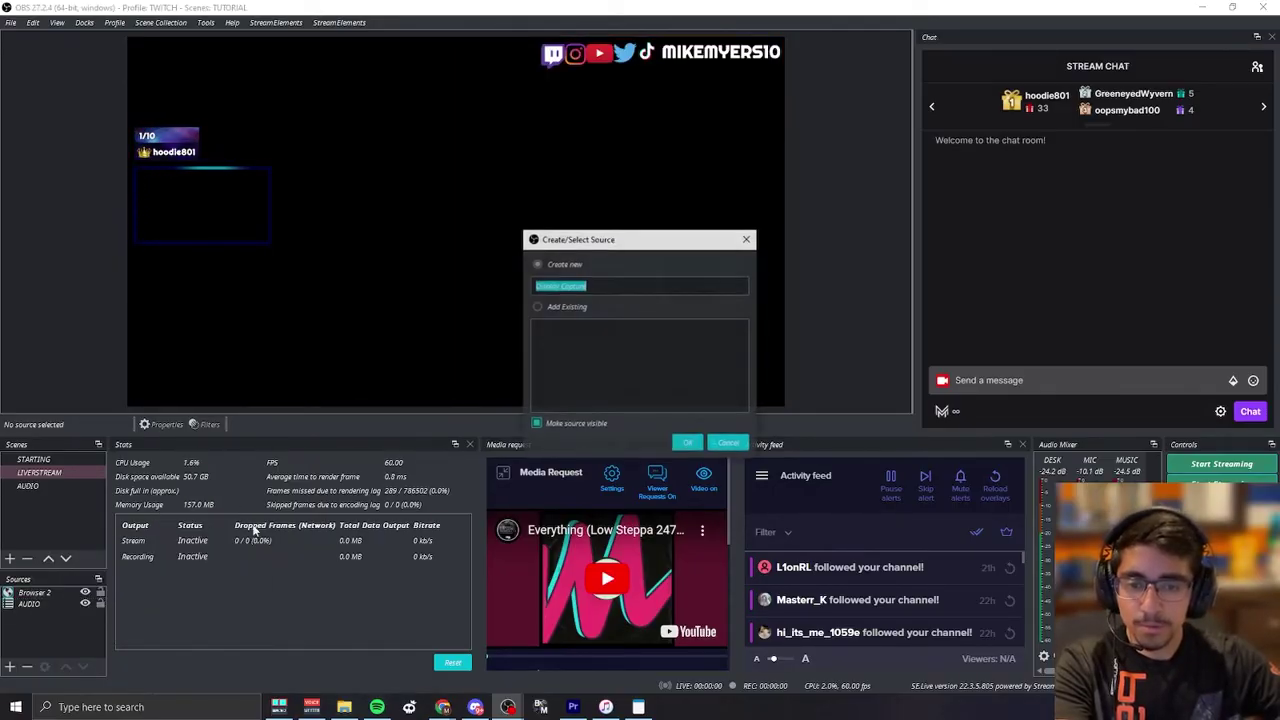
{"action": "left_click", "coordinate": [688, 442]}
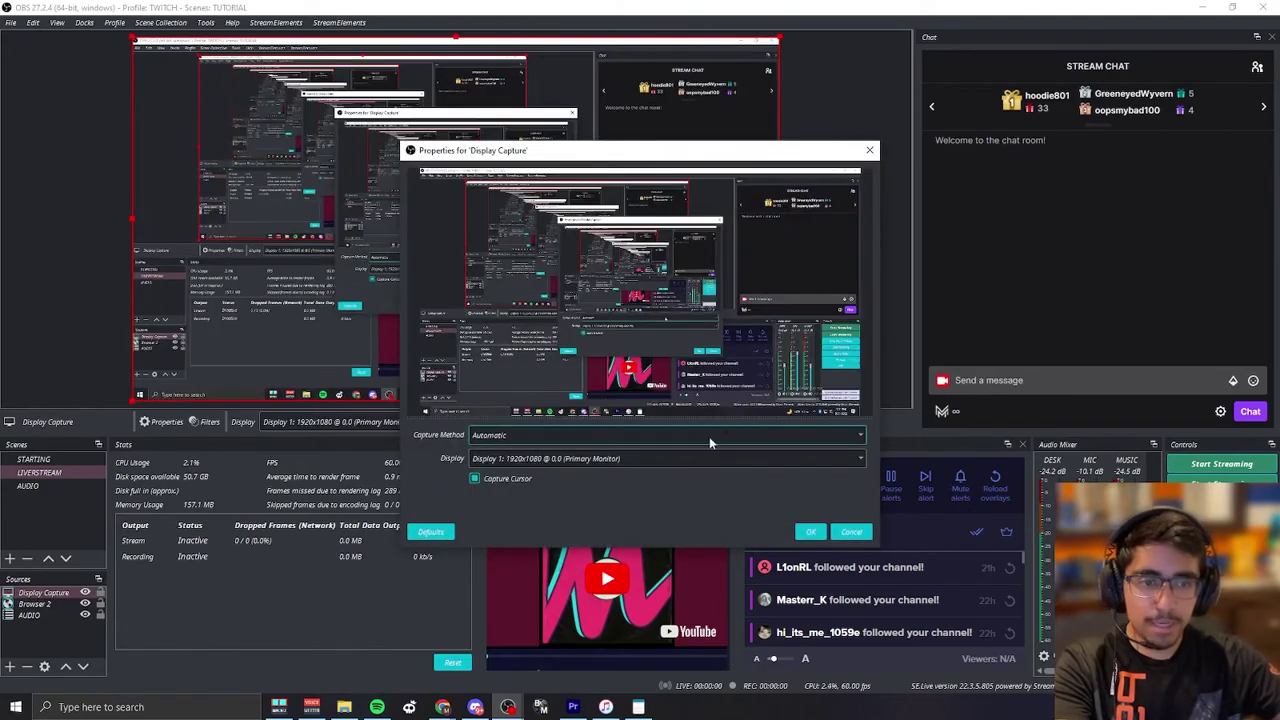
{"action": "left_click", "coordinate": [648, 458]}
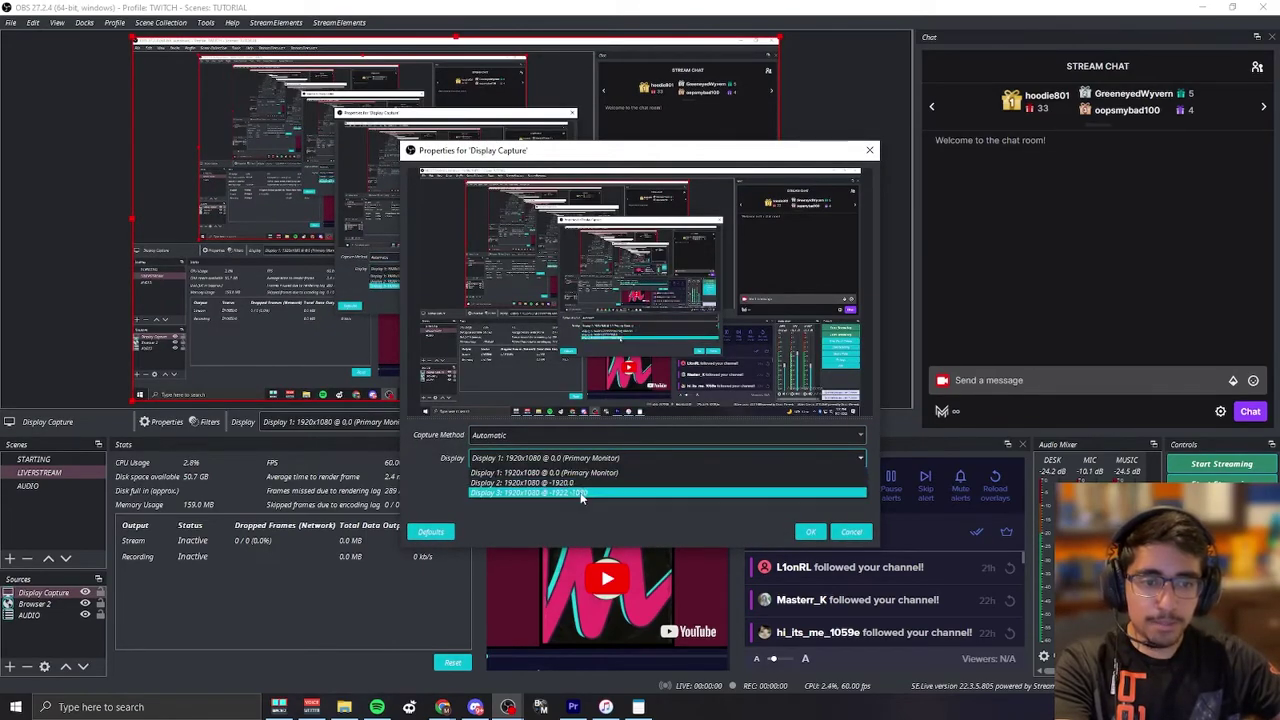
{"action": "left_click", "coordinate": [582, 494]}
{"action": "left_click", "coordinate": [810, 531]}
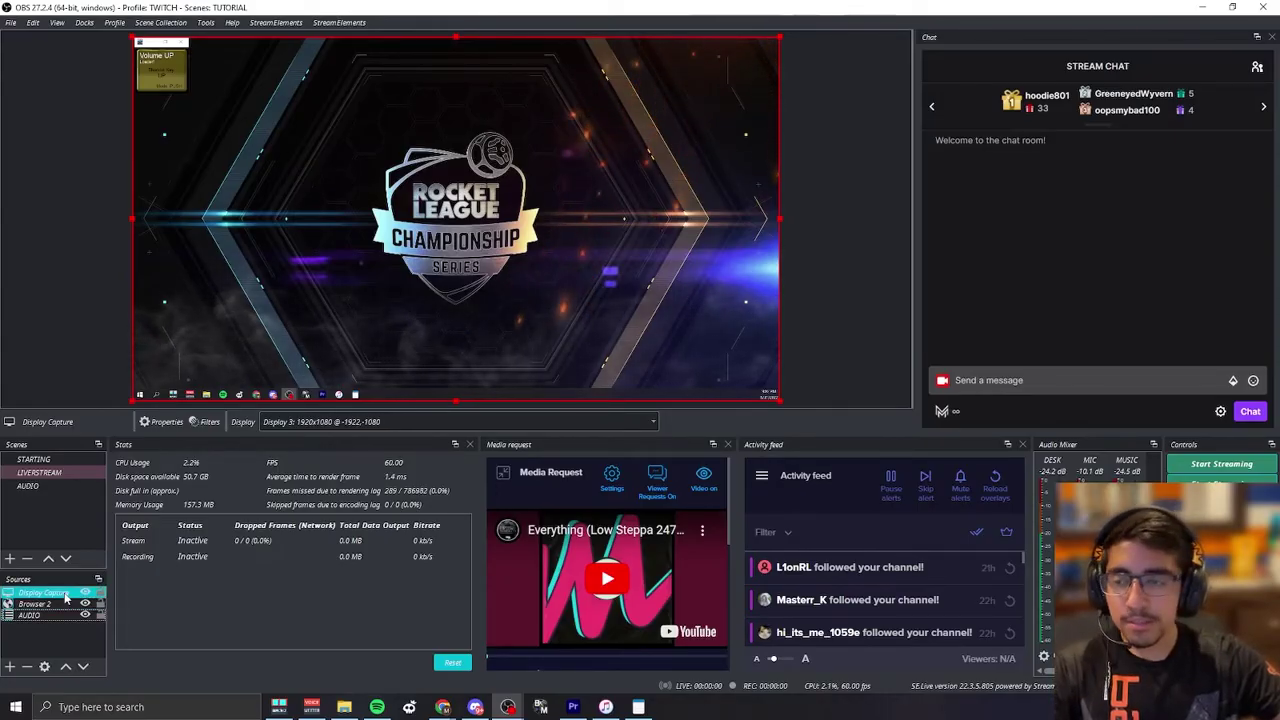
{"action": "left_click_drag", "start_coordinate": [65, 597], "coordinate": [60, 615]}
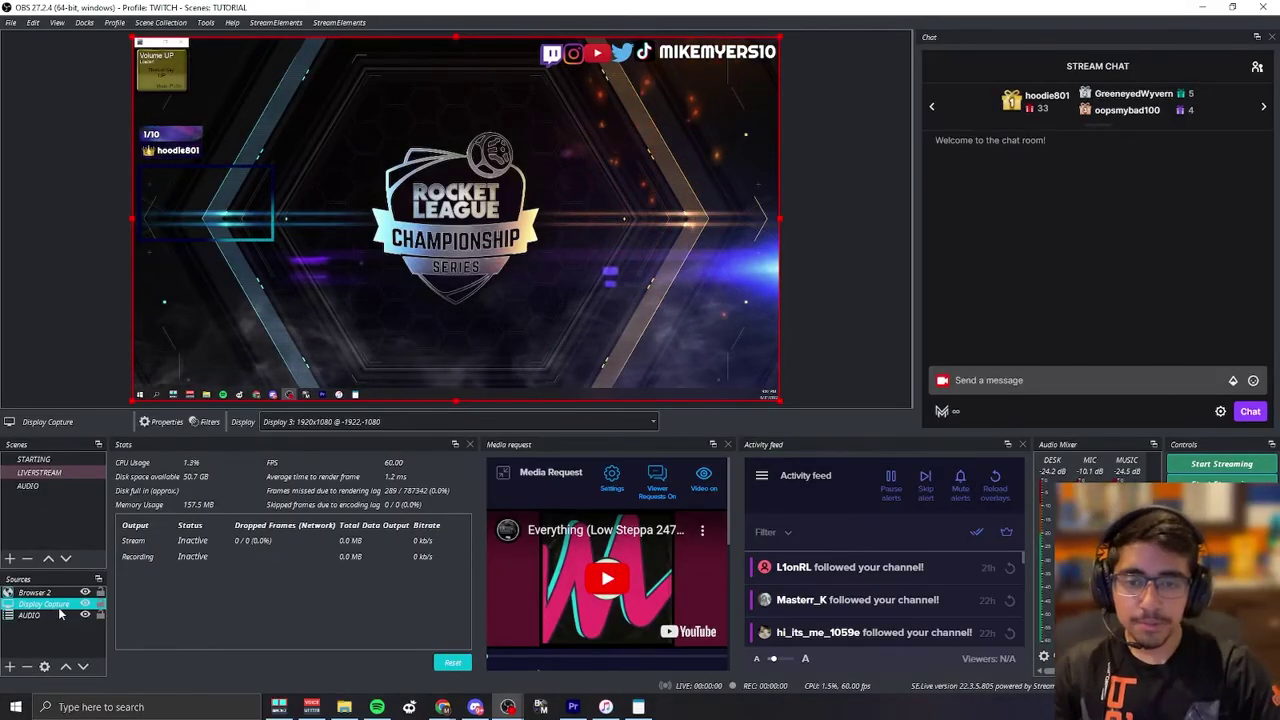
{"action": "left_click", "coordinate": [55, 630]}
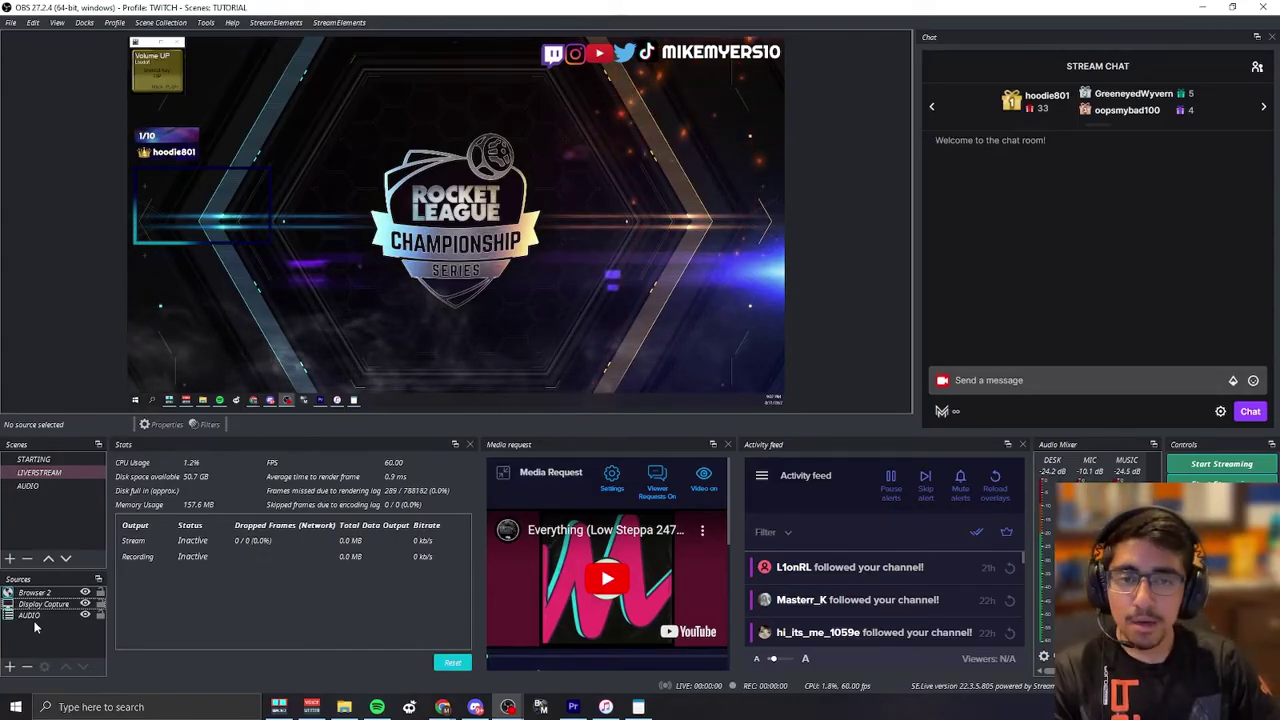
{"action": "right_click", "coordinate": [35, 624]}
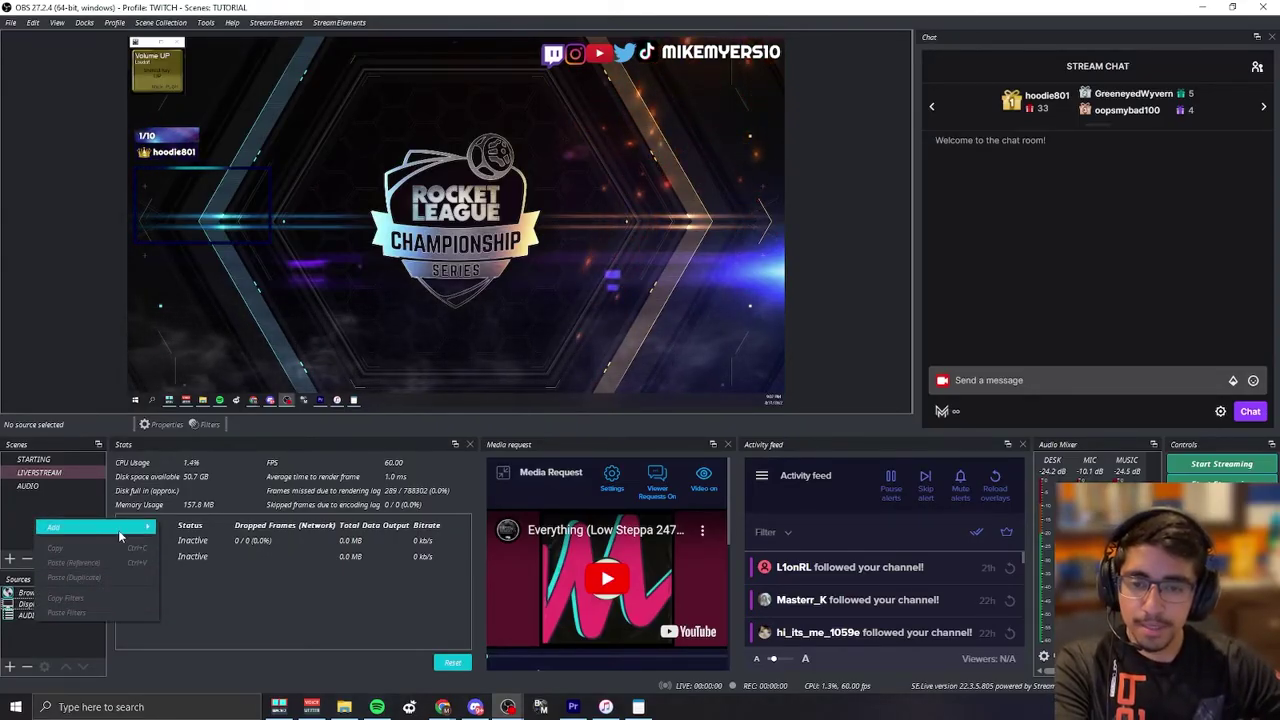
{"action": "mouse_move", "coordinate": [118, 530]}
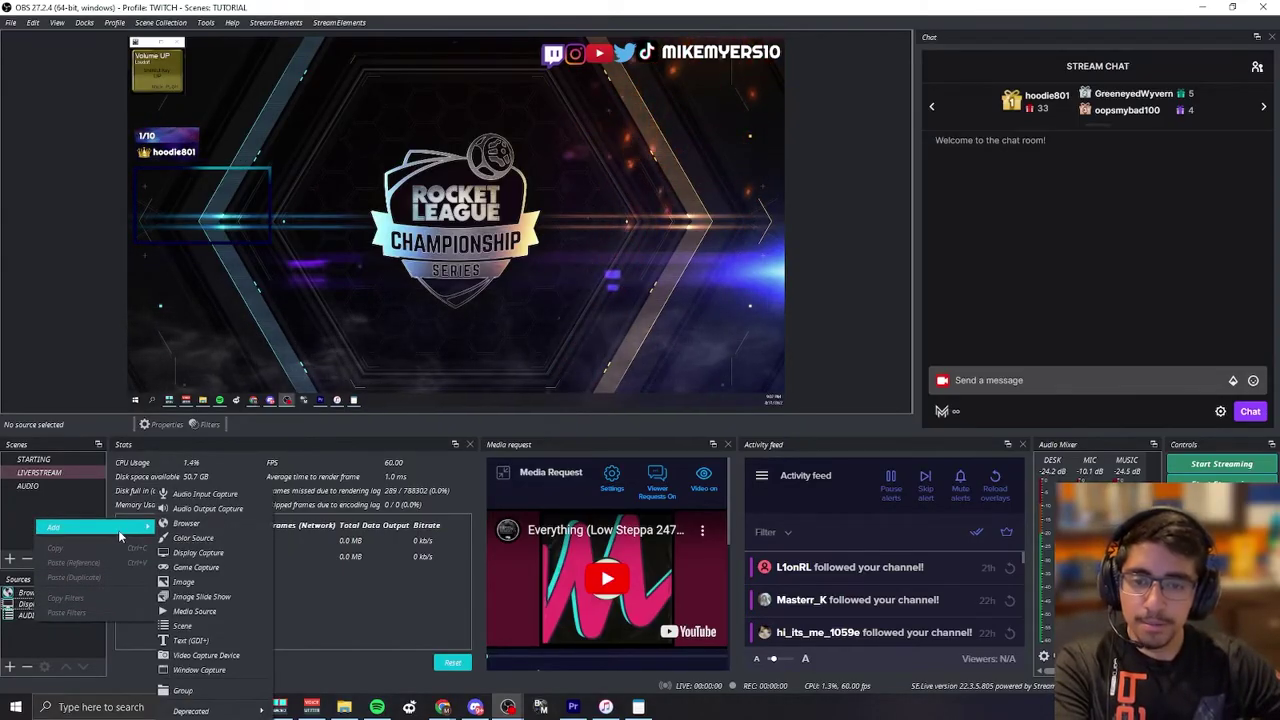
{"action": "left_click", "coordinate": [228, 655]}
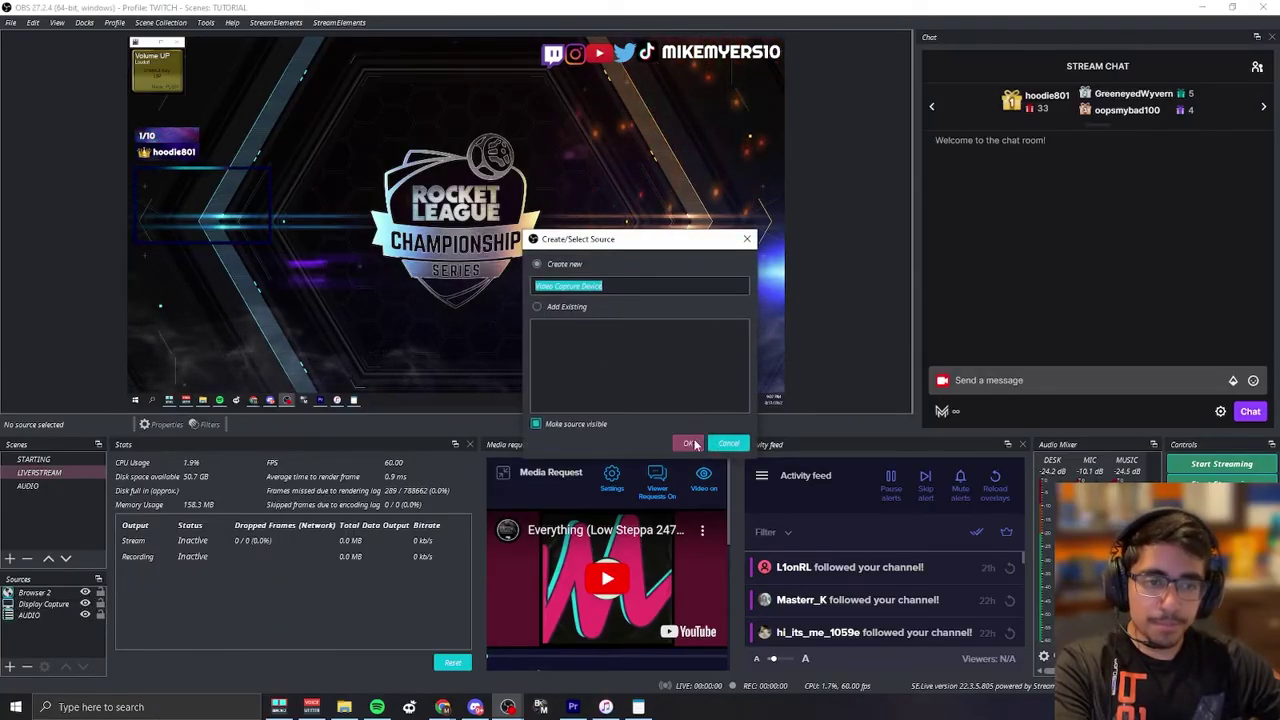
{"action": "left_click", "coordinate": [692, 444]}
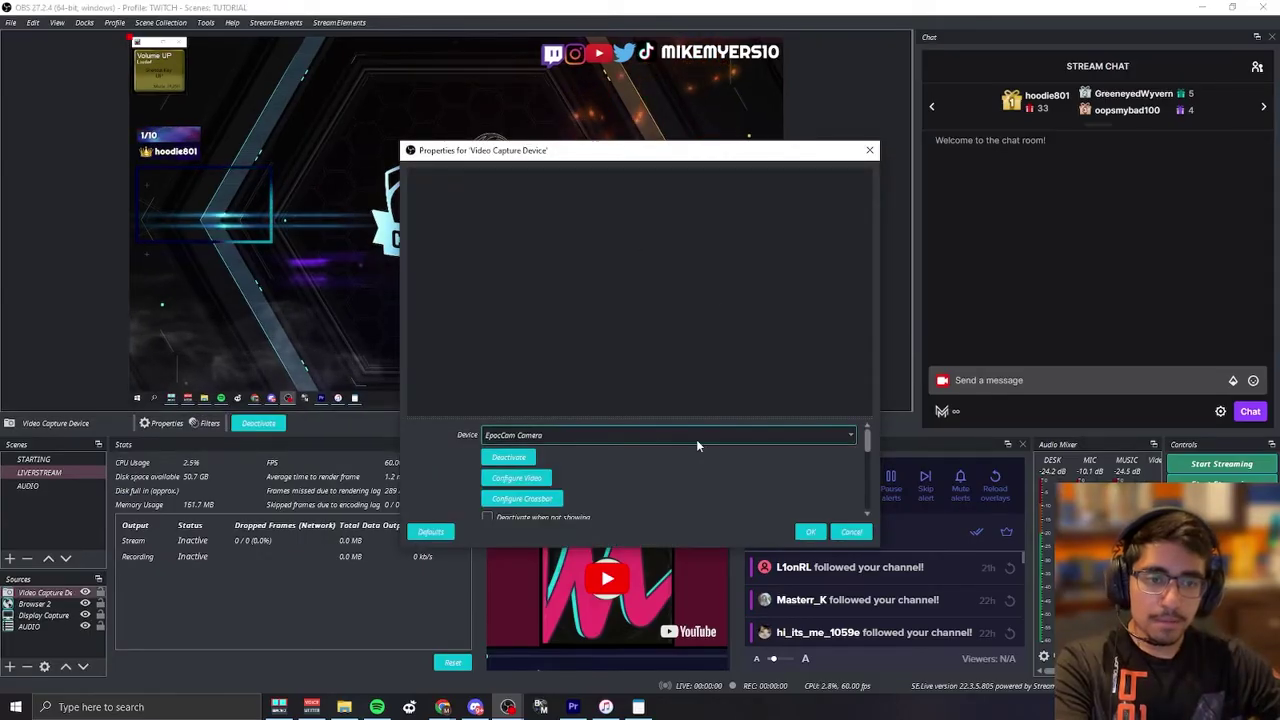
{"action": "left_click", "coordinate": [810, 531]}
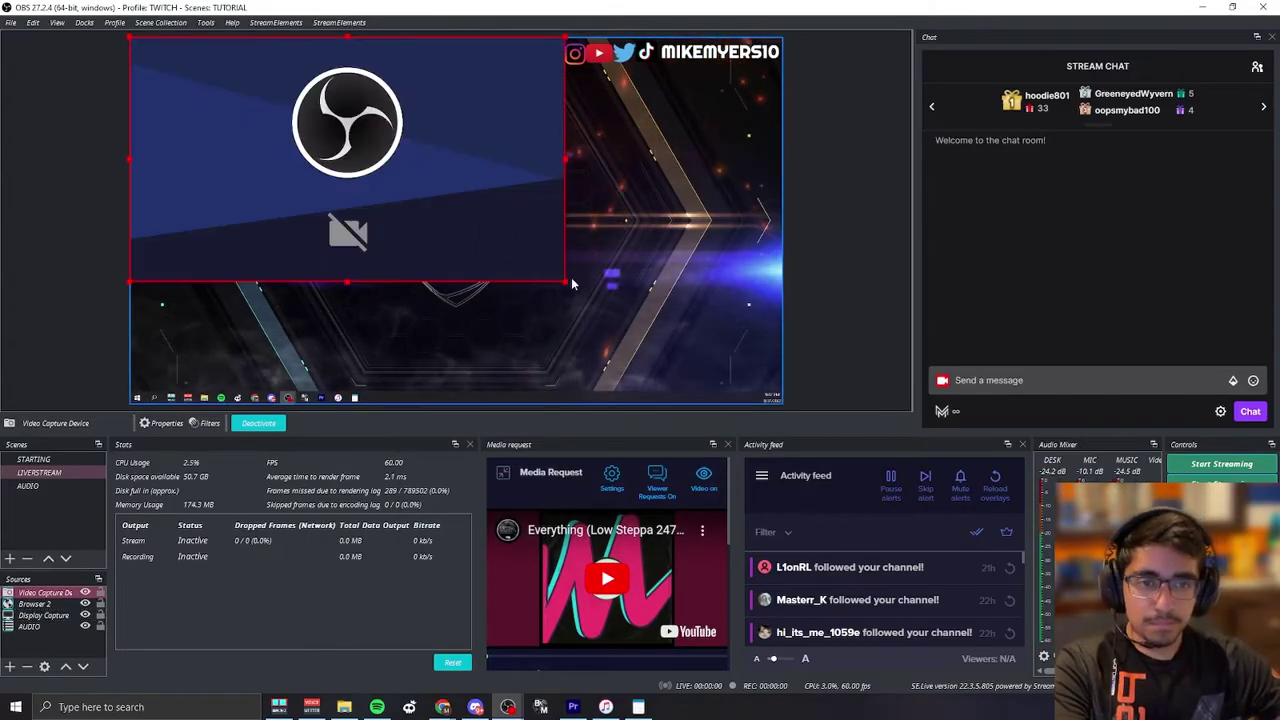
{"action": "left_click_drag", "start_coordinate": [565, 285], "coordinate": [306, 134]}
{"action": "left_click_drag", "start_coordinate": [246, 97], "coordinate": [255, 228]}
{"action": "left_click_drag", "start_coordinate": [45, 593], "coordinate": [58, 610]}
{"action": "left_click", "coordinate": [105, 274]}
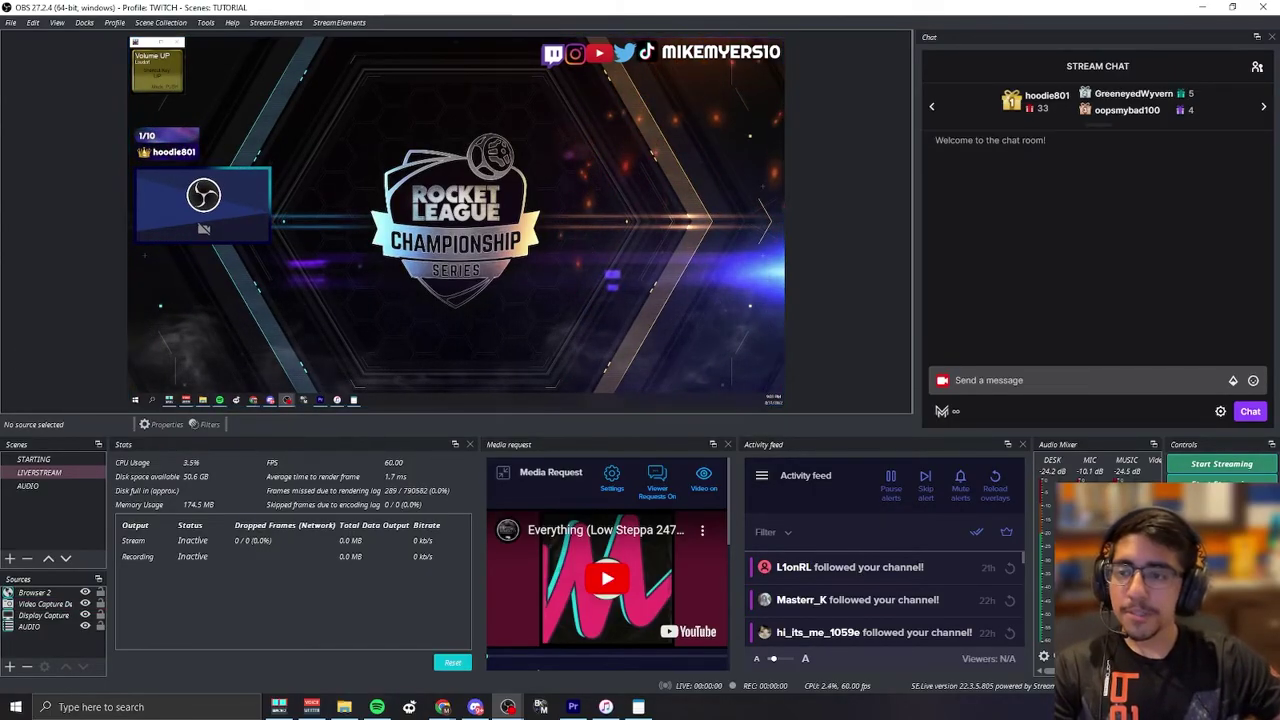
{"action": "left_click", "coordinate": [44, 604]}
{"action": "key", "text": "Delete"}
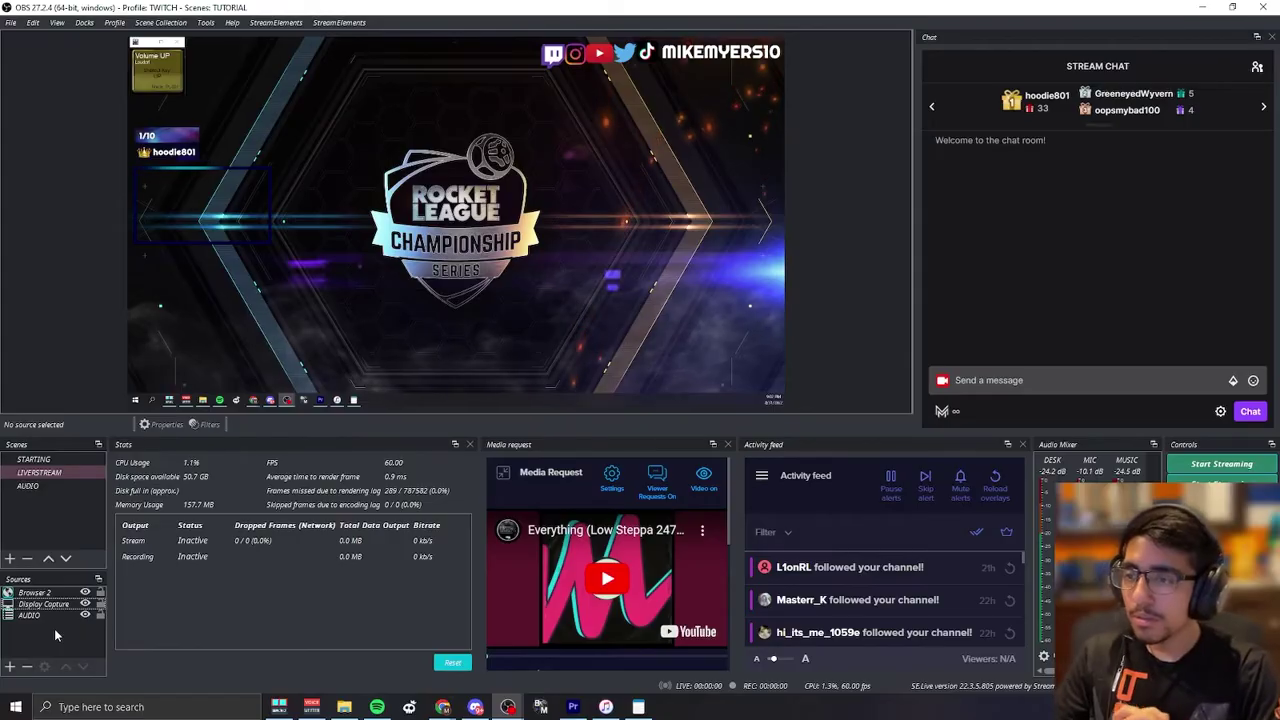
- Undo with Ctrl+Z to restore the deleted webcam Video Capture Device source
{"action": "key", "text": "ctrl+z"}
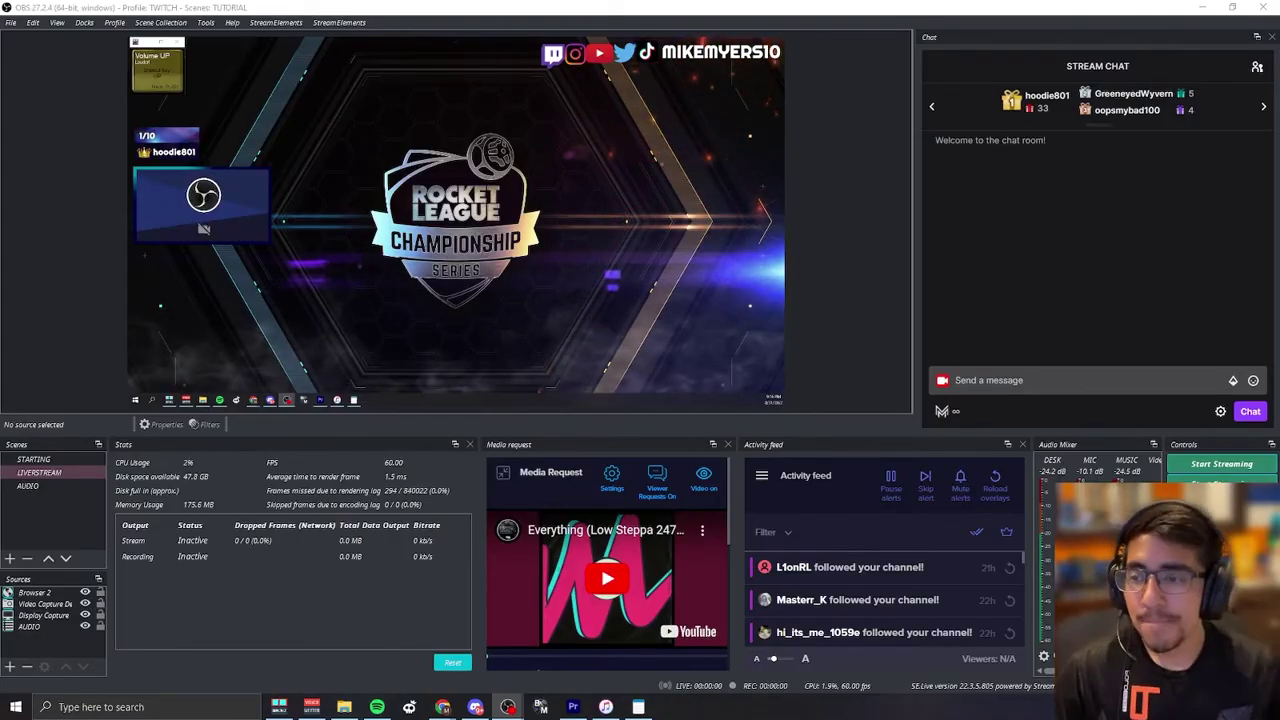